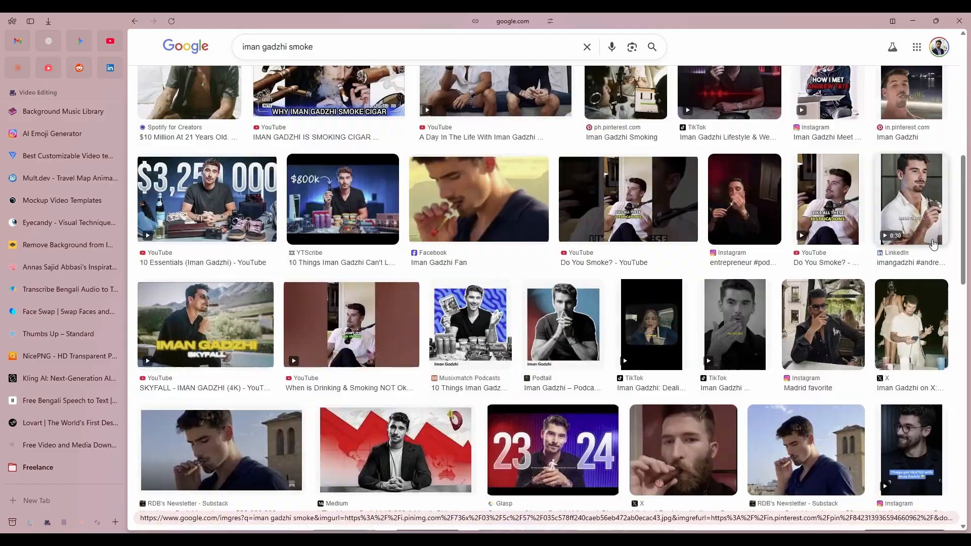
- Browse the image results for suitable photos of Iman Gadzhi smoking
click(924, 89)
scroll(708, 348, down, 14)
scroll(708, 348, down, 5)
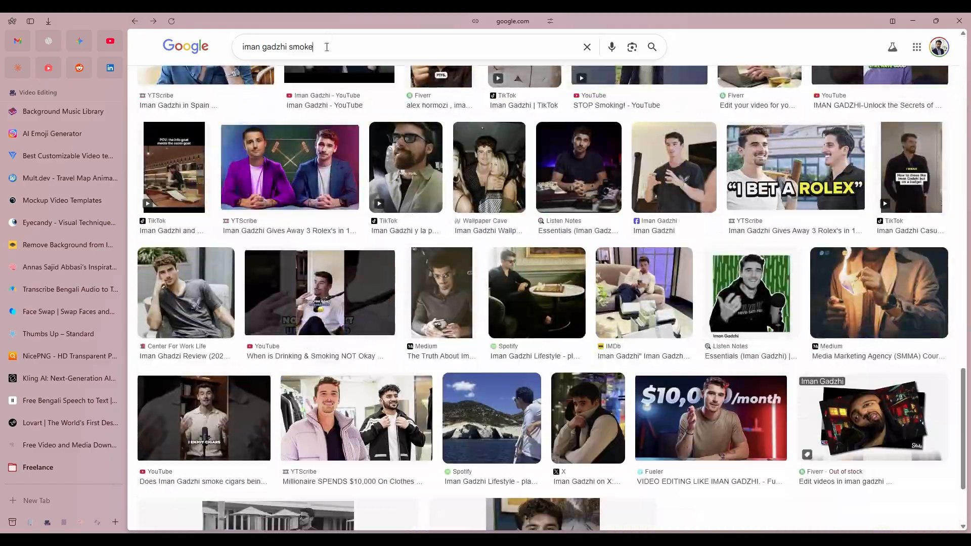
key(alt+Right)
scroll(567, 459, down, 10)
scroll(568, 458, down, 10)
scroll(568, 459, up, 20)
click(498, 202)
scroll(834, 379, down, 2)
scroll(366, 357, down, 20)
click(481, 478)
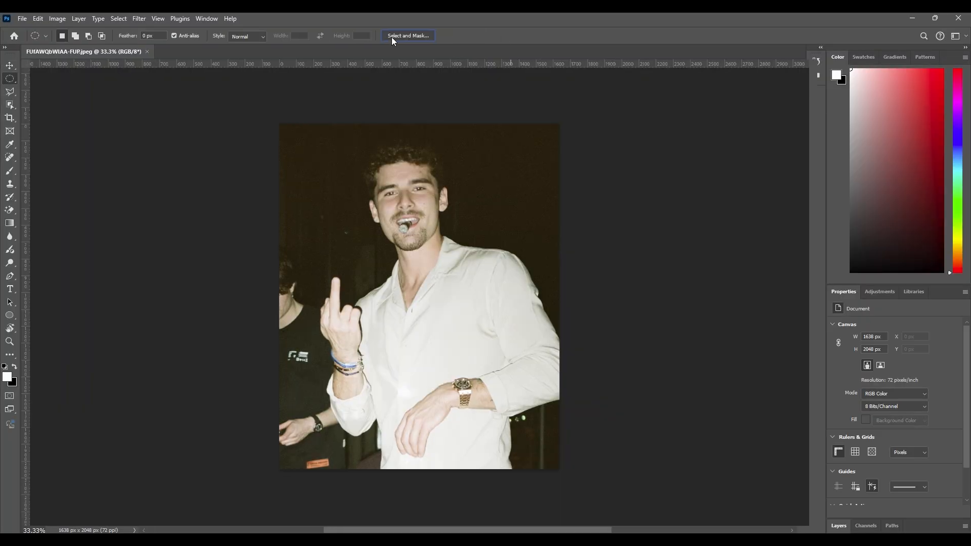
- Switch to Photoshop and refine the white-shirt photo's cut-out with Select and Mask, removing the stray hand and checking the hair edges
click(405, 37)
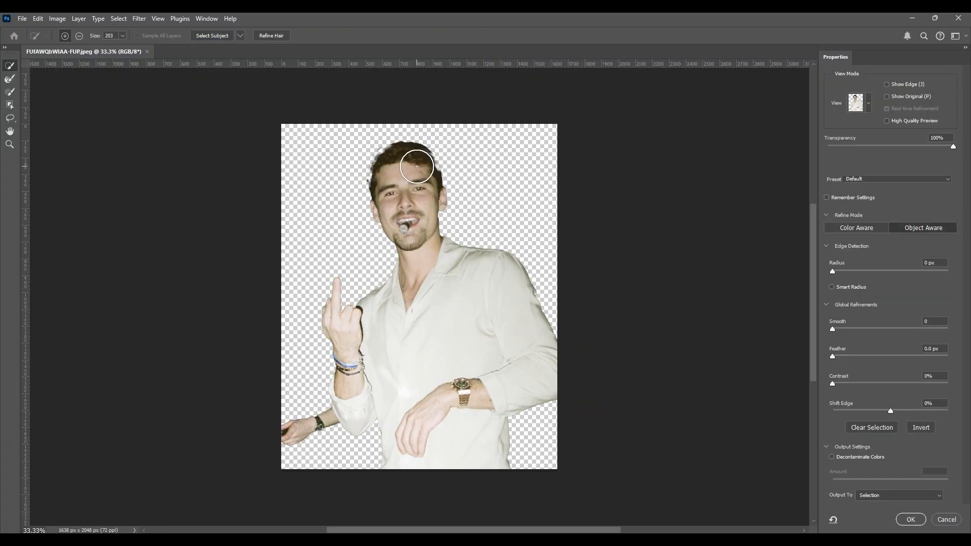
alt+click(295, 436)
scroll(385, 173, up, 5)
mouse_move(414, 118)
mouse_down()
mouse_move(512, 166)
mouse_move(492, 226)
mouse_up()
scroll(511, 167, up, 5)
scroll(492, 225, down, 6)
scroll(389, 202, up, 4)
drag(401, 293, 448, 156)
scroll(387, 253, up, 3)
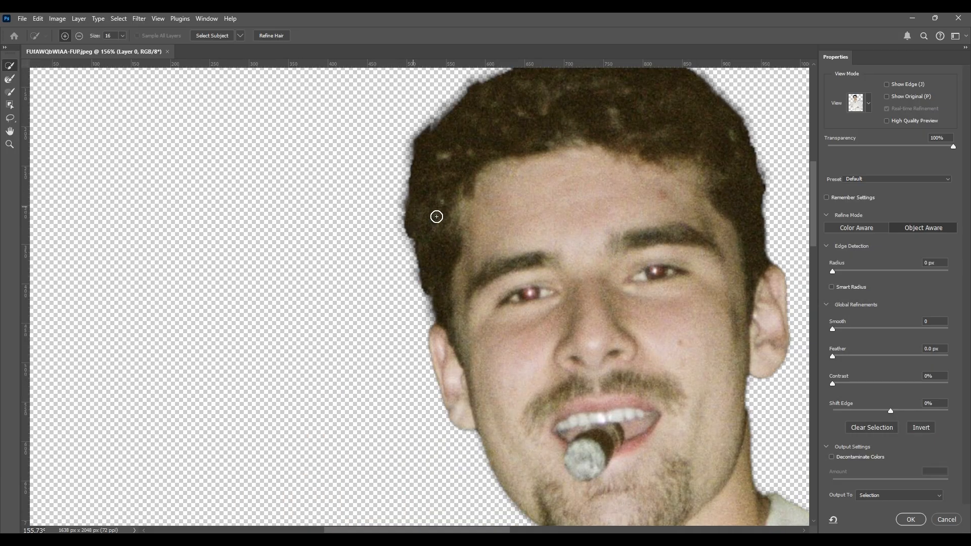
scroll(413, 214, down, 6)
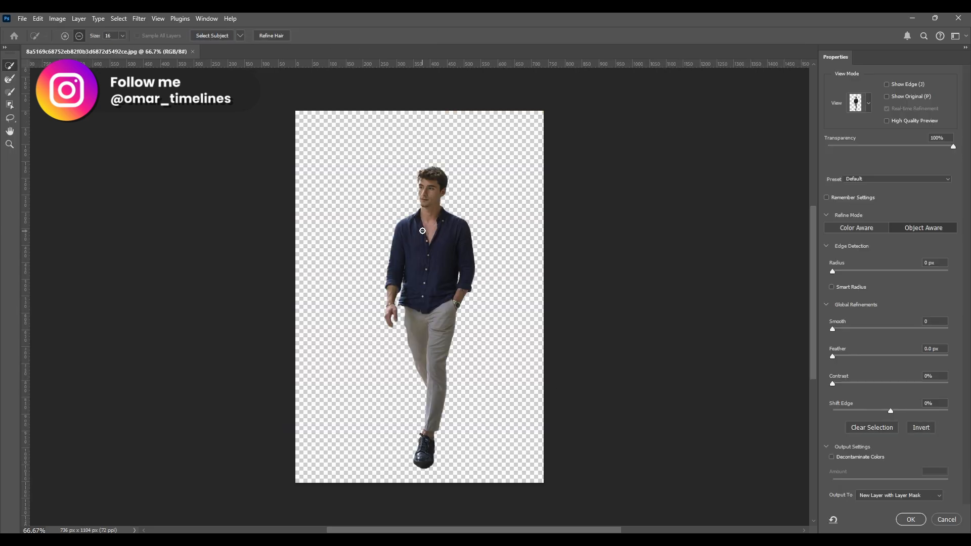
- Outline the leftover background patch beside the face in the navy-shirt photo's cut-out
scroll(436, 211, up, 5)
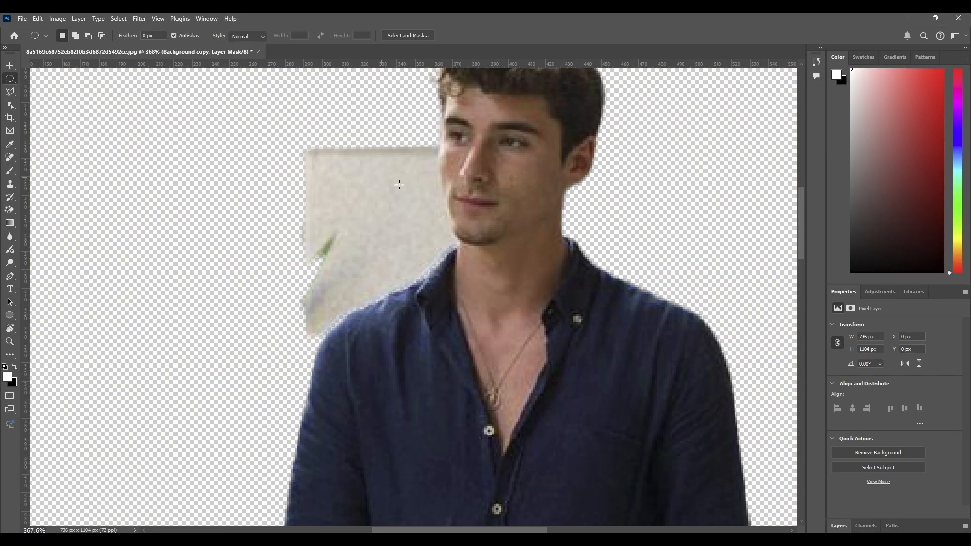
click(443, 220)
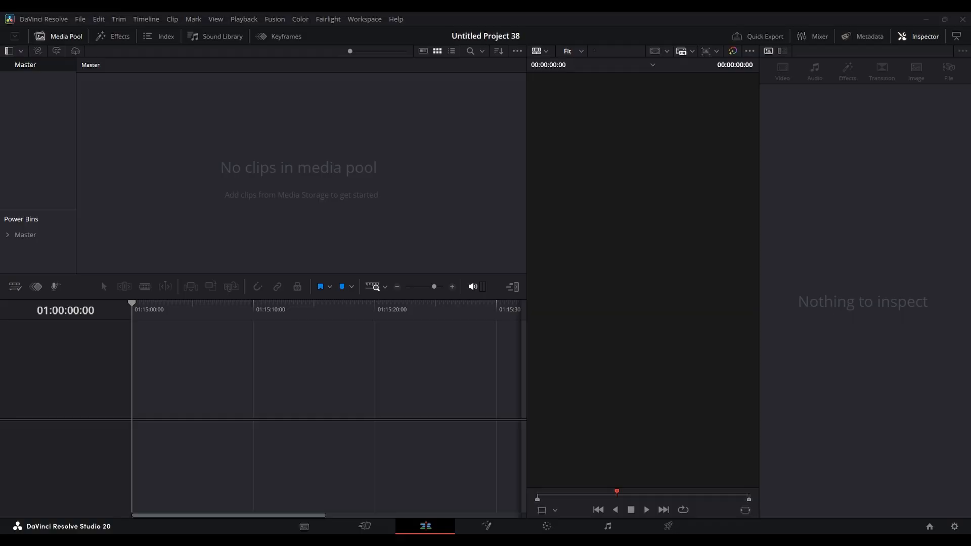
- Switch to DaVinci Resolve, import the Iman Gadzhi media folder, and place an extended Fusion Composition on a new timeline
drag(26, 80, 24, 66)
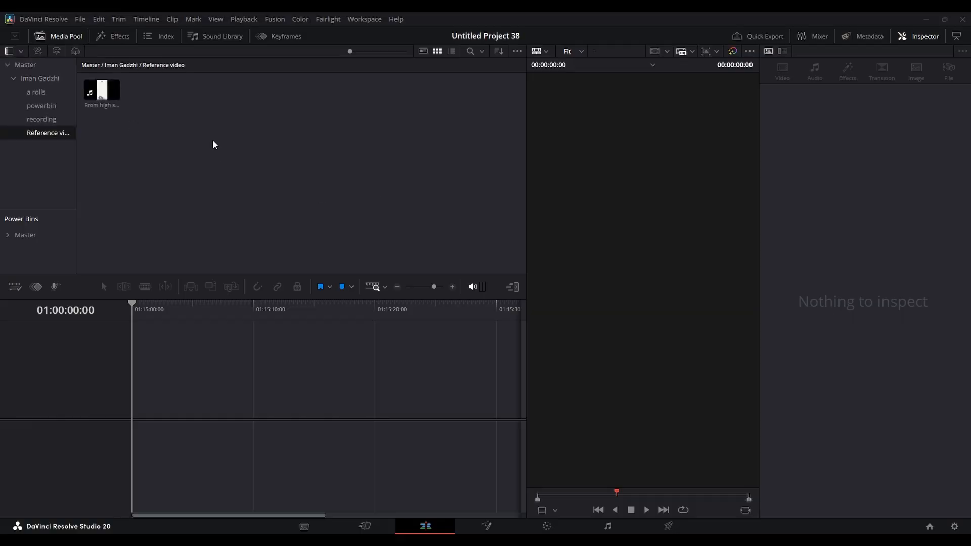
click(101, 36)
drag(445, 123, 174, 422)
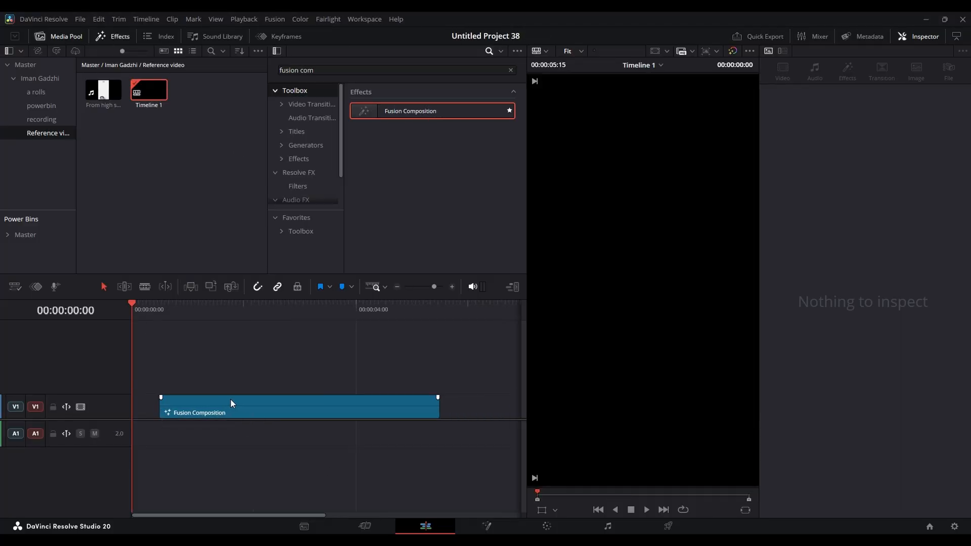
drag(272, 402, 373, 404)
- Open the composition in Fusion, add the reference video as a node renamed "reference", and show it in the first viewer
click(488, 526)
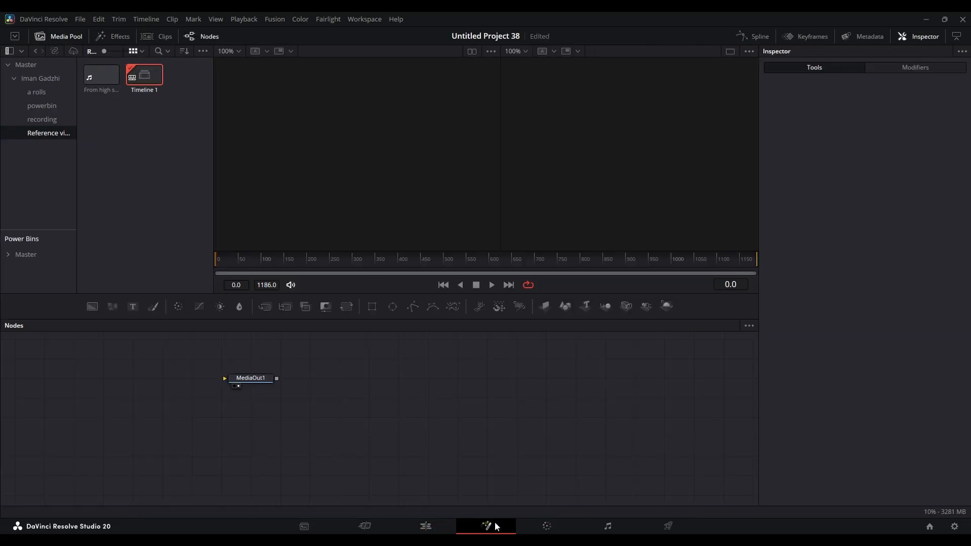
drag(101, 75, 193, 366)
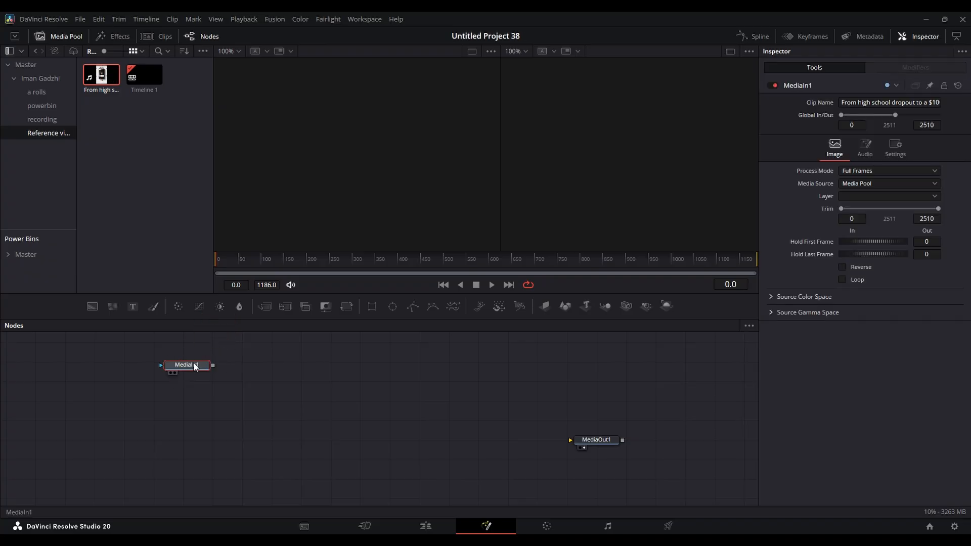
key(F2)
text(reference)
key(Return)
key(1)
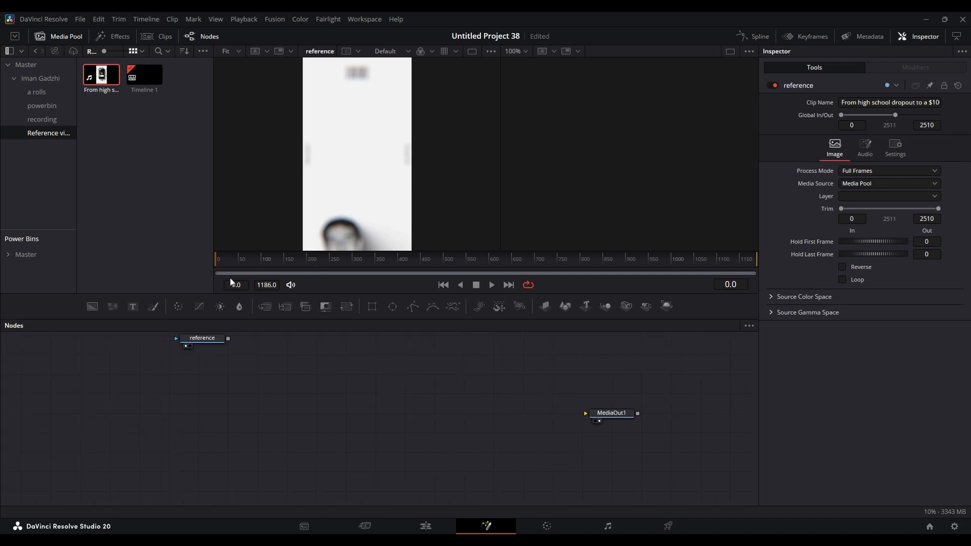
- Add a Background node feeding MediaOut1 and go to frame 46 of the reference
drag(92, 307, 598, 415)
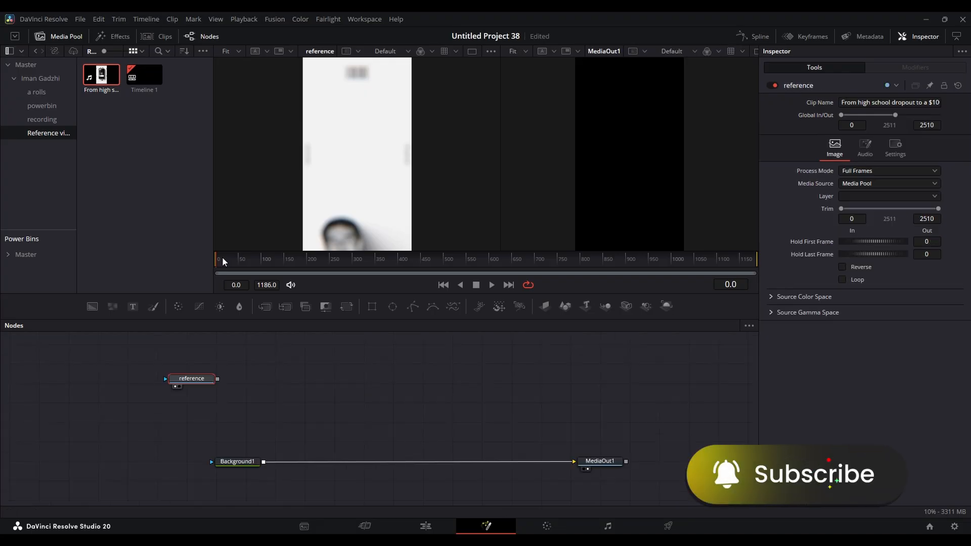
drag(222, 257, 238, 257)
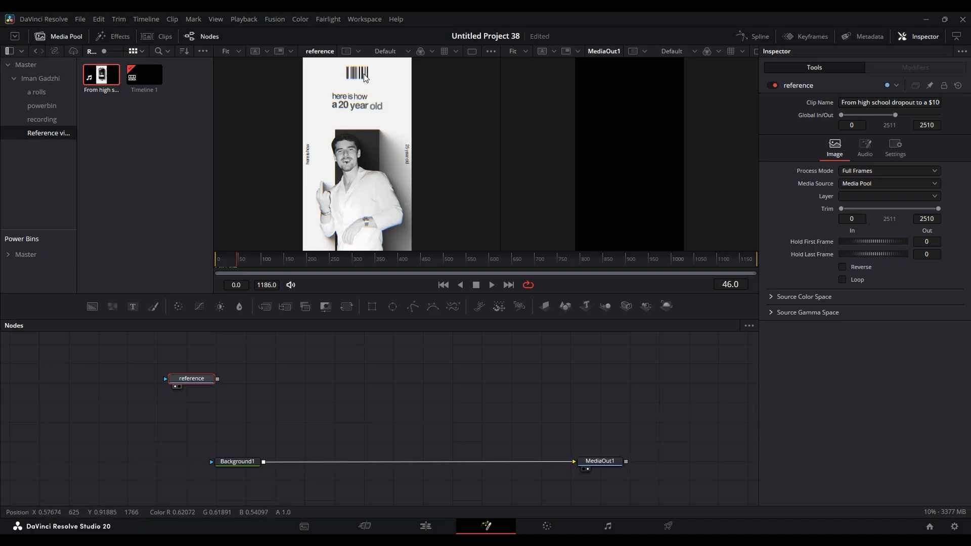
middle_click(376, 377)
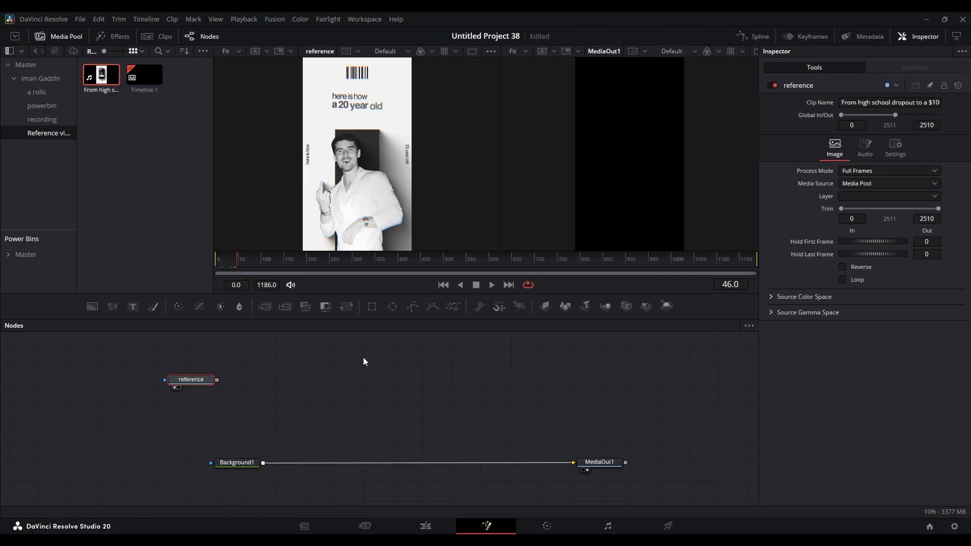
- Set Background1's colour to #f2f2f2, sampled from the reference video's off-white backdrop
click(247, 463)
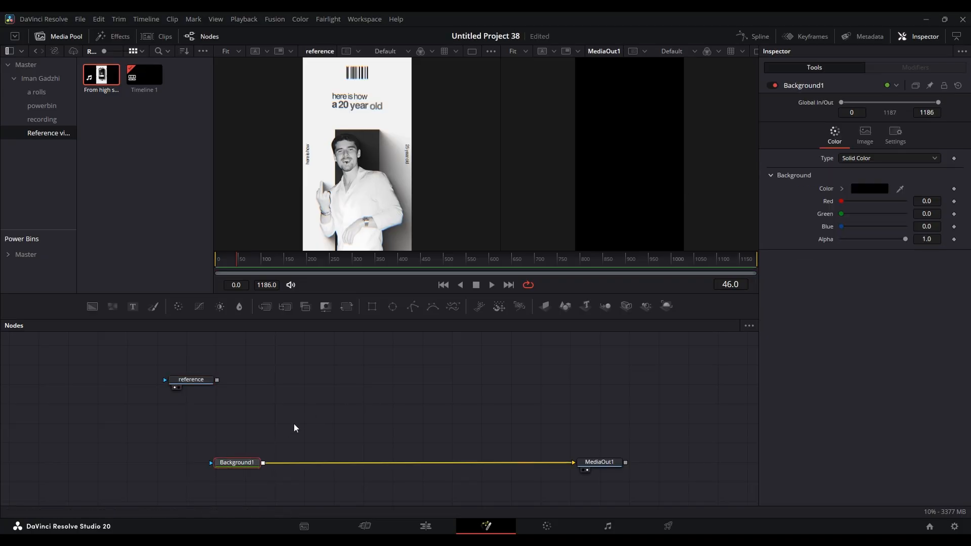
click(870, 187)
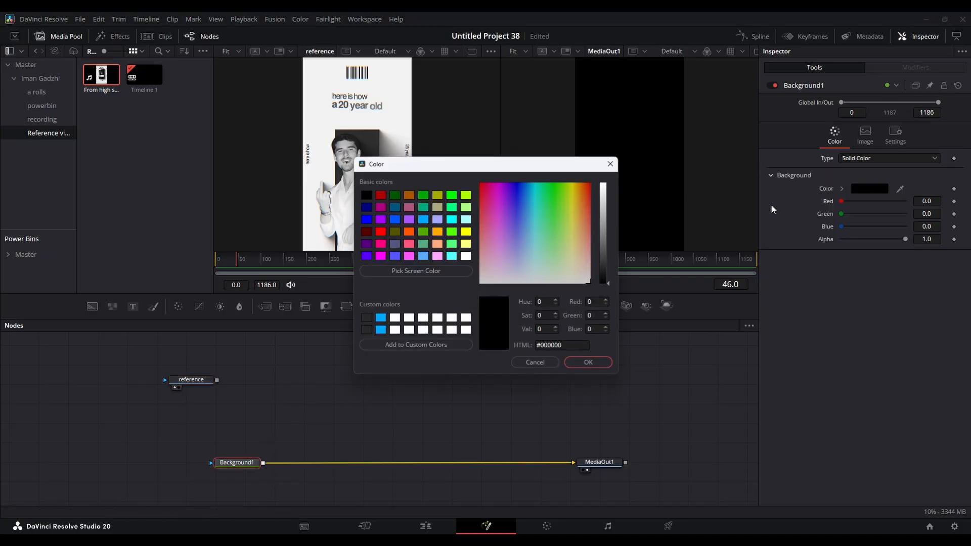
click(438, 271)
click(318, 83)
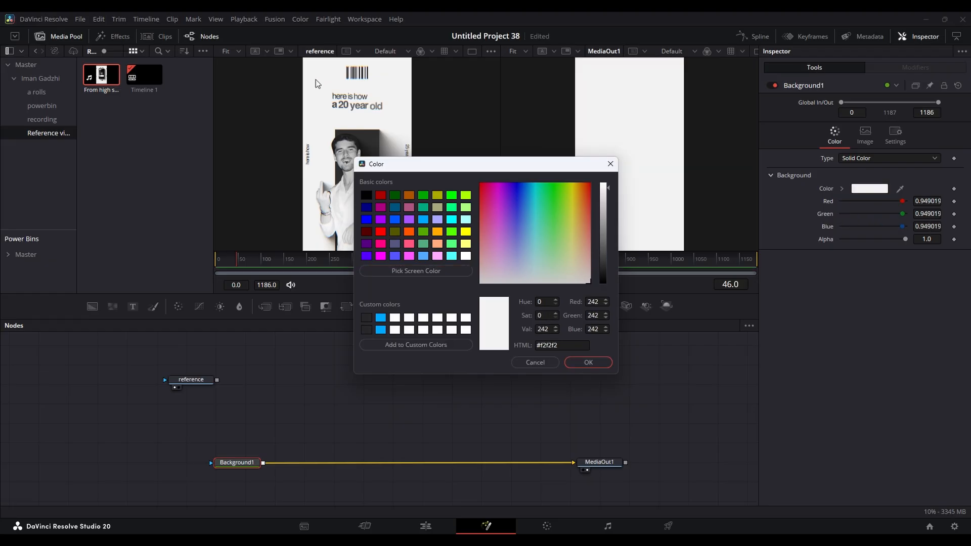
click(588, 362)
- Merge a second Background over Background1 and save the sampled dark grey #2f2f2f as a custom colour
drag(92, 307, 258, 464)
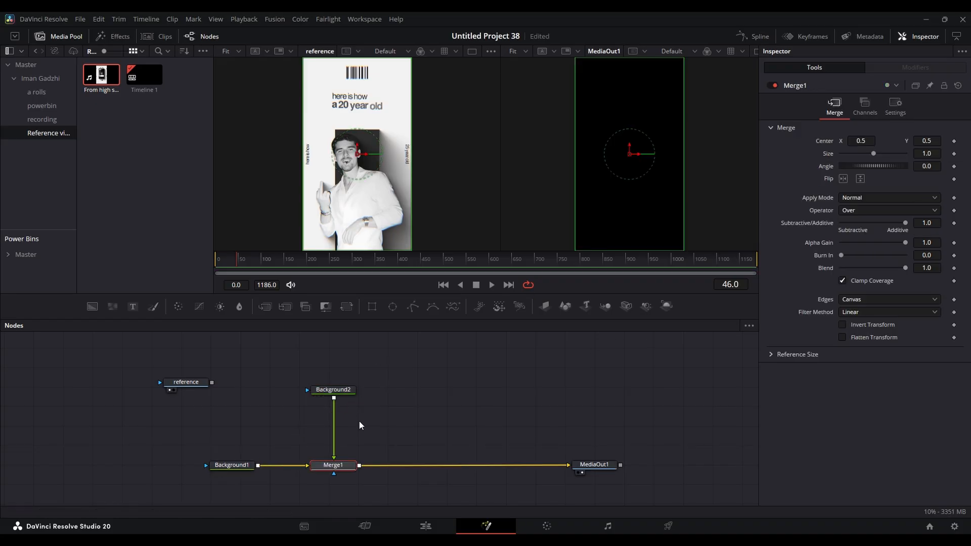
click(331, 389)
click(874, 188)
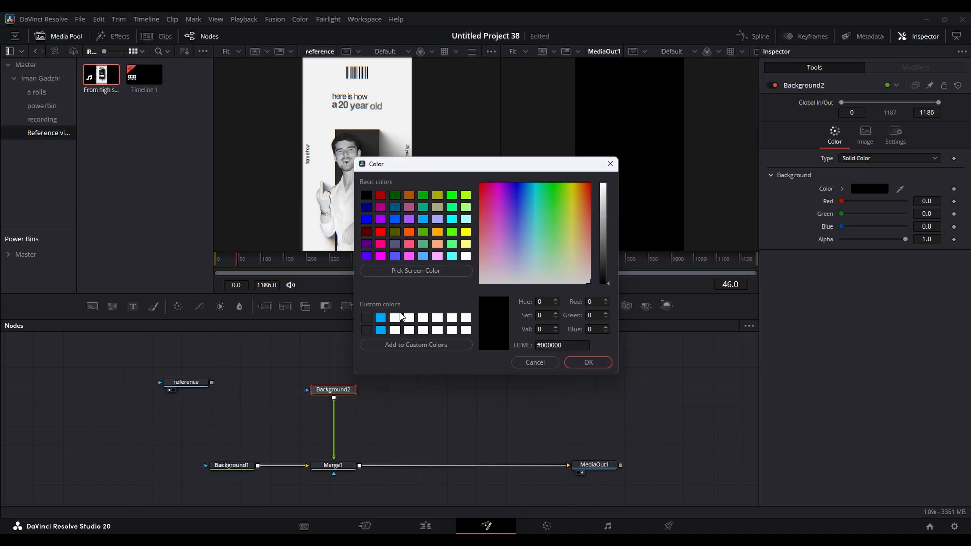
click(430, 274)
click(512, 297)
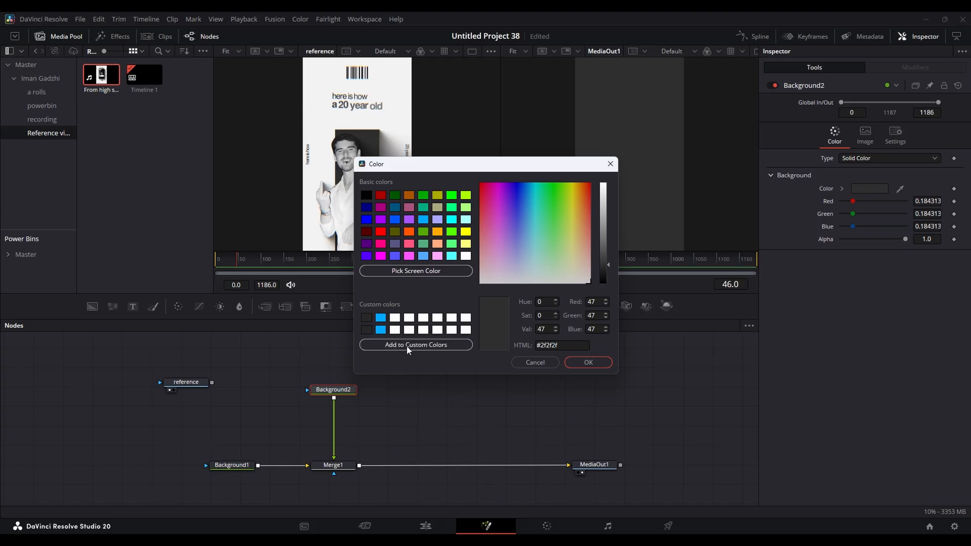
click(423, 345)
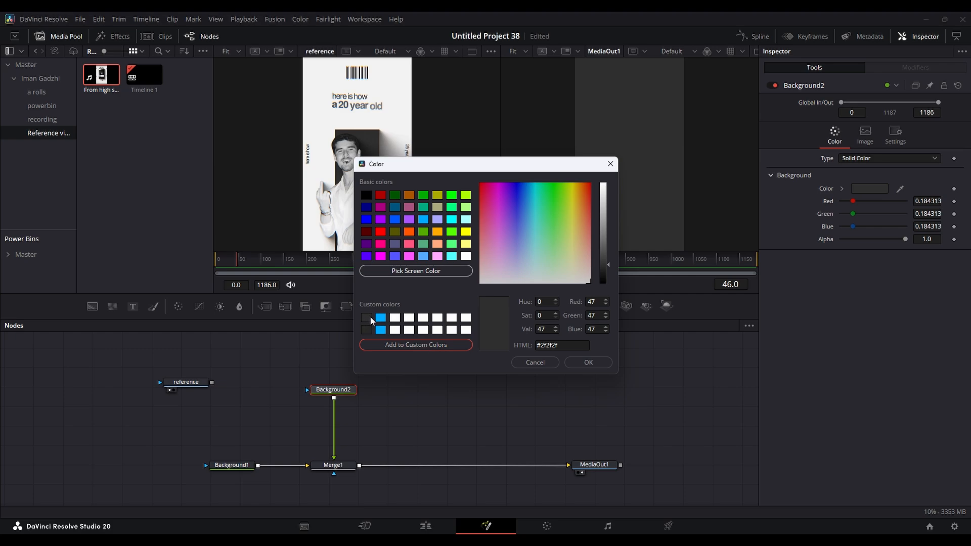
- Save #2f2f66 as another custom colour and discard the colour change to Background2
click(553, 345)
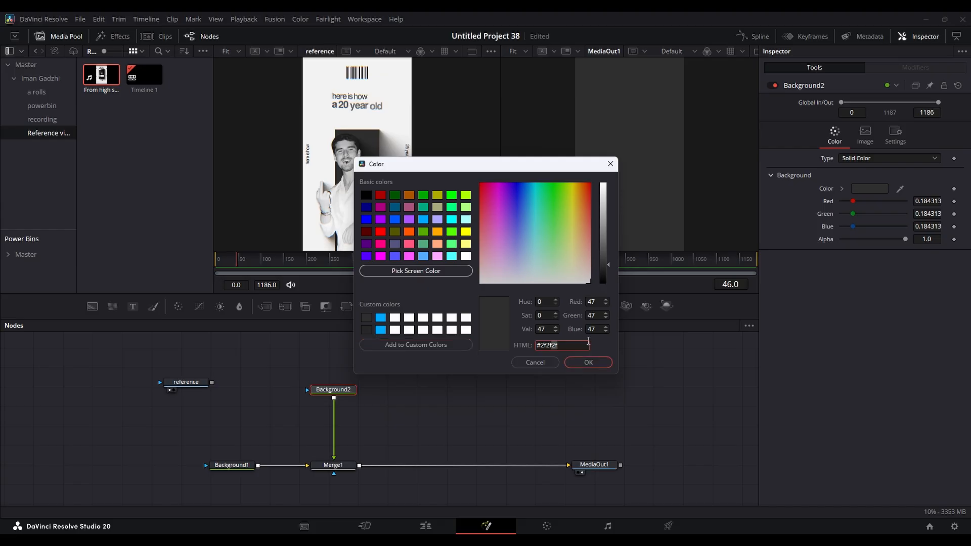
key(BackSpace)
key(BackSpace)
text(66)
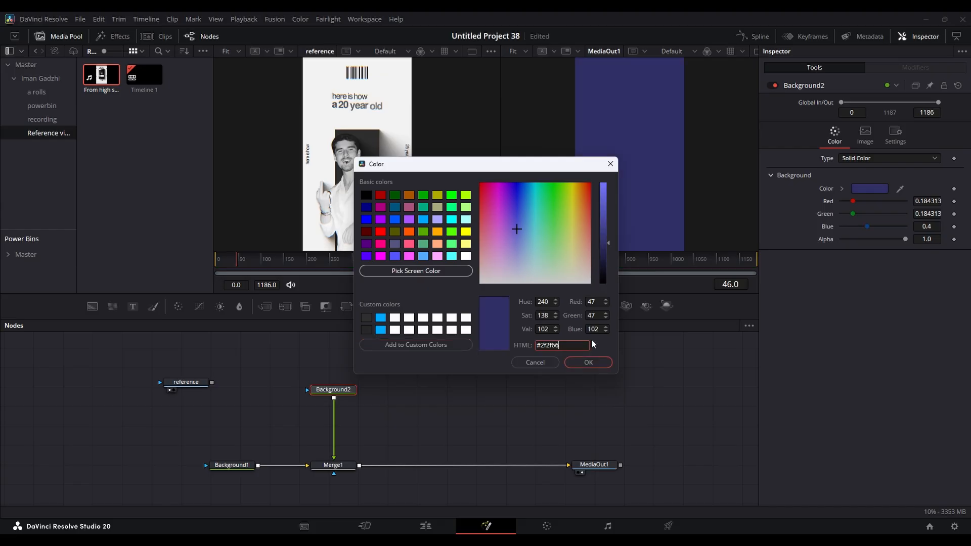
click(400, 347)
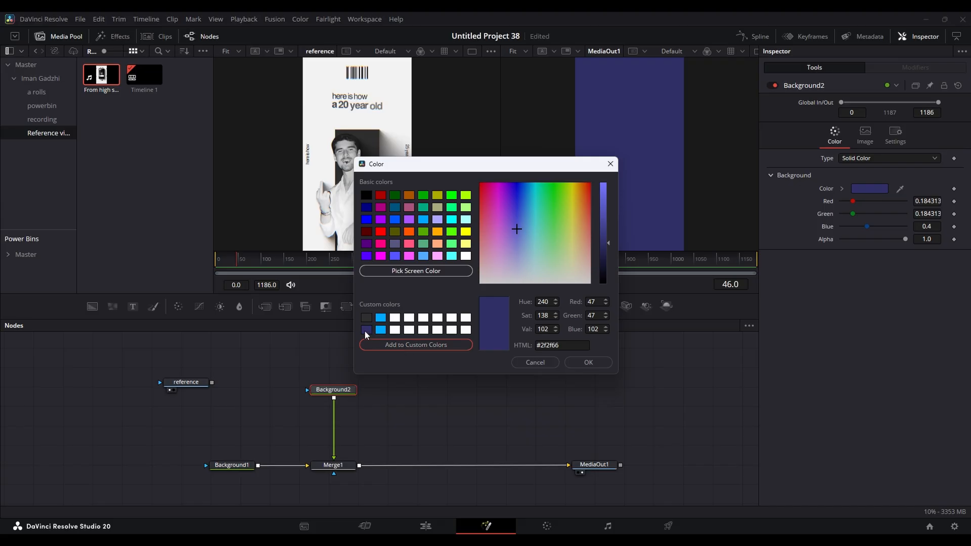
click(577, 346)
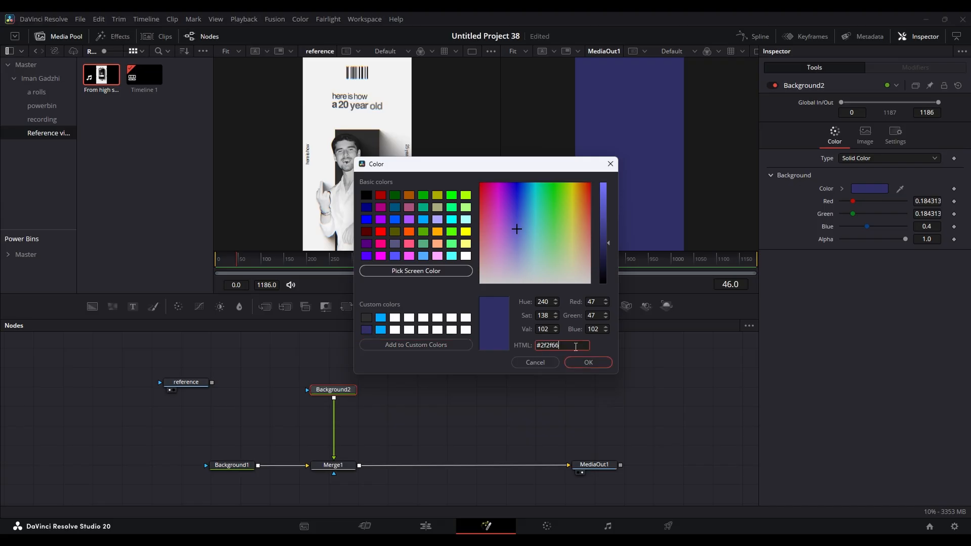
click(535, 362)
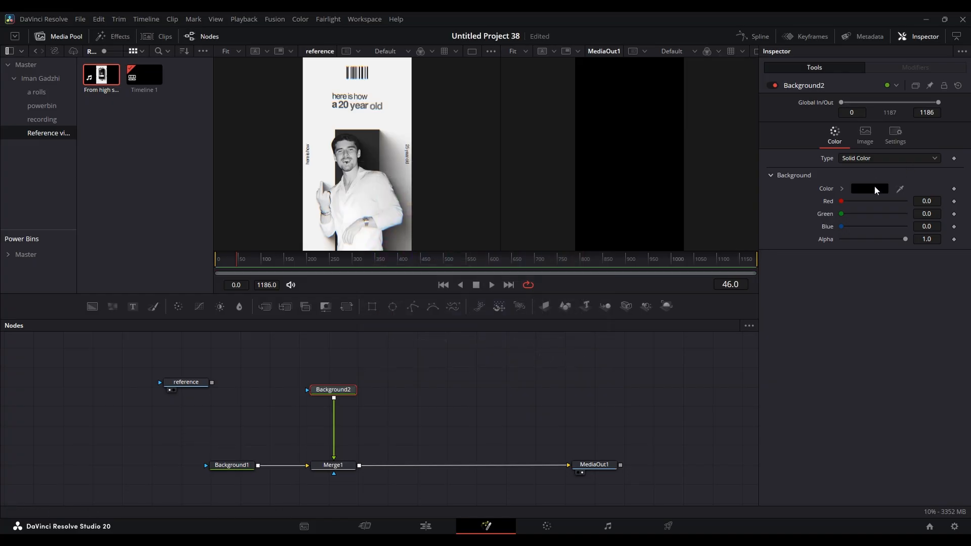
- Set Background2's colour to the saved custom dark grey #2f2f2f
click(874, 188)
click(366, 319)
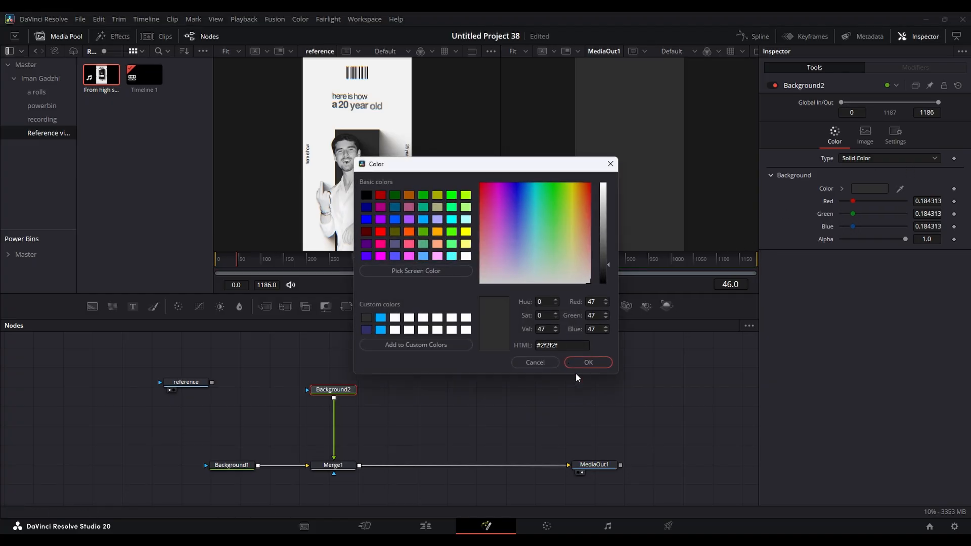
click(606, 363)
- Mask Background2 with a rectangle about 0.41 wide and 1.02 high, centred at Y 0.116, to match the reference's dark block
drag(372, 307, 338, 353)
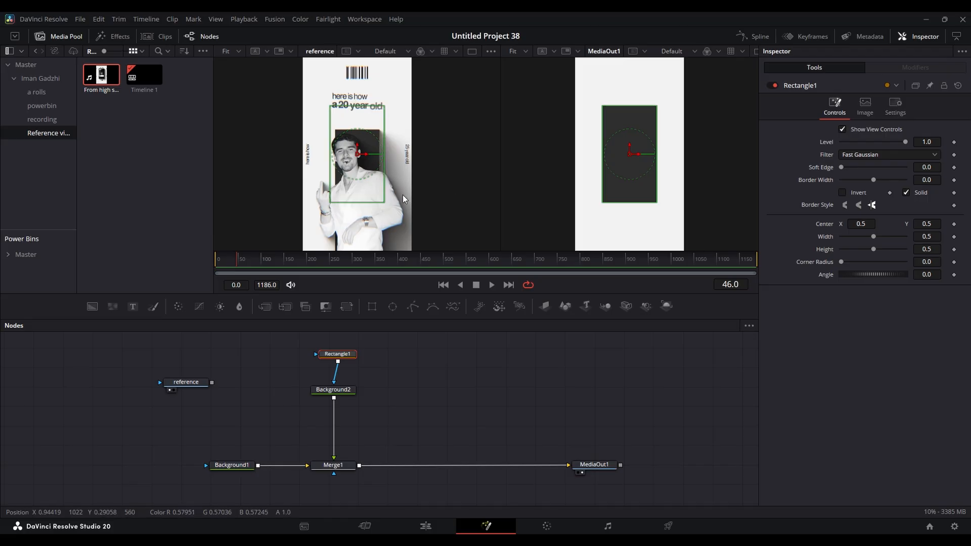
drag(384, 182, 380, 182)
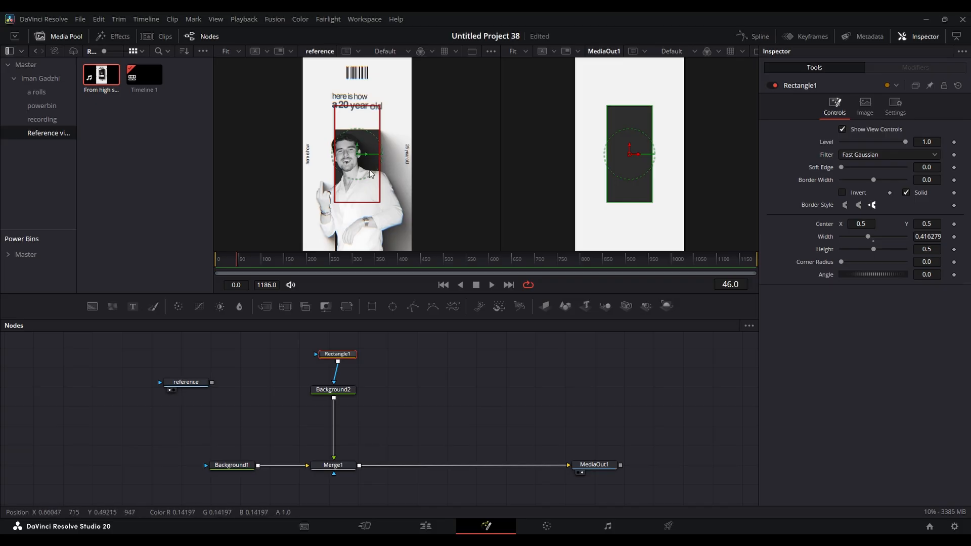
drag(363, 206, 358, 258)
scroll(381, 135, up, 3)
drag(383, 124, 378, 125)
scroll(378, 126, down, 5)
scroll(388, 135, up, 2)
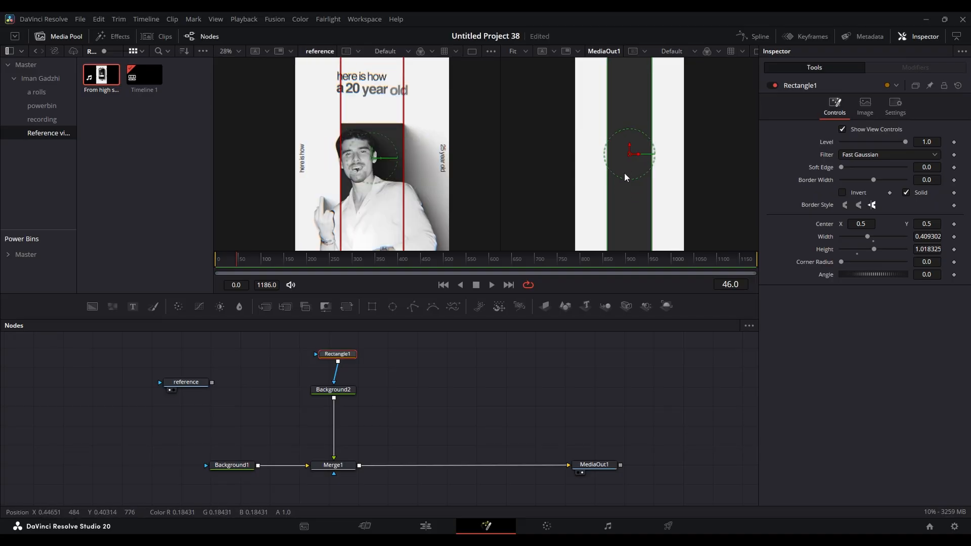
drag(934, 225, 740, 225)
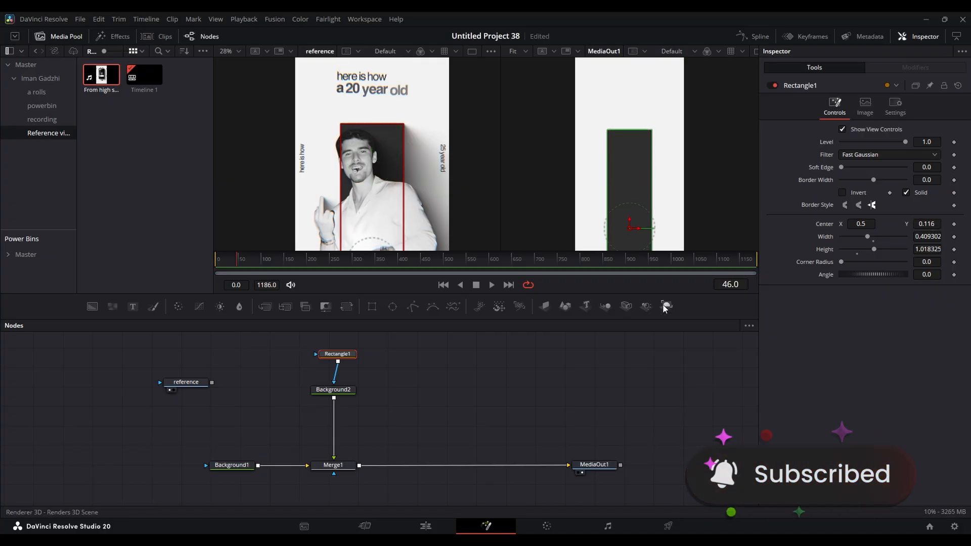
click(571, 367)
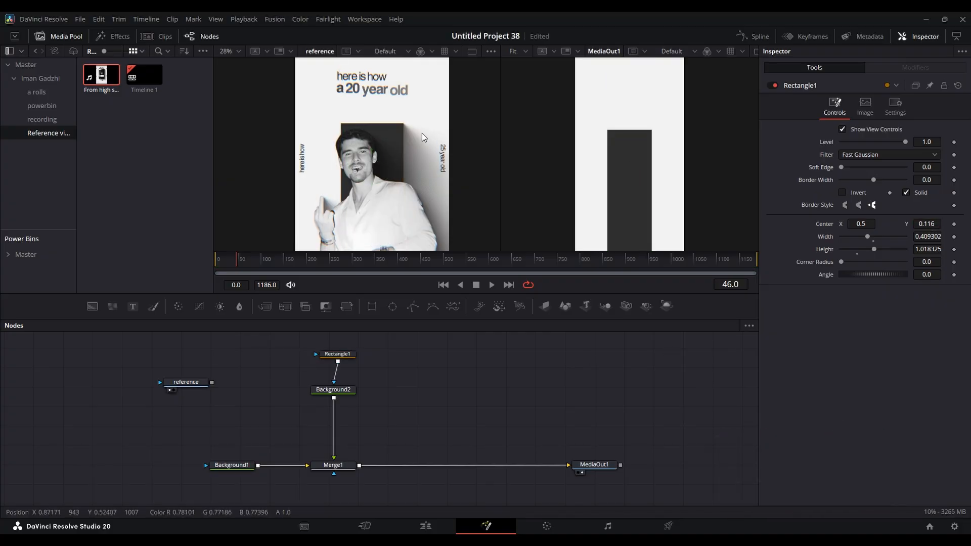
- Move Background1 farther from Merge1 and merge the polka-dot pattern image over Merge1's output
scroll(402, 143, up, 2)
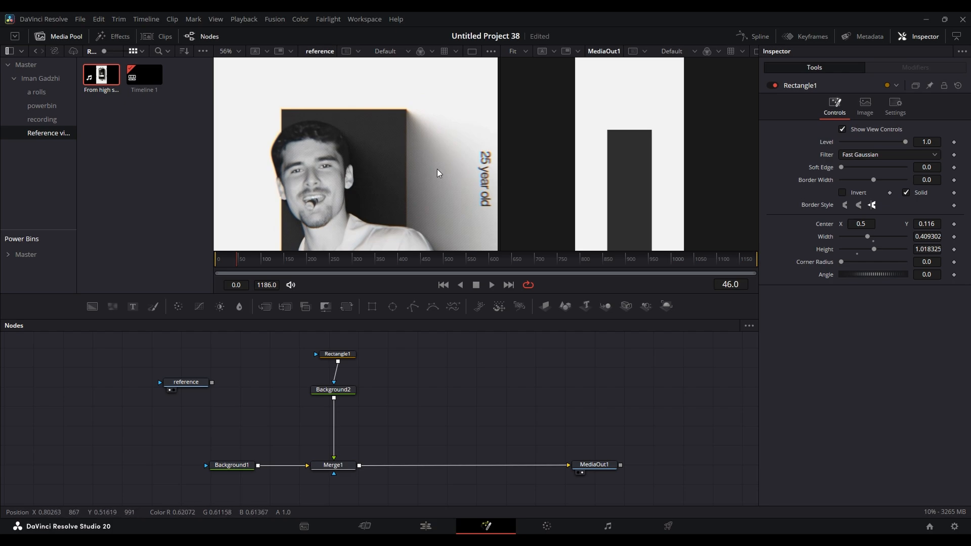
scroll(437, 169, up, 3)
scroll(390, 159, down, 2)
scroll(353, 169, up, 3)
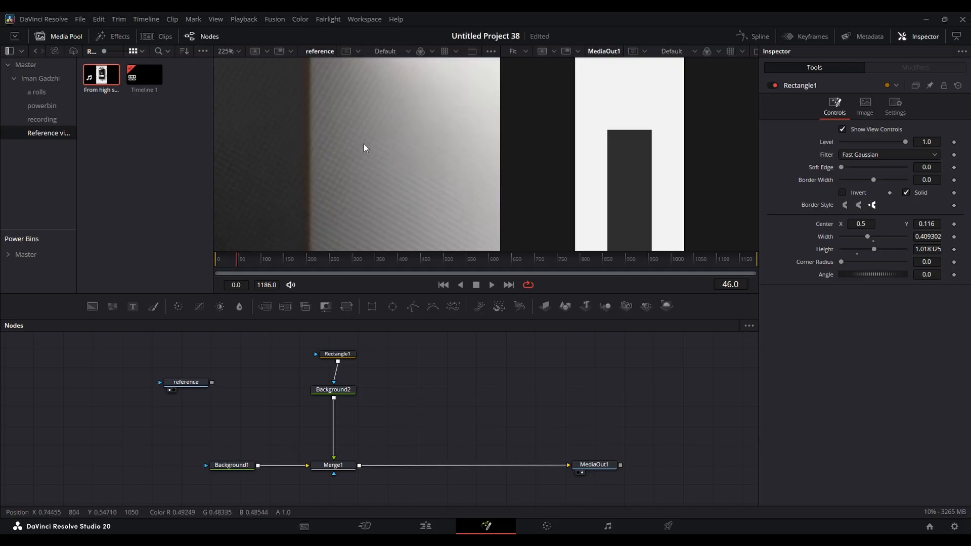
scroll(364, 144, down, 1)
click(335, 390)
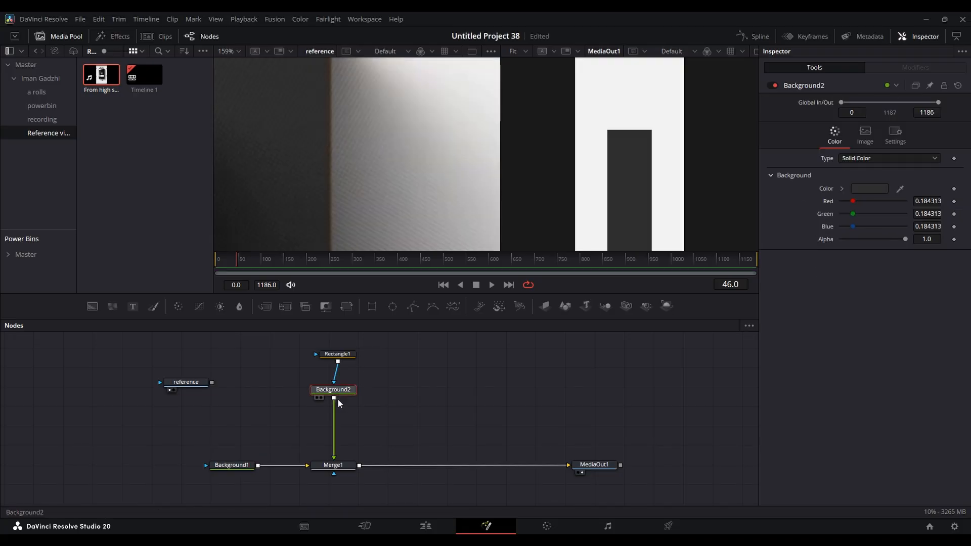
click(245, 465)
drag(245, 465, 182, 469)
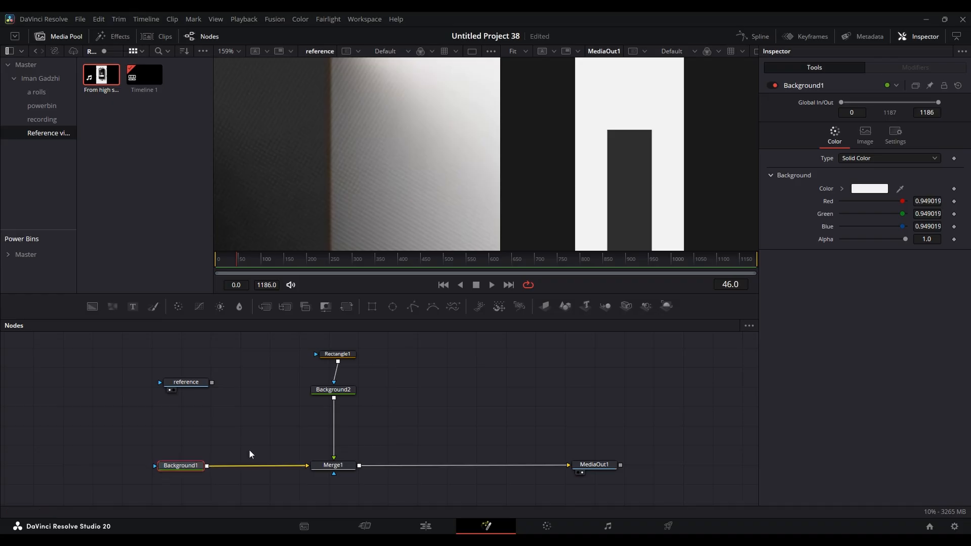
scroll(365, 142, up, 2)
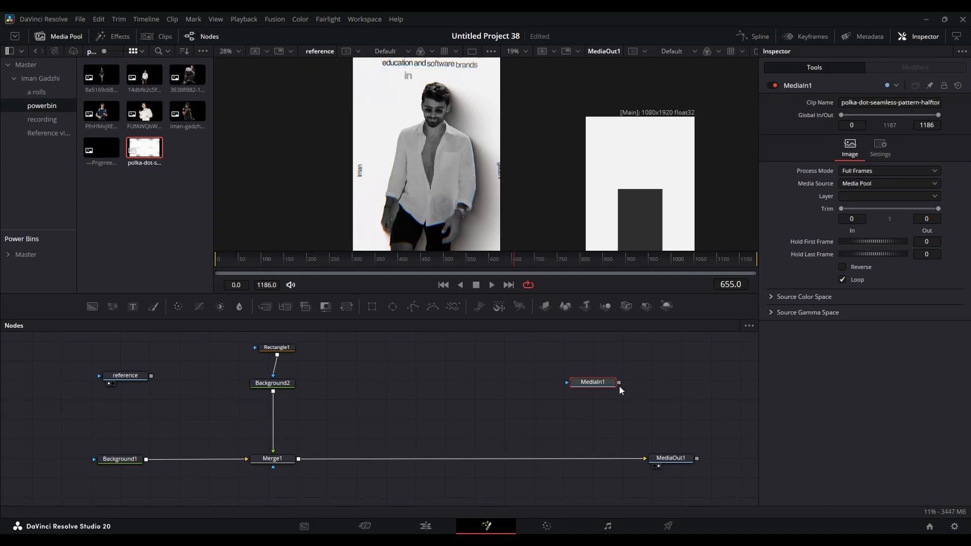
drag(619, 383, 301, 459)
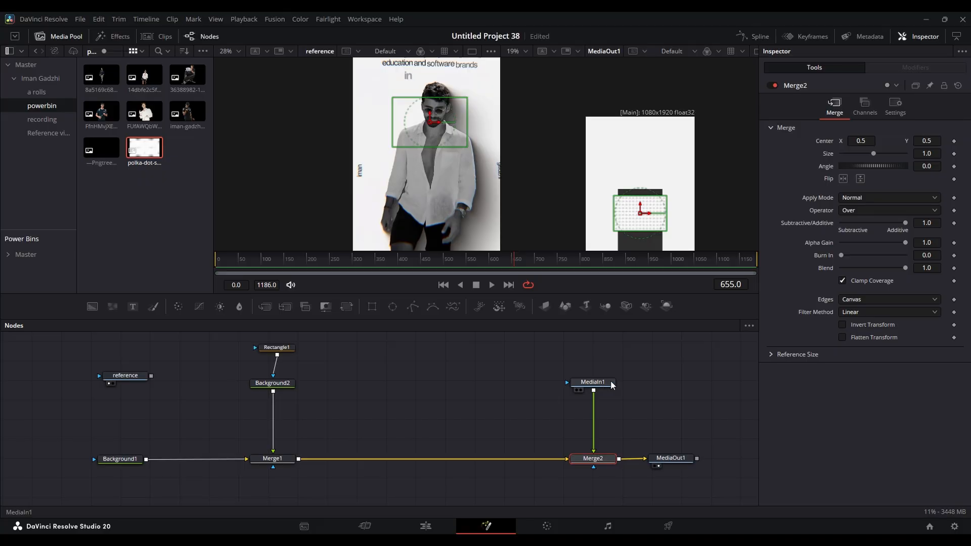
- Set Merge2's angle to 90 to rotate the polka-dot layer
double_click(933, 167)
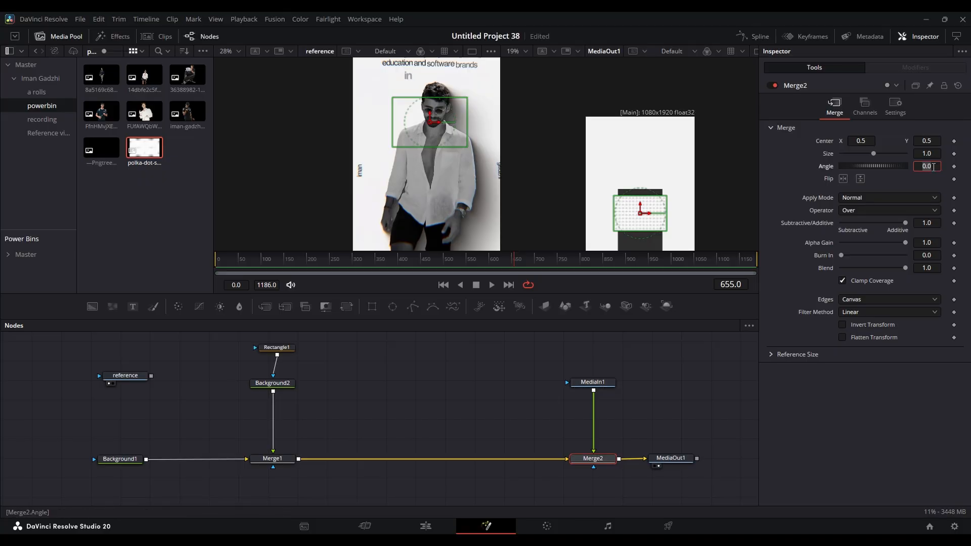
text(90)
key(Tab)
click(562, 407)
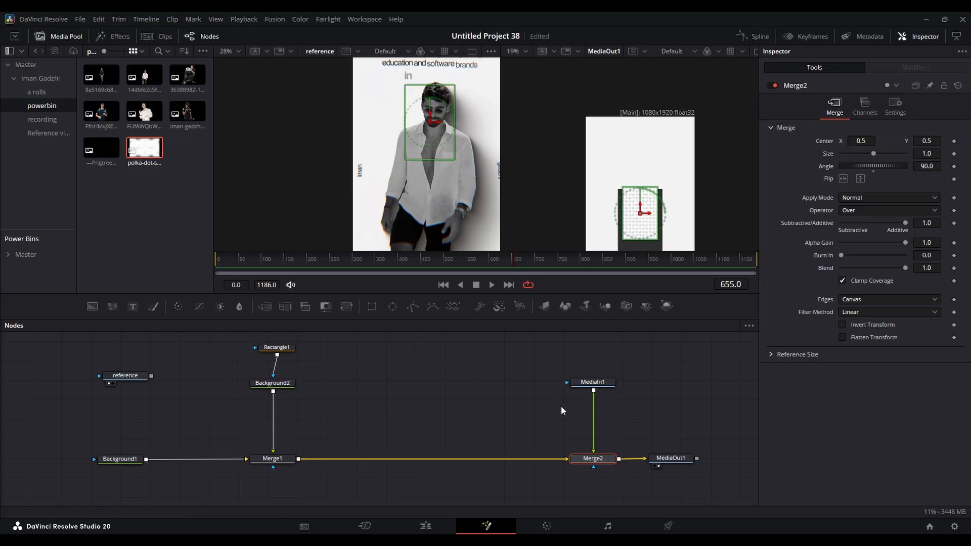
- Move the polka-dot MediaIn1, Merge2 and MediaOut1 nodes farther from Merge1, and set the playhead to frame 637
drag(619, 473, 587, 360)
drag(605, 458, 613, 457)
click(613, 458)
scroll(454, 108, up, 6)
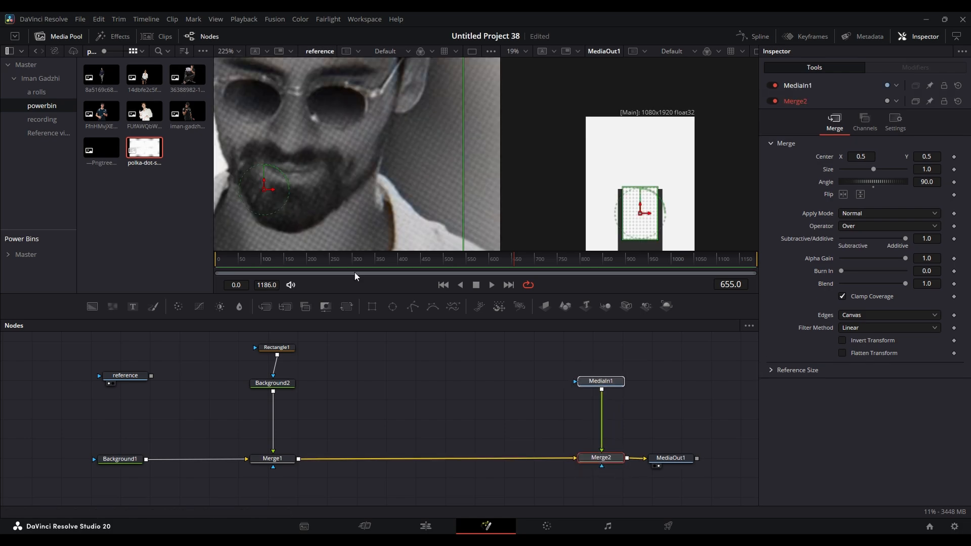
drag(375, 262, 506, 243)
scroll(380, 145, down, 3)
scroll(414, 154, down, 2)
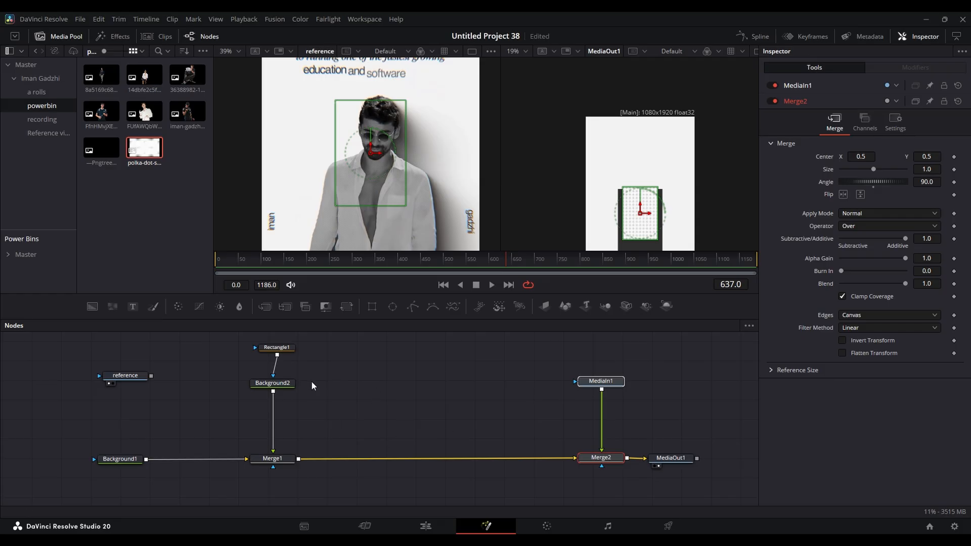
ctrl+click(689, 462)
drag(609, 457, 650, 455)
click(657, 379)
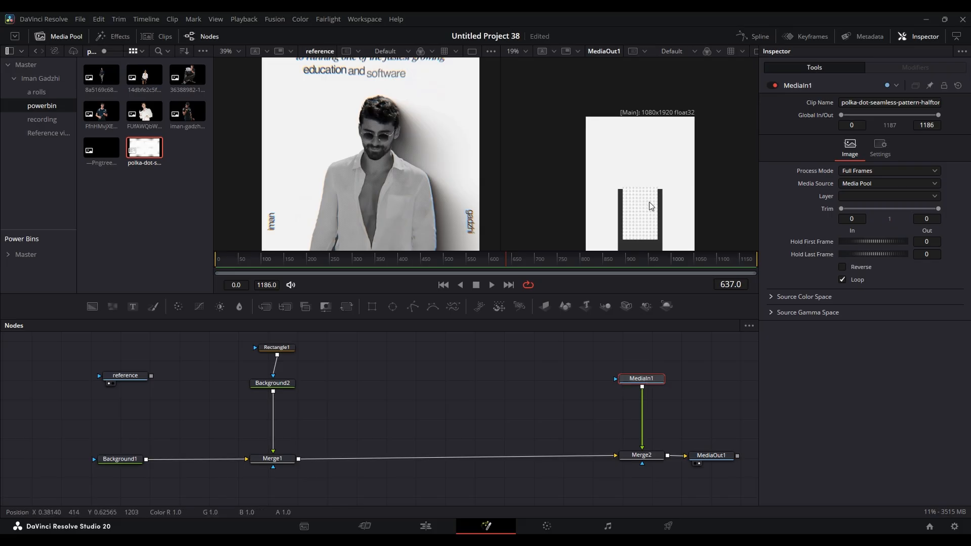
- Scale the polka-dot layer in Merge2 to a size of about 3.843 so it covers the frame
click(651, 459)
scroll(678, 167, down, 2)
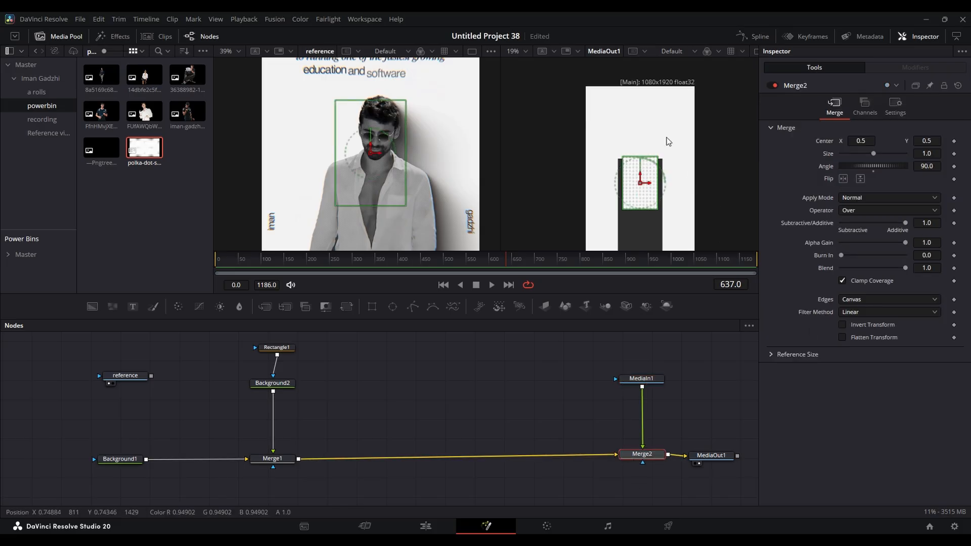
drag(927, 156, 927, 155)
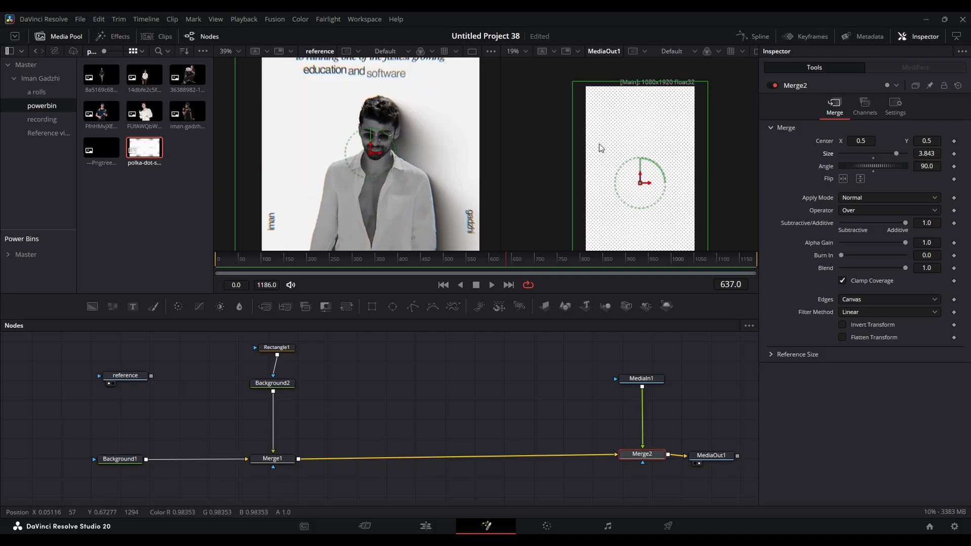
- Rotate the polka-dot layer in Merge2 to an angle of about 114.1, matching the reference's dot direction
scroll(426, 158, up, 8)
scroll(432, 161, up, 3)
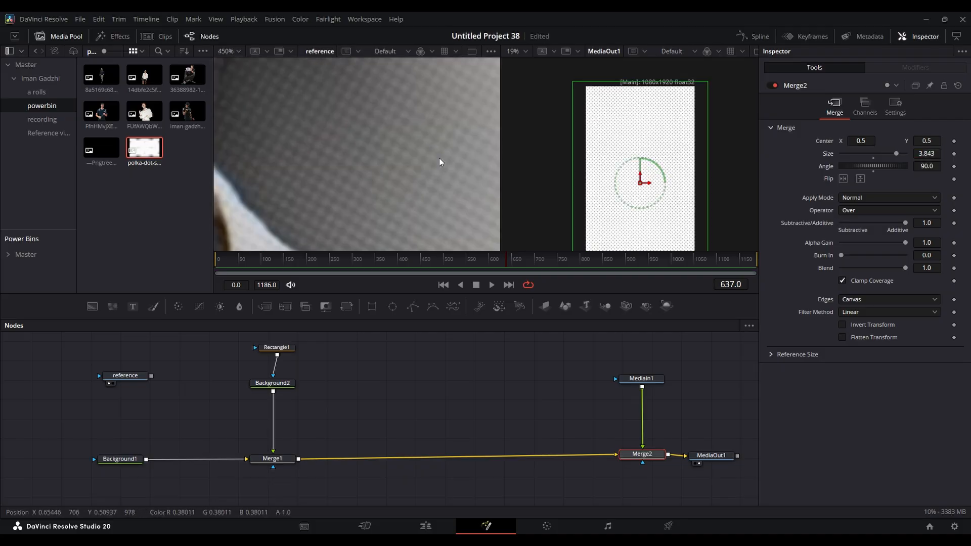
scroll(652, 175, up, 5)
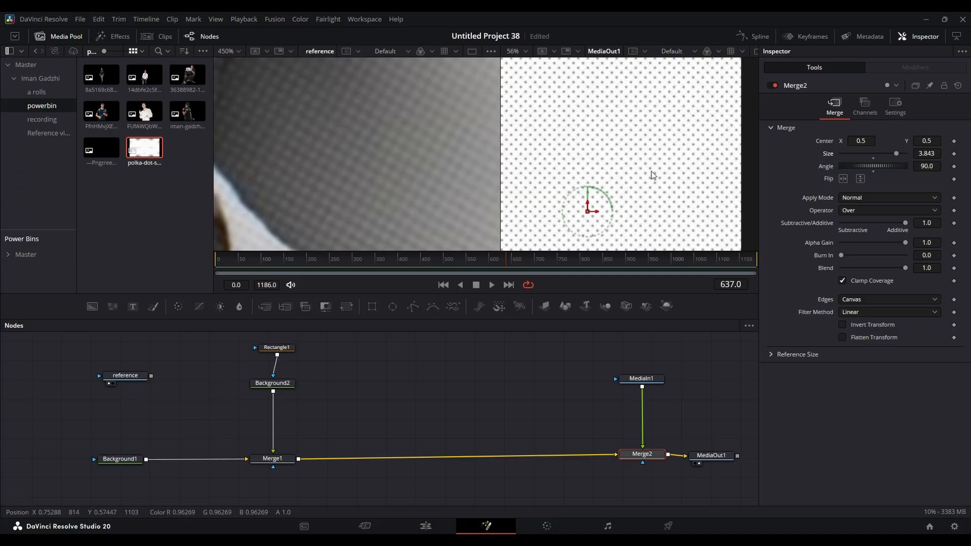
drag(927, 166, 927, 166)
scroll(639, 145, down, 5)
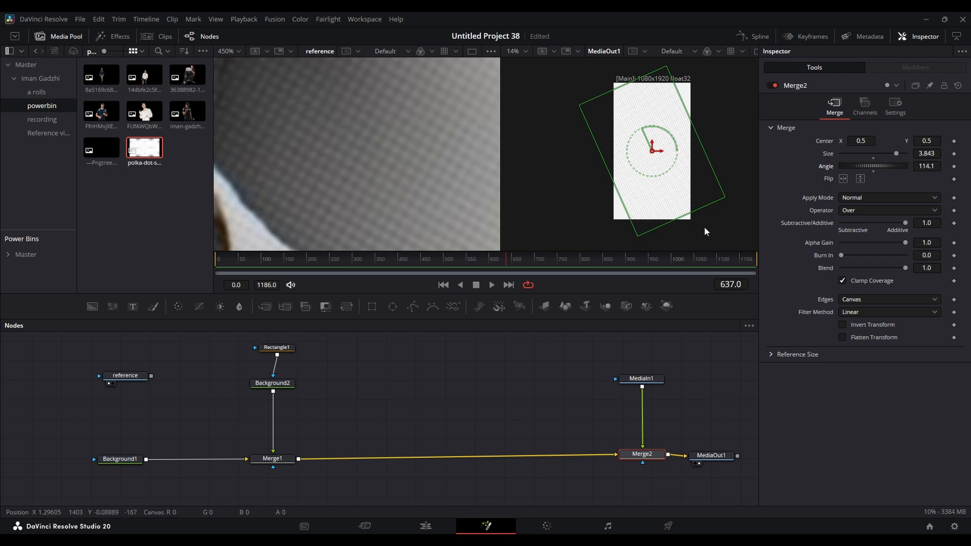
- Set Merge2's edges to Mirror to fill the corners left empty by the rotated dot pattern
scroll(691, 92, up, 3)
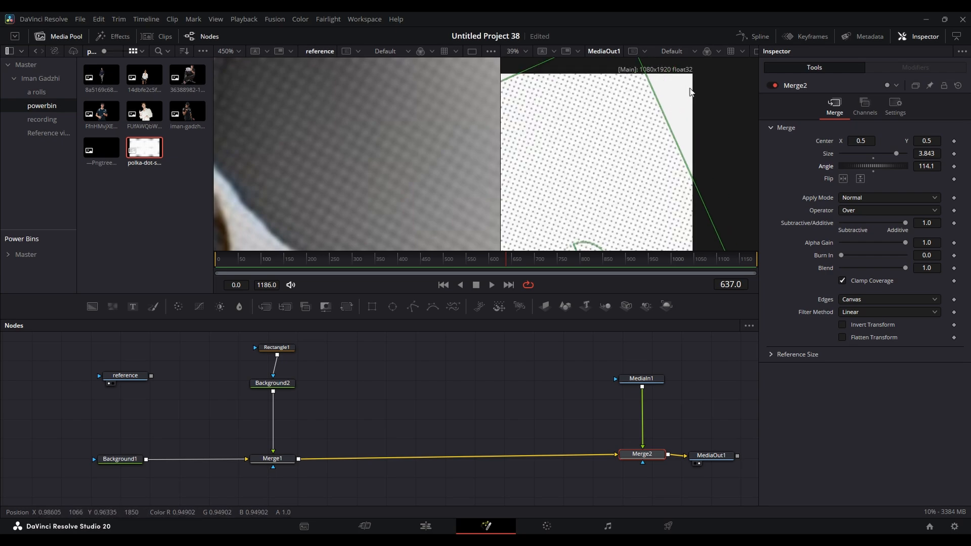
click(866, 313)
click(864, 301)
click(855, 346)
scroll(697, 146, down, 2)
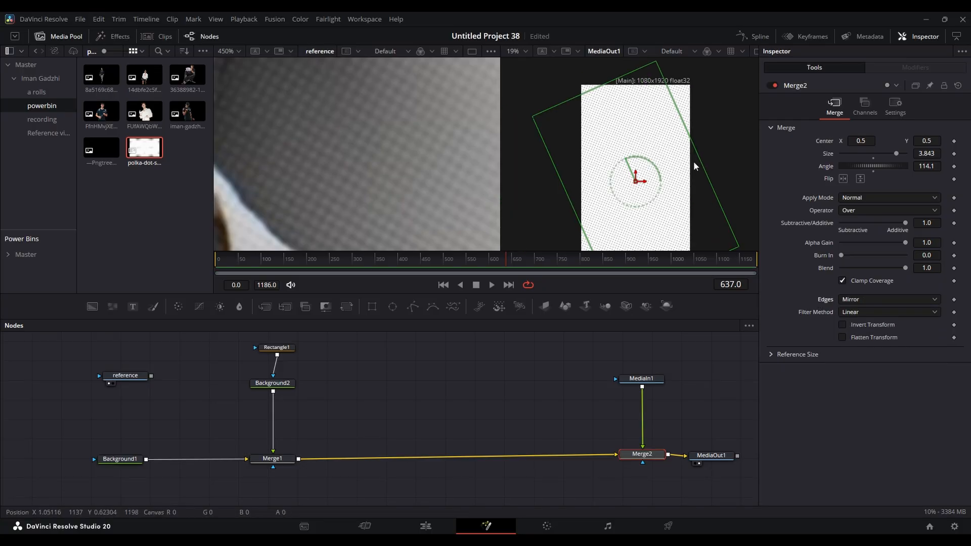
scroll(697, 146, up, 2)
click(724, 391)
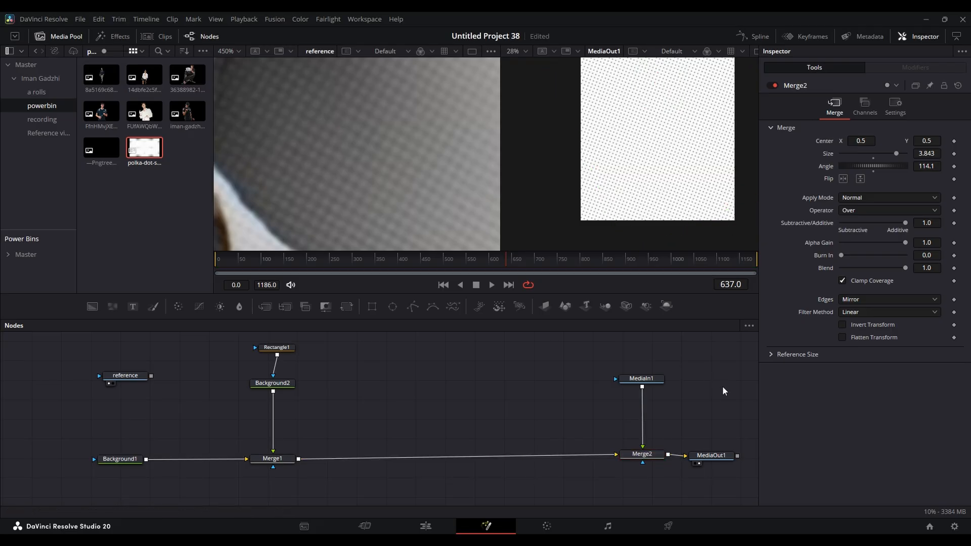
- Set the playhead to frame 45 and merge the FUfAWQbWIAA-FUP.png cut-out photo between Merge1 and Merge2
scroll(689, 141, up, 4)
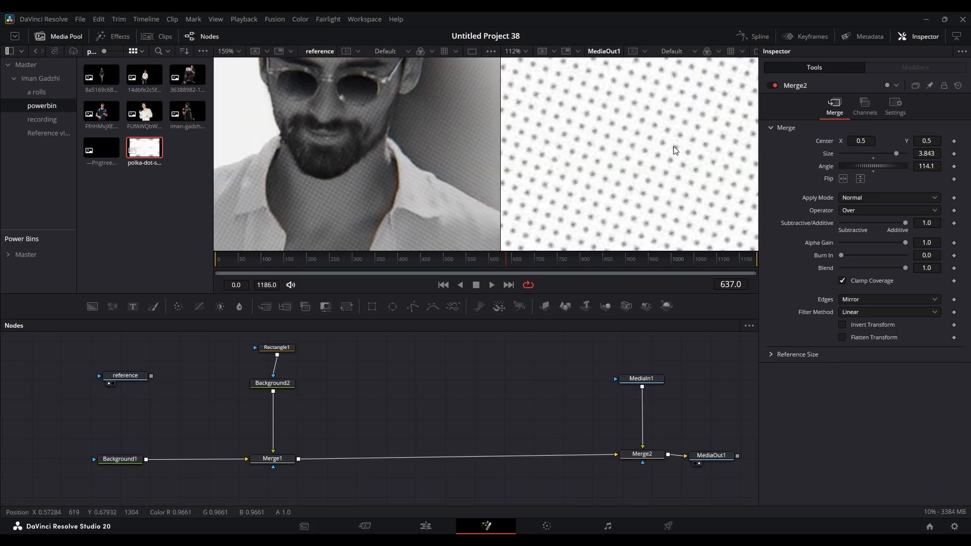
scroll(365, 130, down, 1)
scroll(365, 130, down, 3)
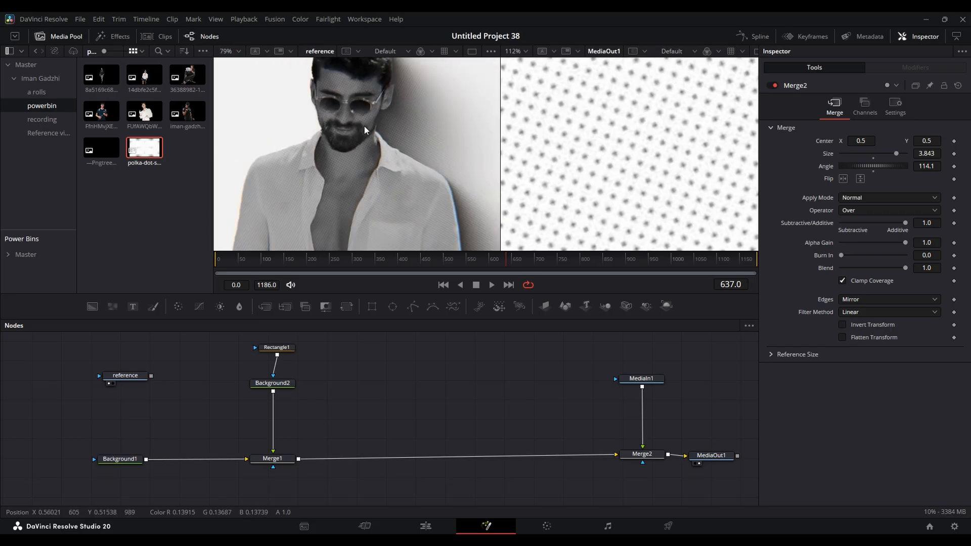
scroll(420, 356, right, 2)
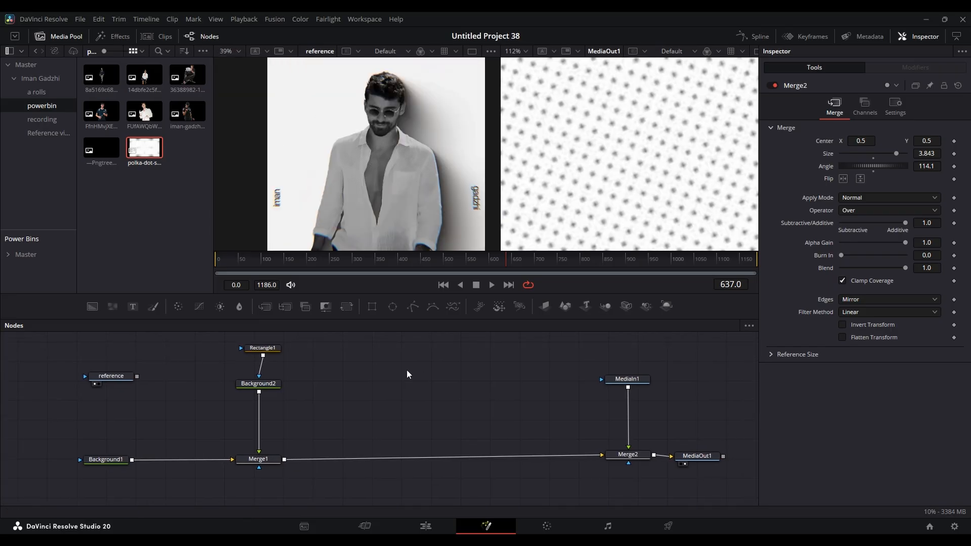
click(133, 246)
key(Home)
drag(230, 265, 237, 265)
drag(145, 116, 284, 460)
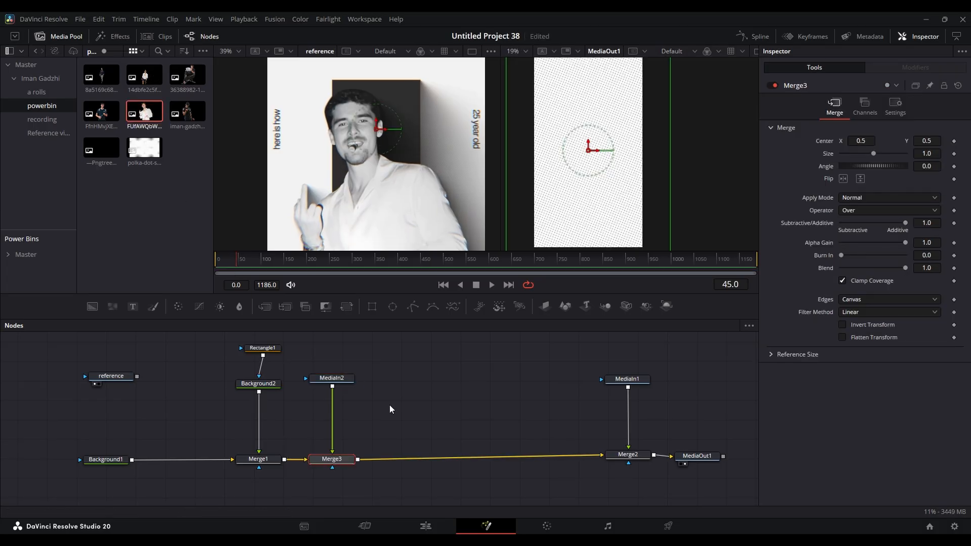
- Rename the polka-dot MediaIn1 node as dot
click(628, 455)
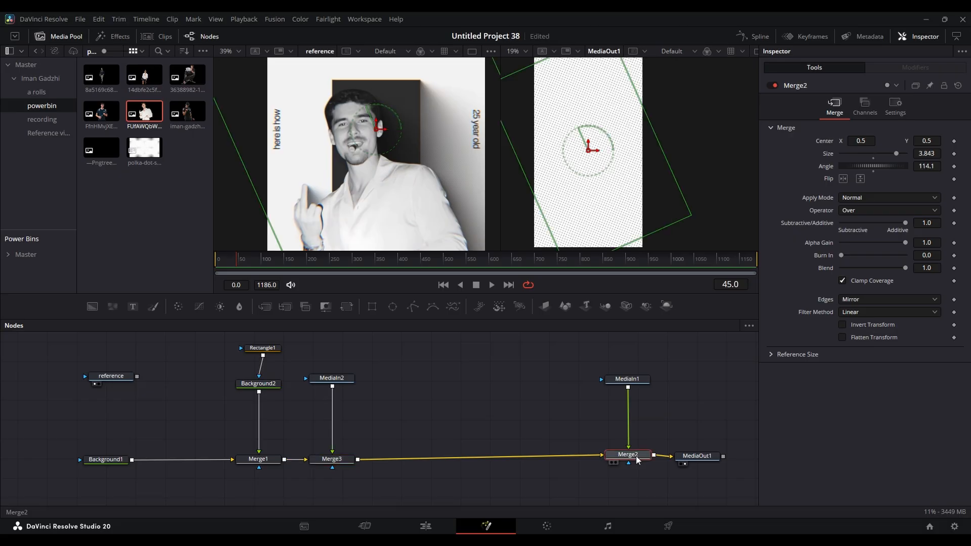
click(634, 380)
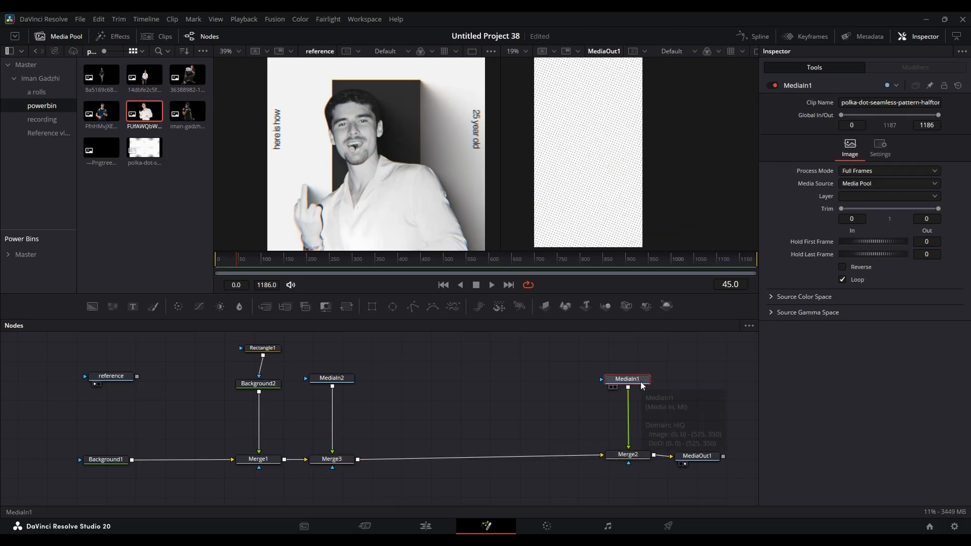
key(F2)
text(dot)
key(Return)
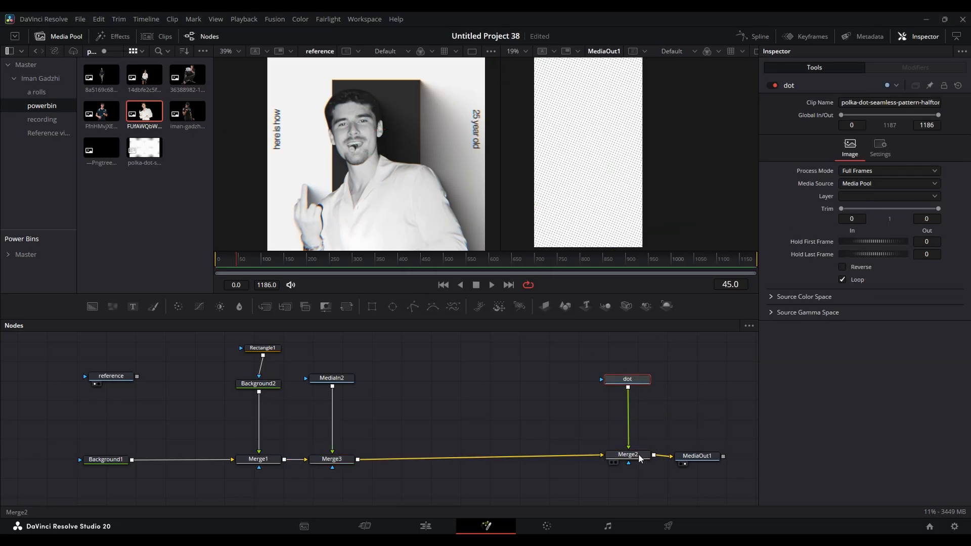
- Set Merge2's apply mode to Overlay and lower its blend to about 0.252
click(633, 456)
click(861, 198)
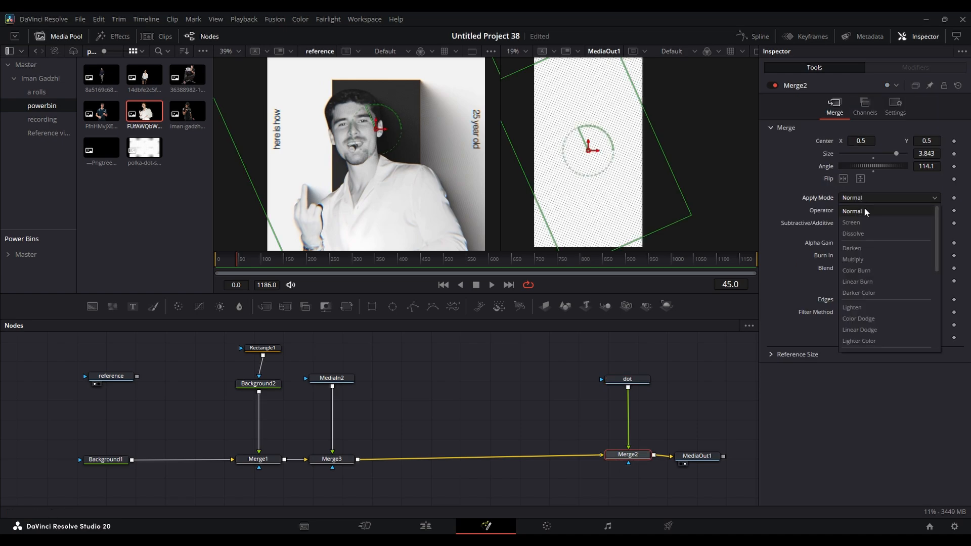
scroll(882, 314, down, 3)
click(870, 268)
click(638, 456)
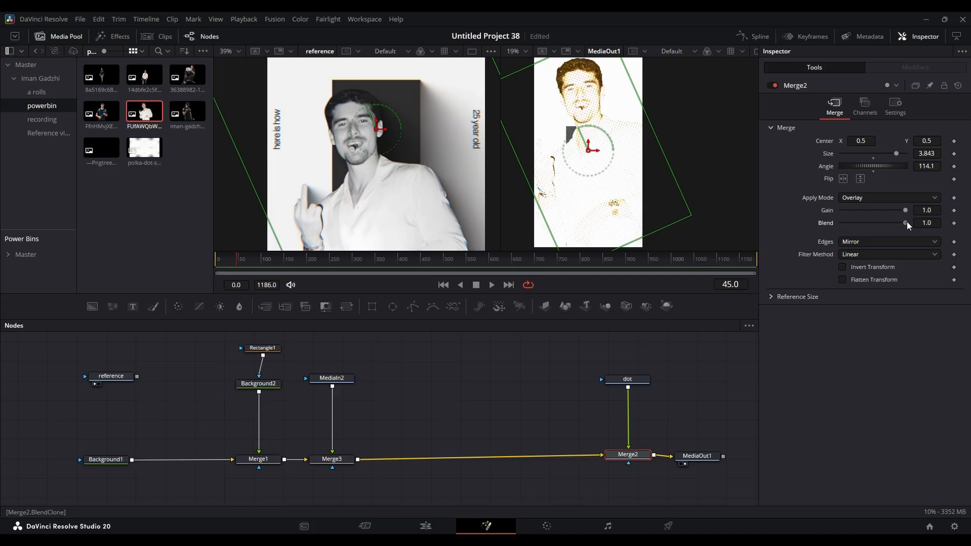
drag(906, 222, 849, 223)
scroll(576, 169, down, 6)
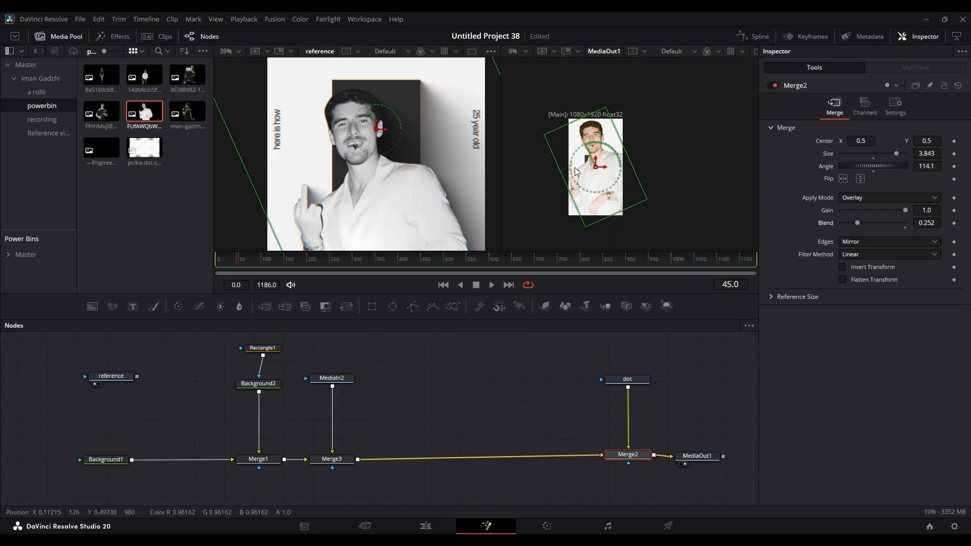
- Add a Color Corrector after the photo's MediaIn2 node and set its saturation to 0
drag(379, 453, 419, 430)
click(376, 438)
drag(422, 383, 435, 392)
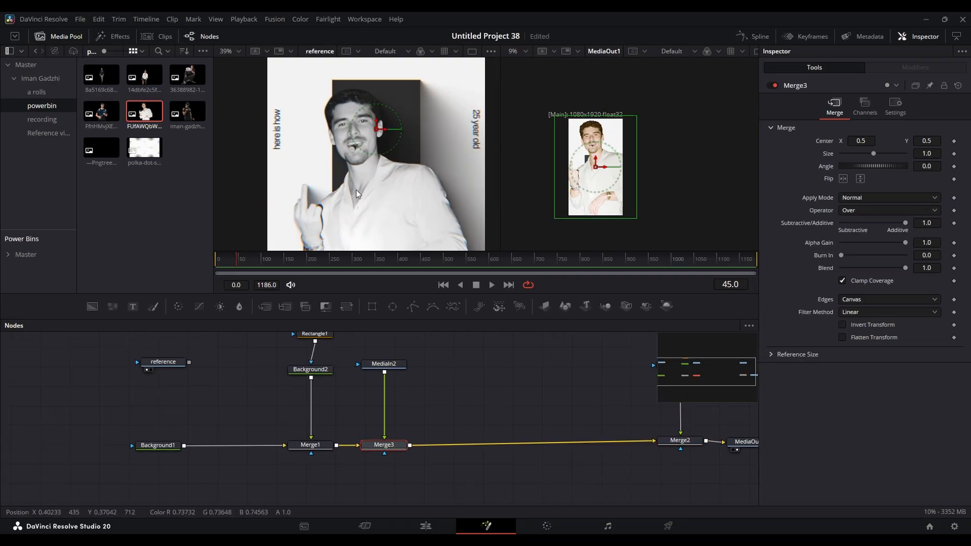
click(387, 366)
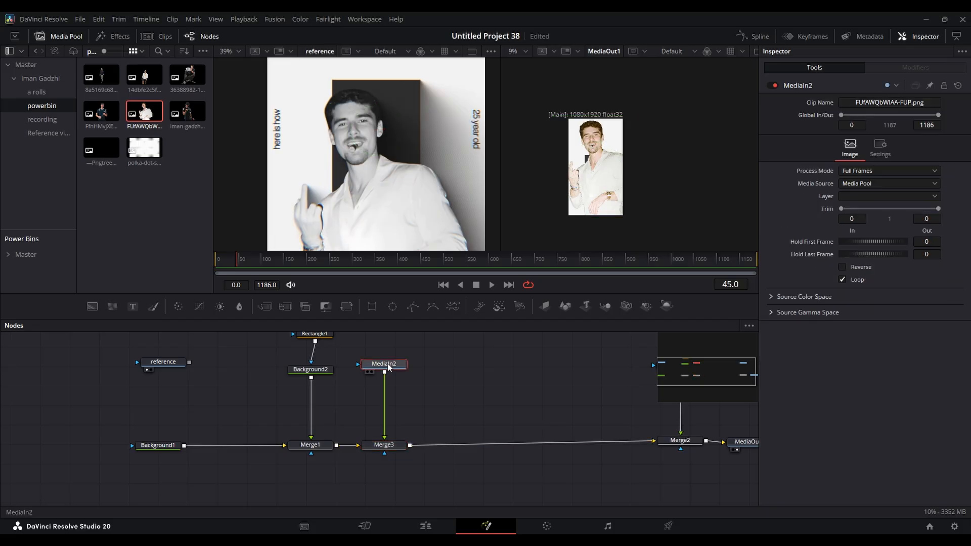
key(shift+space)
text(color)
key(Return)
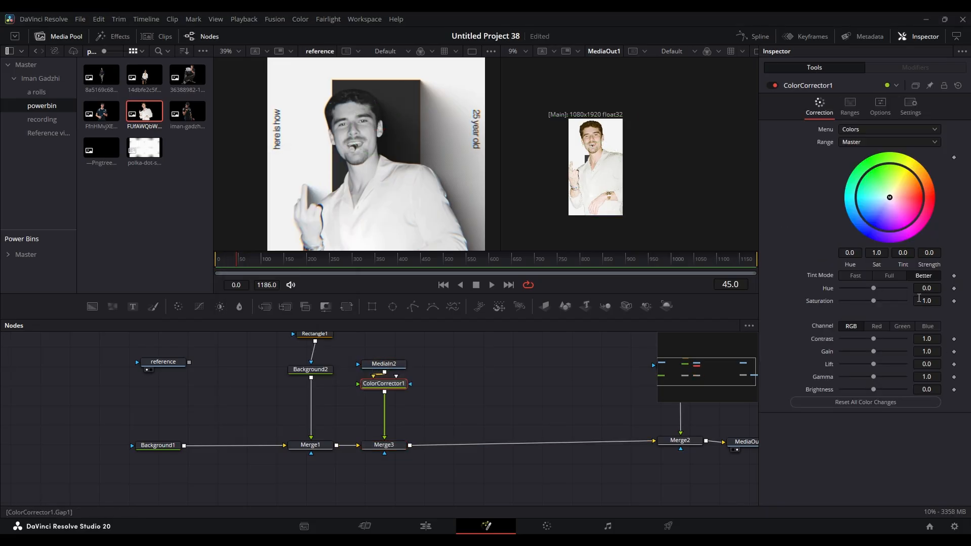
drag(873, 301, 812, 301)
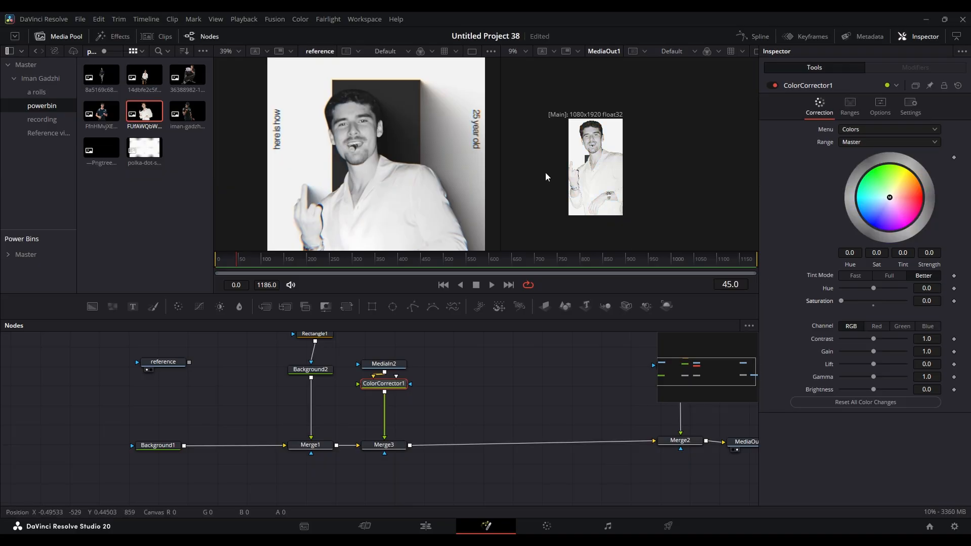
- Scale the photo in Merge3 to about 0.678 and centre it at about X 0.483, Y 0.344 to match the reference
click(377, 446)
drag(935, 157, 908, 156)
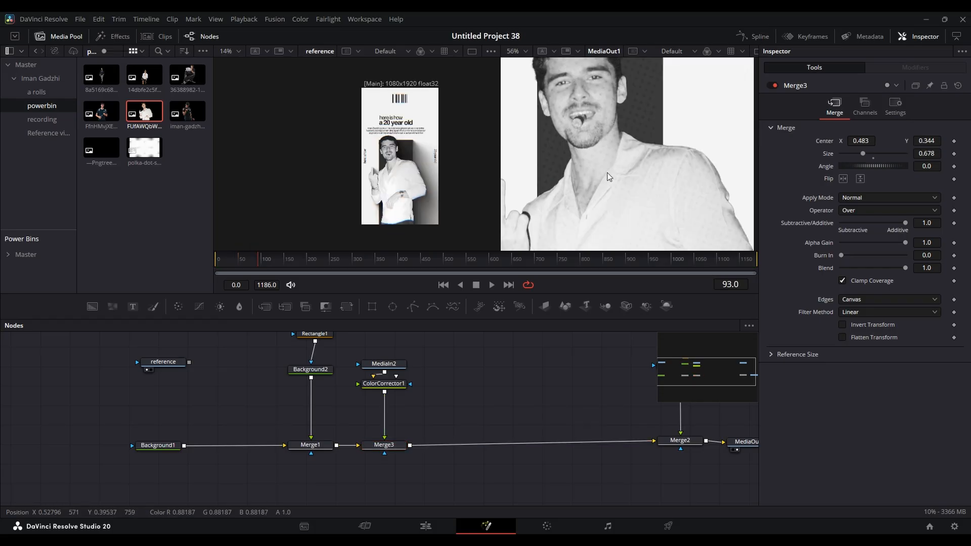
scroll(587, 162, down, 2)
scroll(593, 116, up, 3)
scroll(395, 150, up, 6)
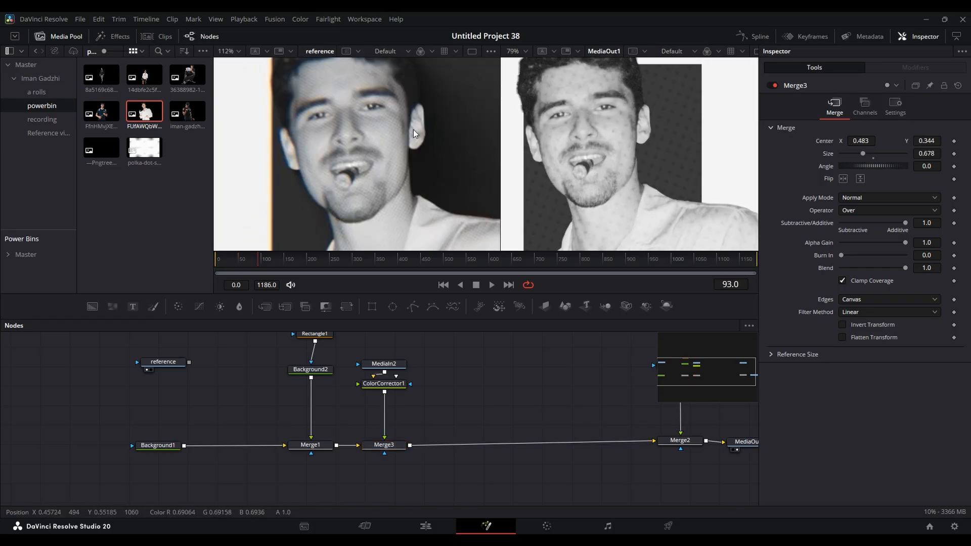
scroll(400, 140, up, 3)
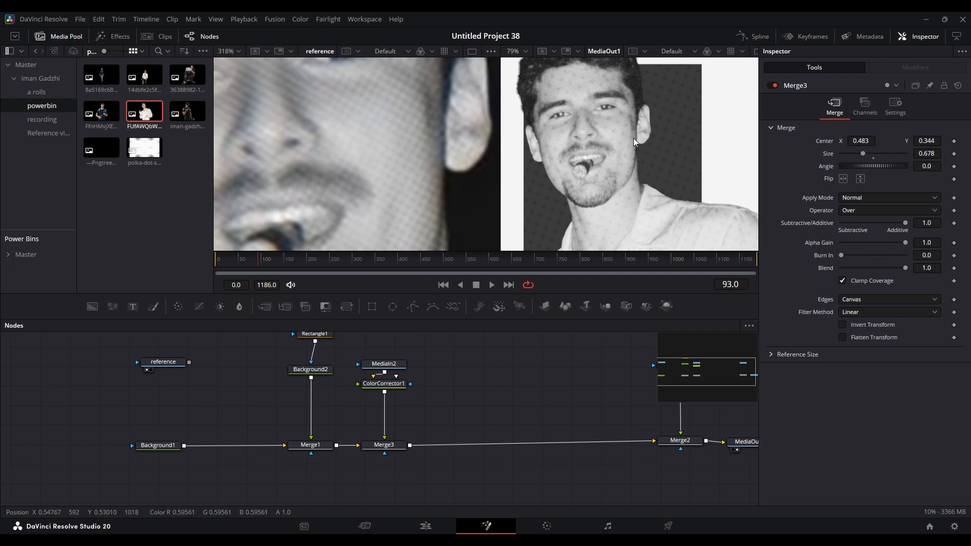
- Shrink the dot overlay in Merge2 to a size of about 0.822 to match the reference's finer halftone
drag(609, 329, 396, 331)
click(465, 442)
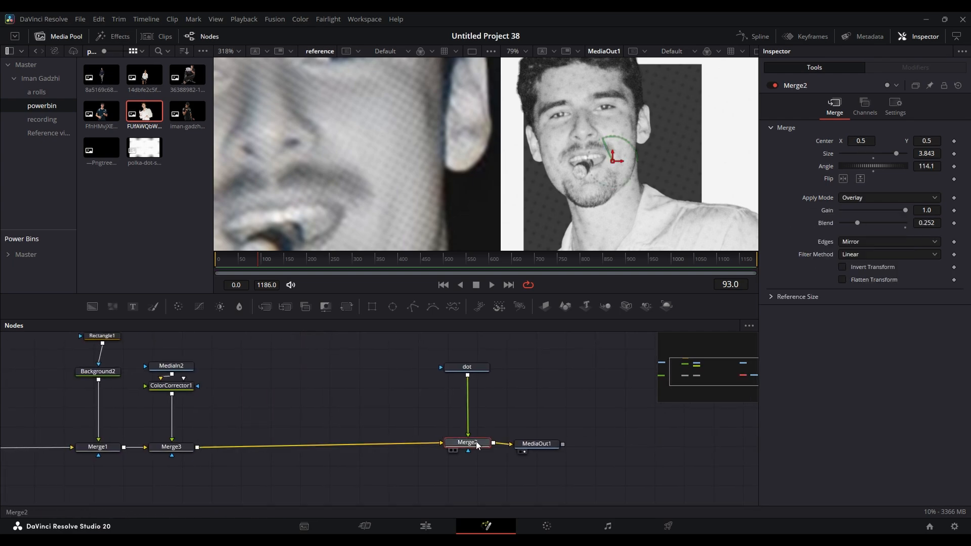
drag(931, 153, 554, 167)
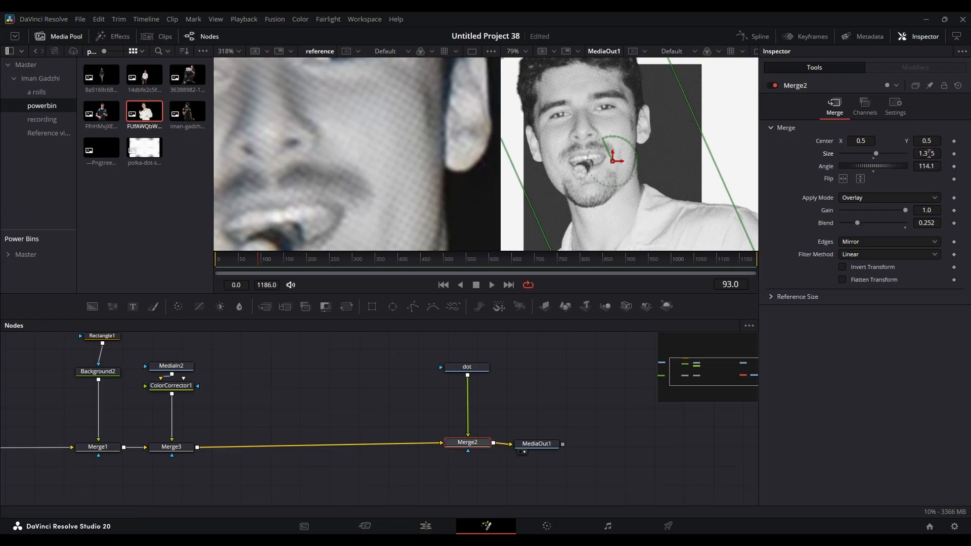
scroll(658, 98, down, 5)
scroll(656, 185, down, 2)
scroll(662, 104, up, 7)
scroll(681, 108, down, 1)
scroll(657, 111, down, 3)
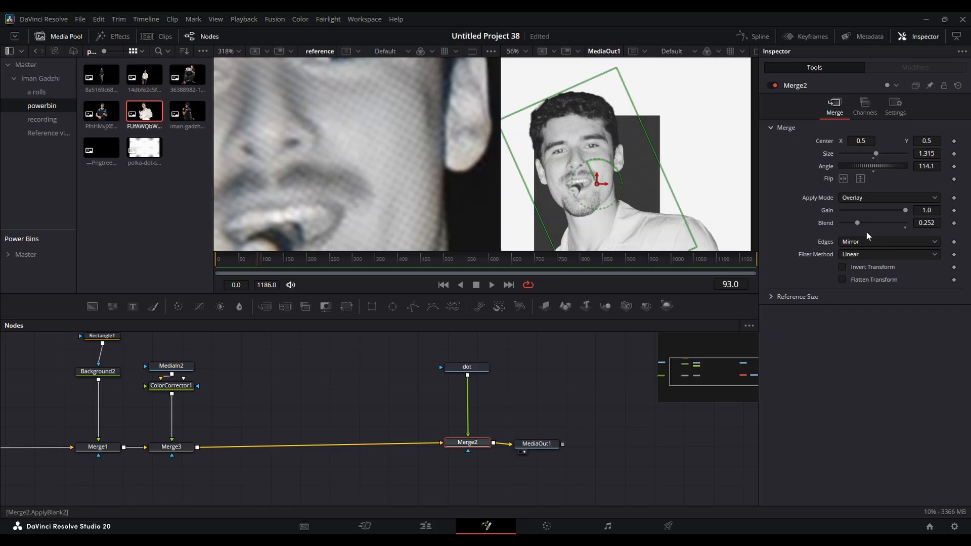
scroll(671, 169, up, 3)
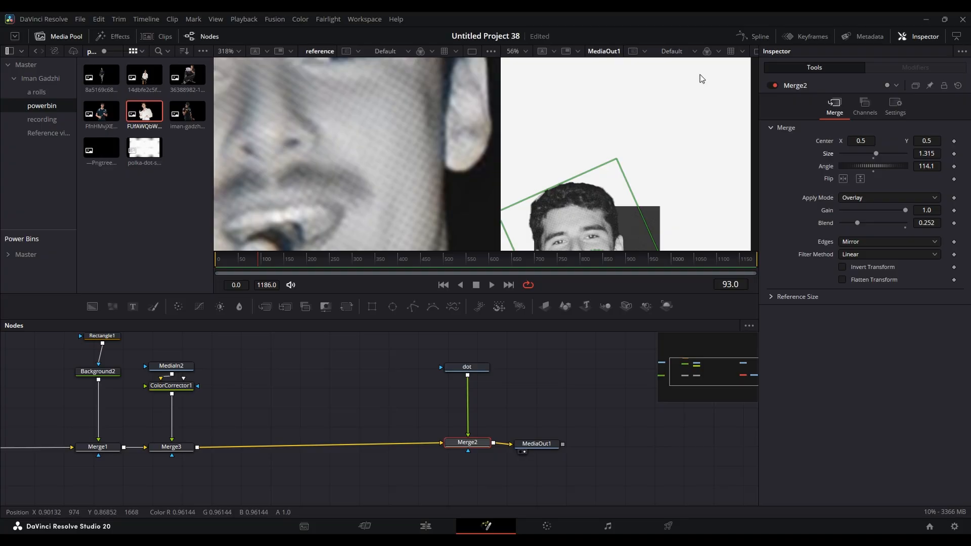
scroll(639, 162, down, 2)
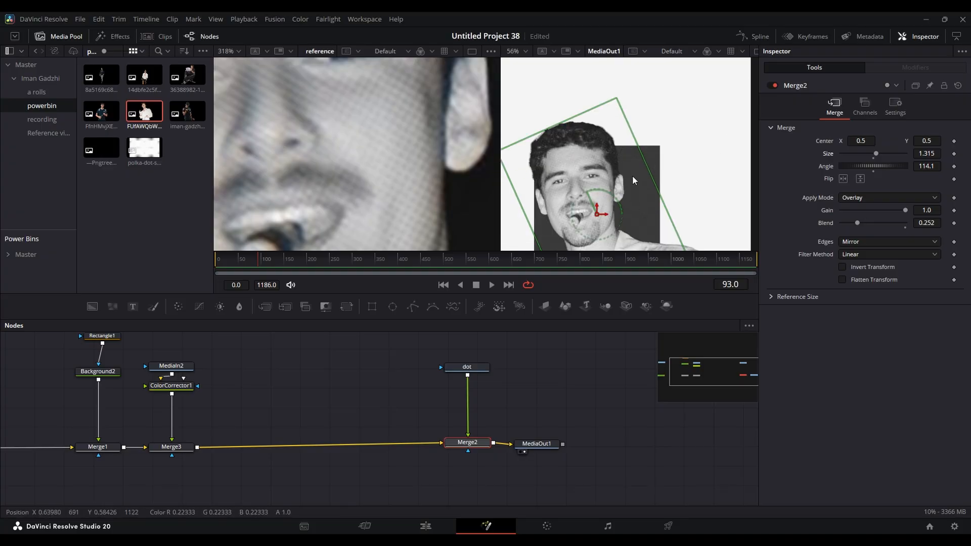
scroll(624, 142, down, 1)
drag(926, 153, 919, 154)
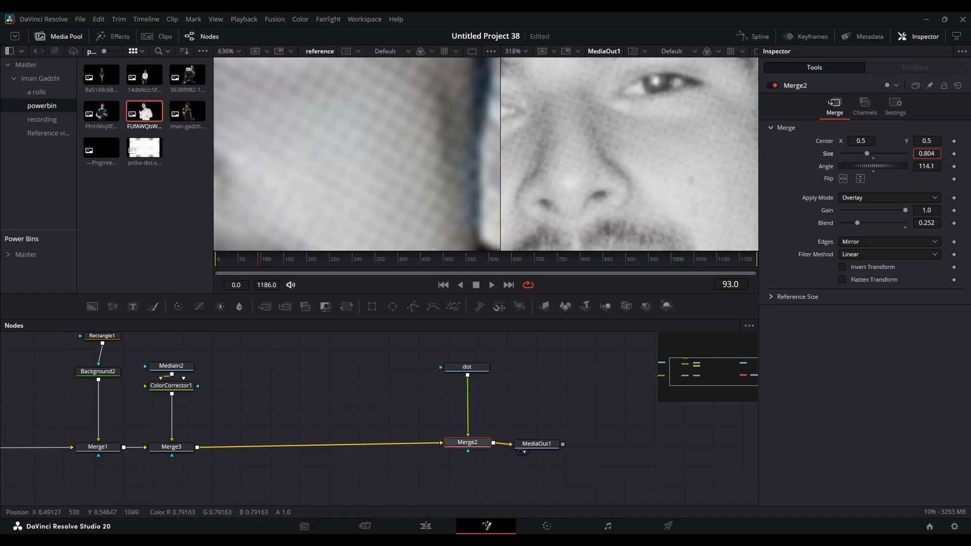
scroll(681, 141, down, 4)
scroll(651, 133, down, 3)
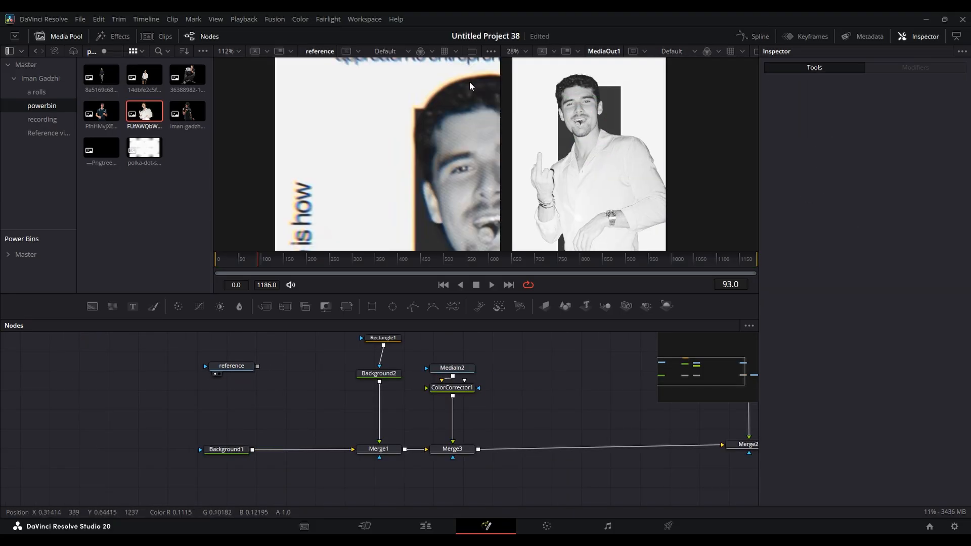
- Compare the face, shirt, hands and dark background shape between the reference and the composition output at matching magnifications
drag(492, 218, 388, 177)
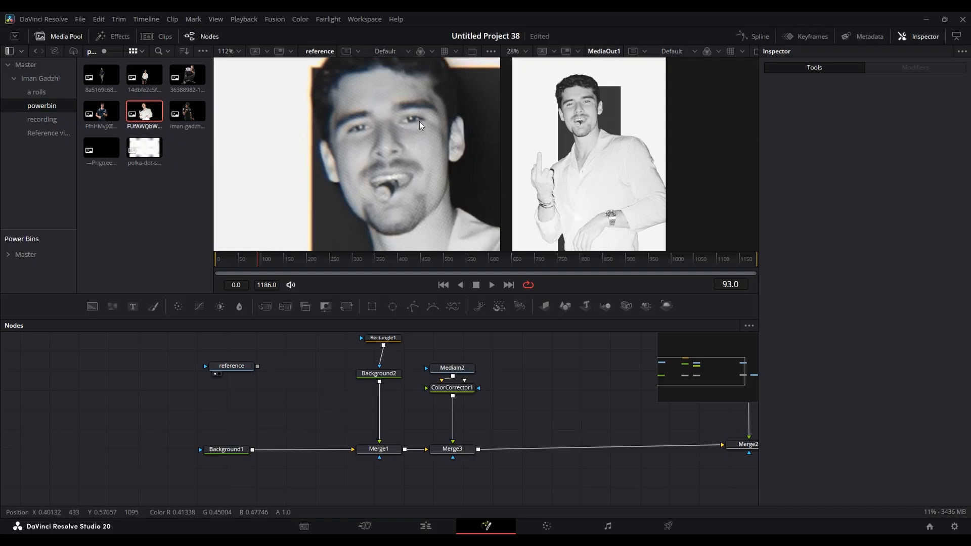
scroll(410, 134, up, 2)
scroll(372, 98, down, 1)
scroll(418, 125, down, 4)
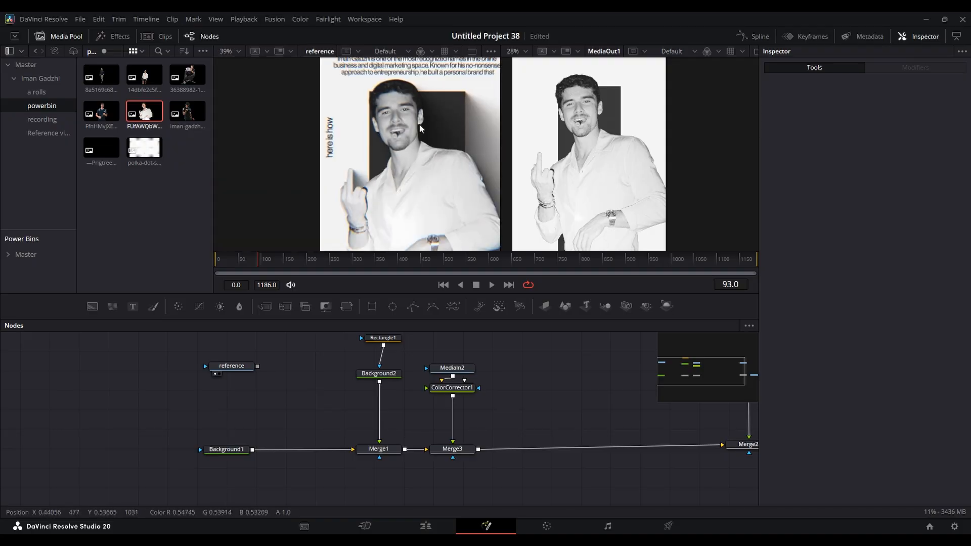
scroll(417, 126, up, 2)
scroll(573, 104, up, 3)
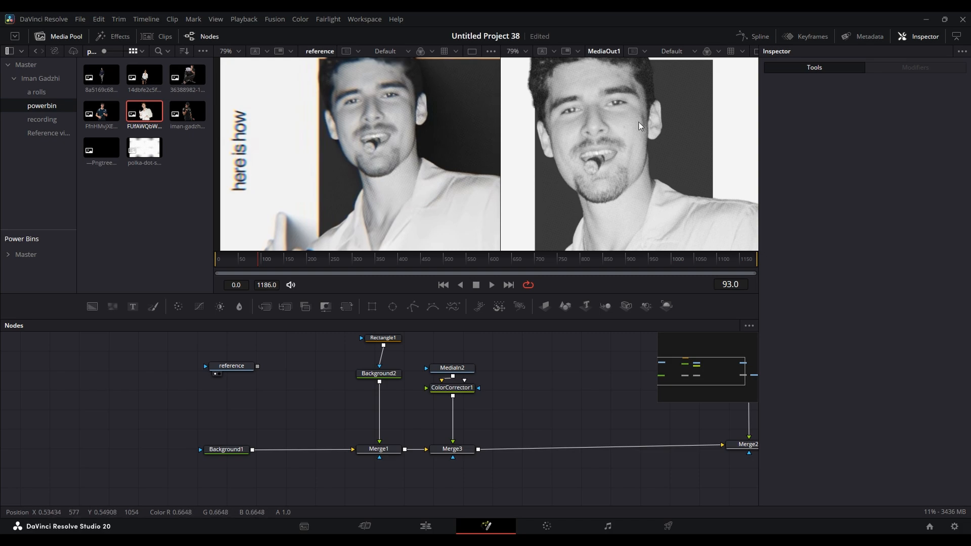
scroll(617, 119, down, 5)
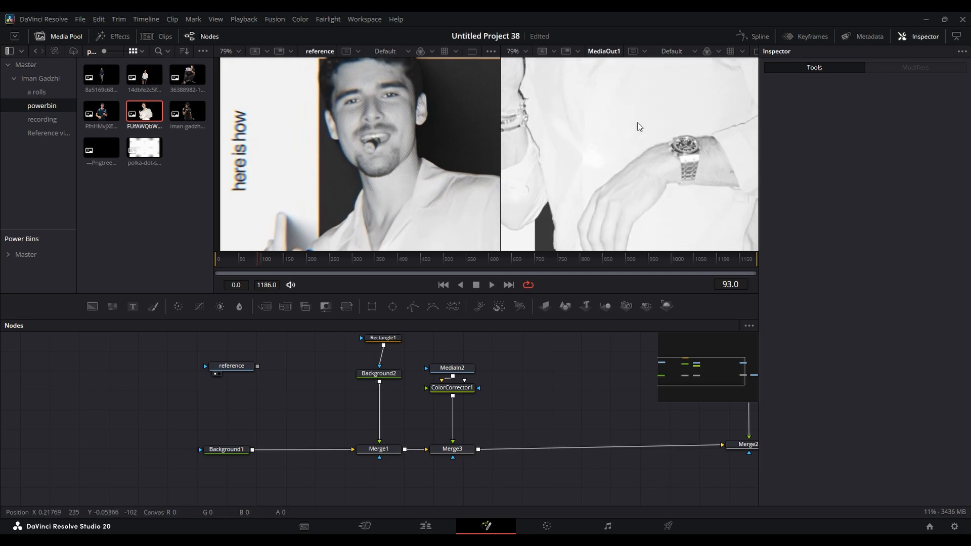
scroll(405, 126, down, 3)
scroll(408, 155, up, 1)
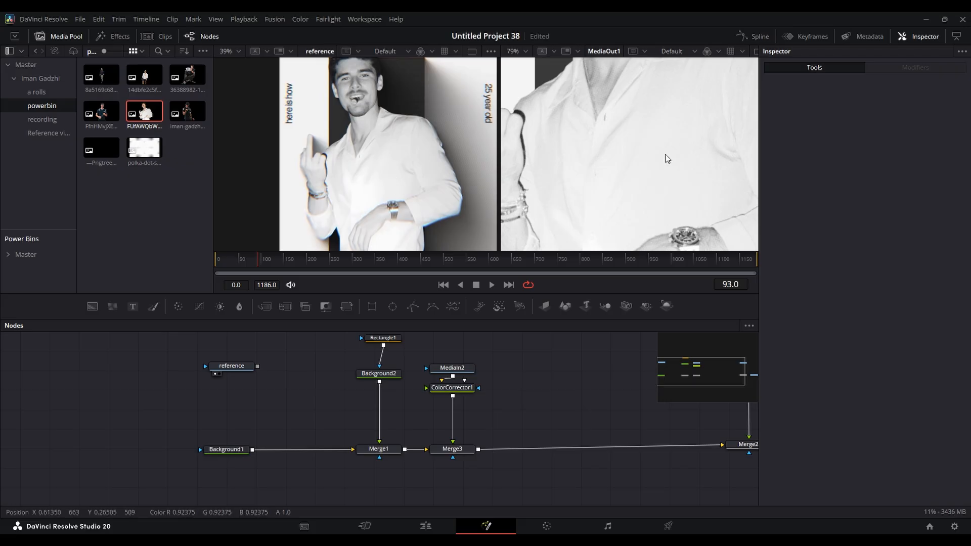
scroll(667, 159, down, 3)
scroll(600, 172, up, 2)
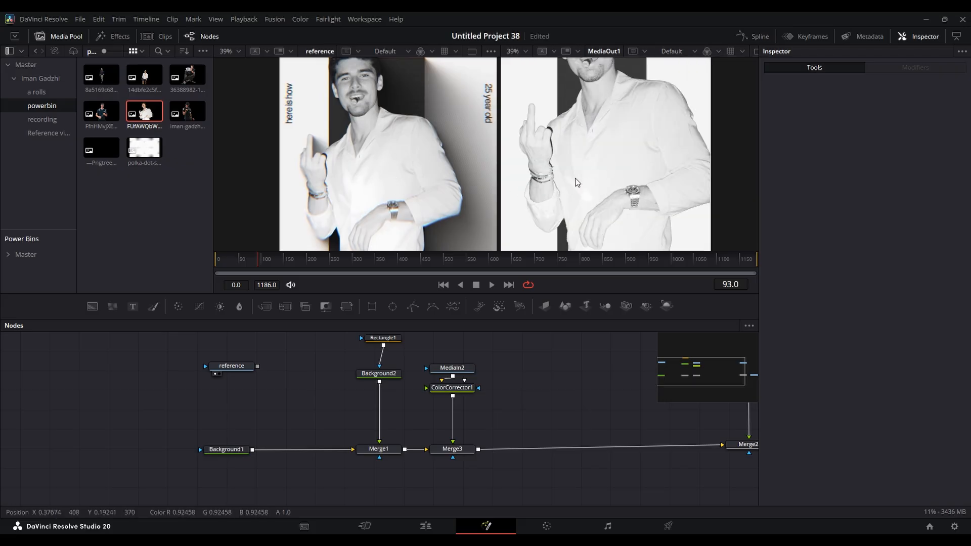
scroll(624, 184, up, 4)
scroll(573, 156, down, 1)
scroll(573, 156, up, 2)
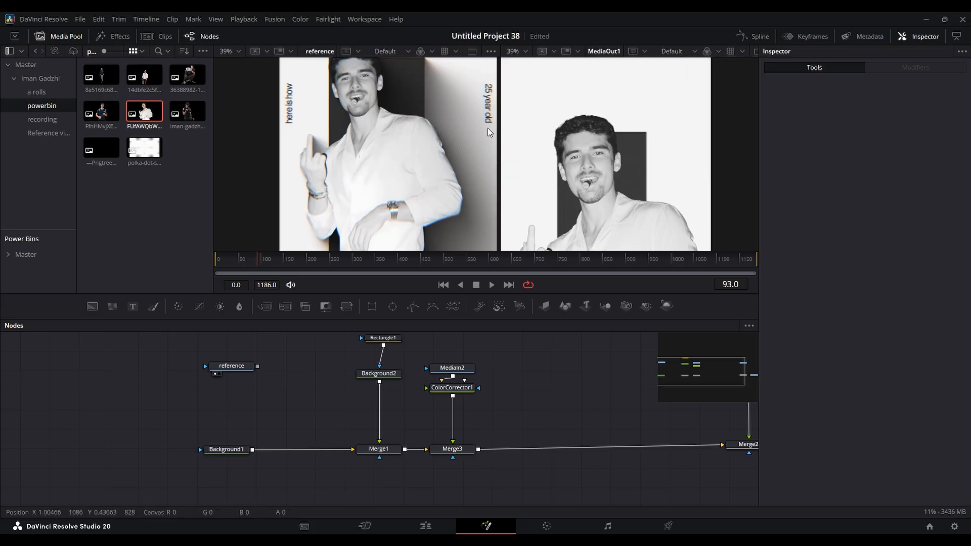
scroll(426, 163, up, 3)
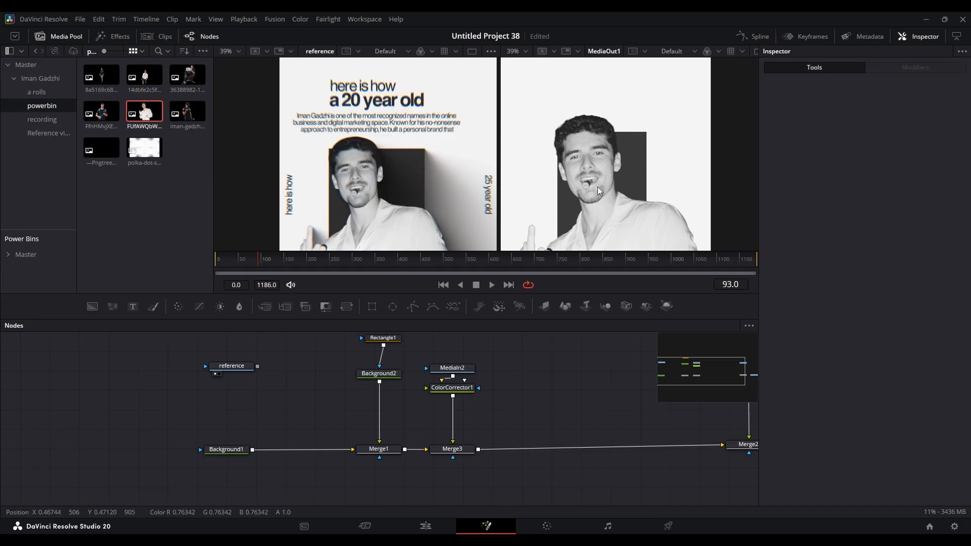
scroll(667, 167, down, 3)
scroll(375, 177, down, 3)
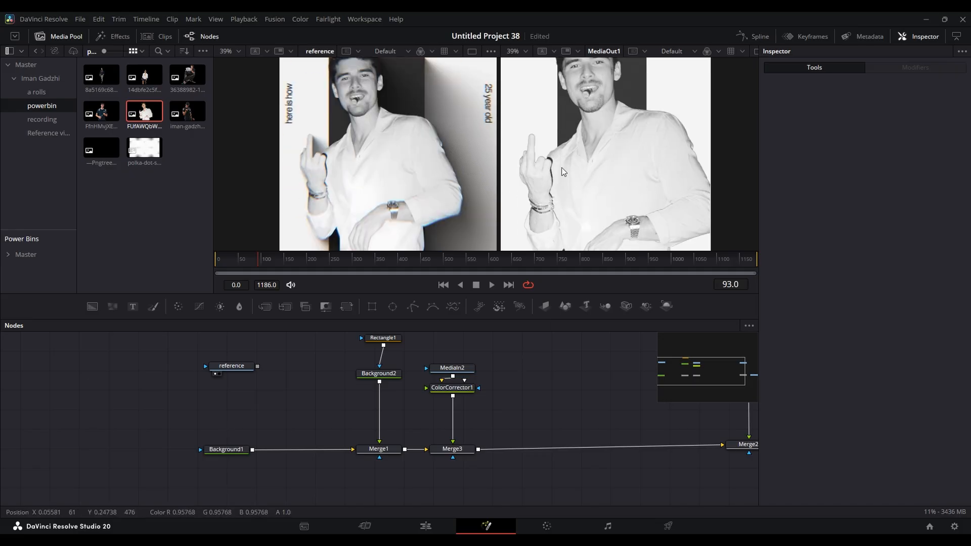
- Add a second Color Corrector between ColorCorrector1 and Merge3 in the photo's branch
click(465, 394)
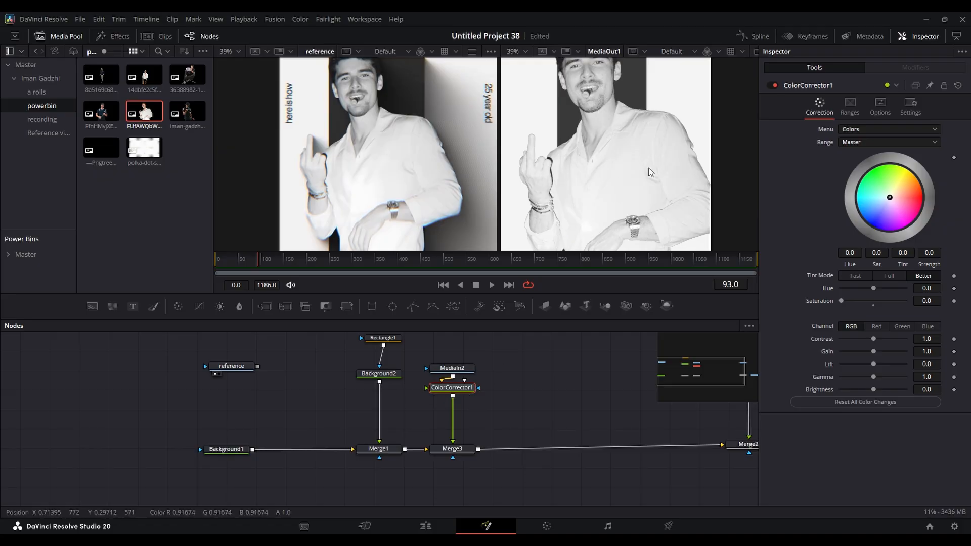
key(shift+space)
key(Return)
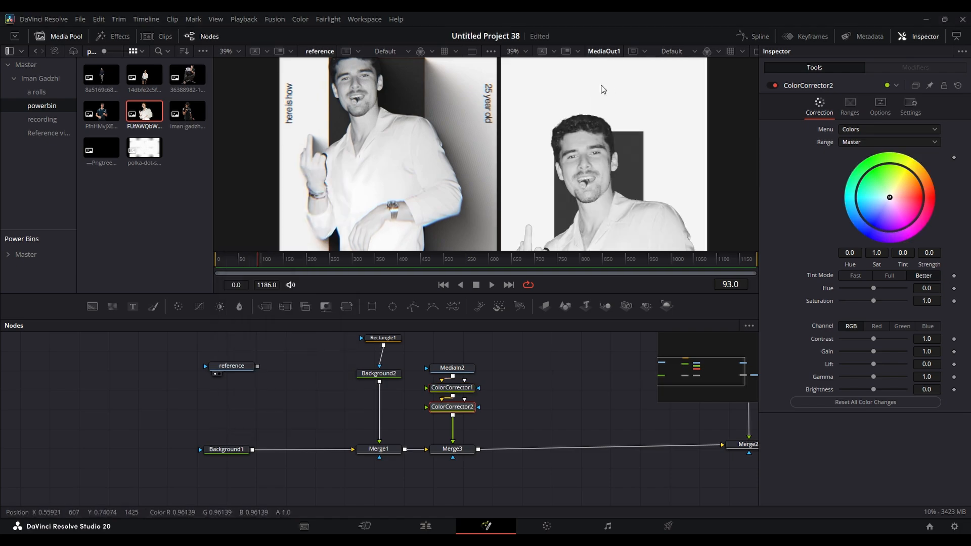
- Set ColorCorrector2's contrast to about 1.063, gain to about 0.906 and gamma to about 0.935 to match the reference face
scroll(399, 129, up, 5)
scroll(606, 153, up, 4)
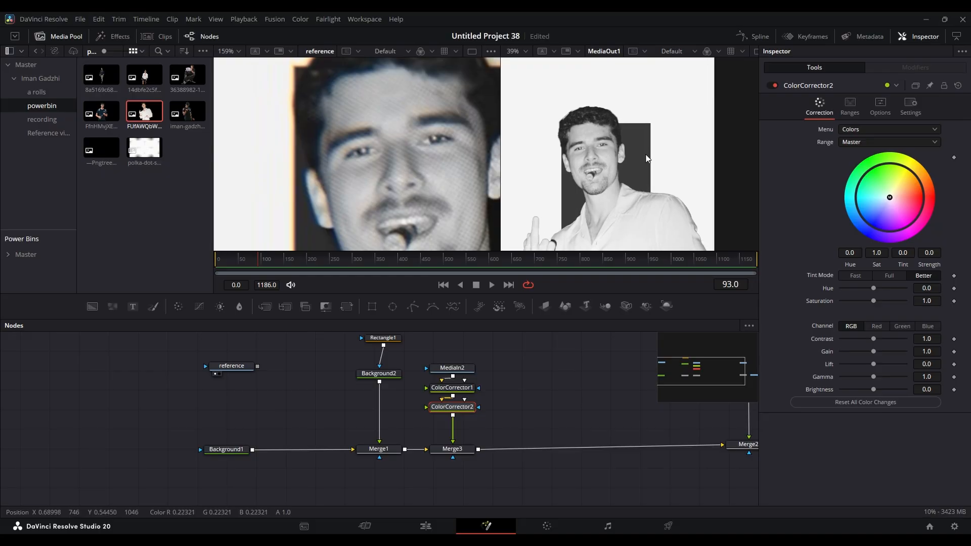
click(924, 338)
text(1.035)
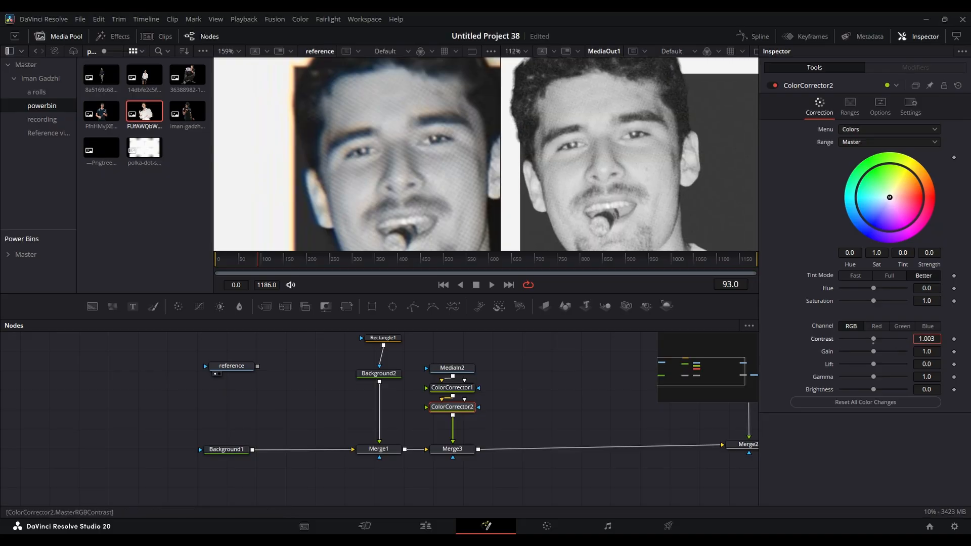
drag(926, 339, 902, 376)
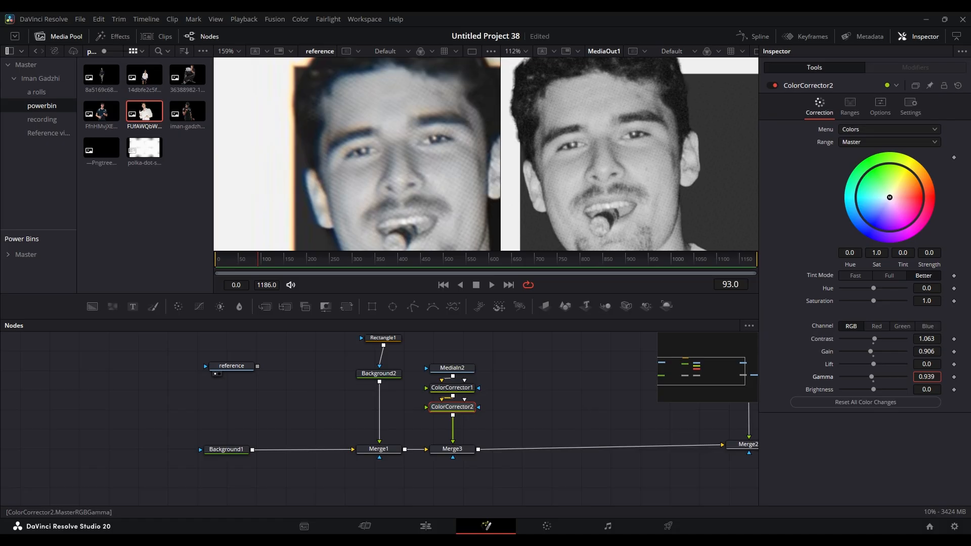
drag(894, 377, 894, 377)
- Examine the reference's face, vertical side text, shirt and shading against the corrected photo in the output
scroll(323, 99, up, 3)
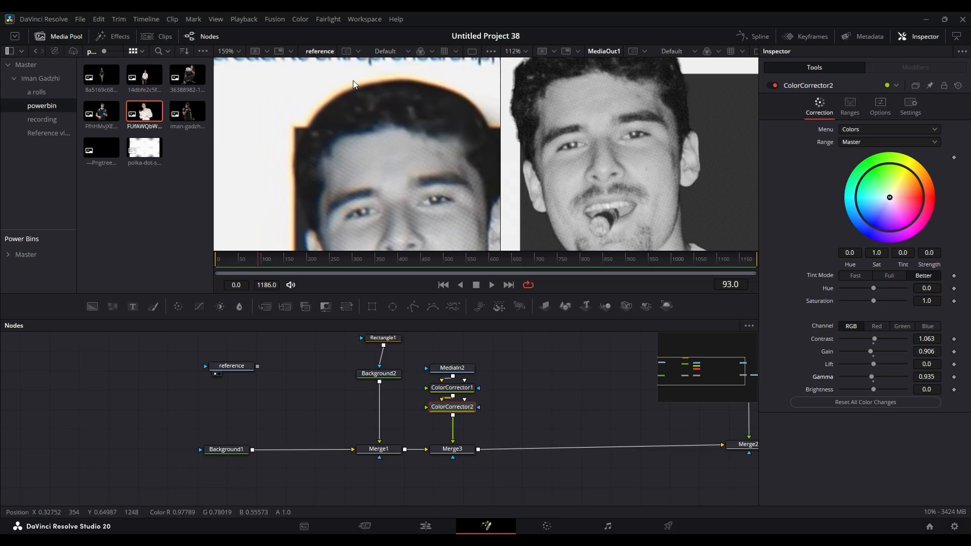
scroll(296, 157, down, 6)
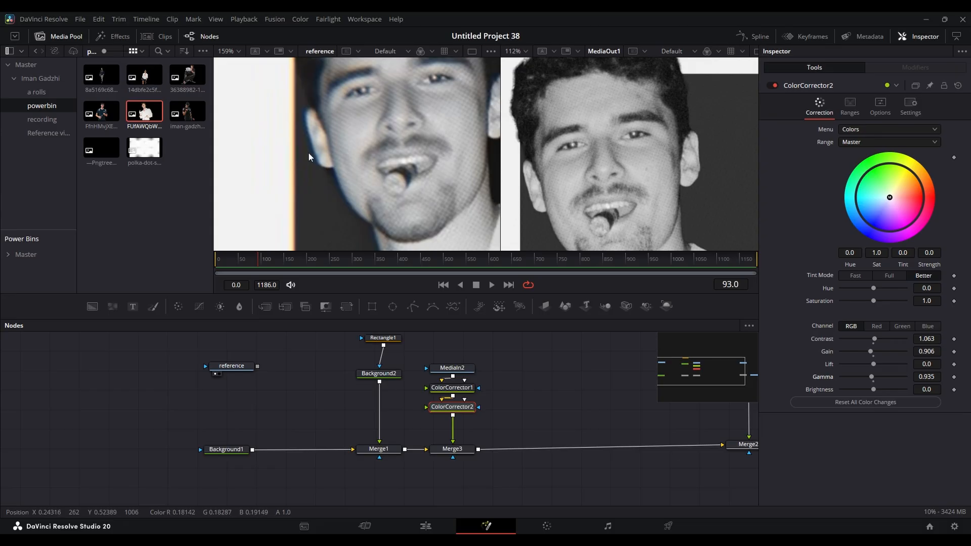
scroll(308, 152, down, 8)
scroll(415, 123, up, 5)
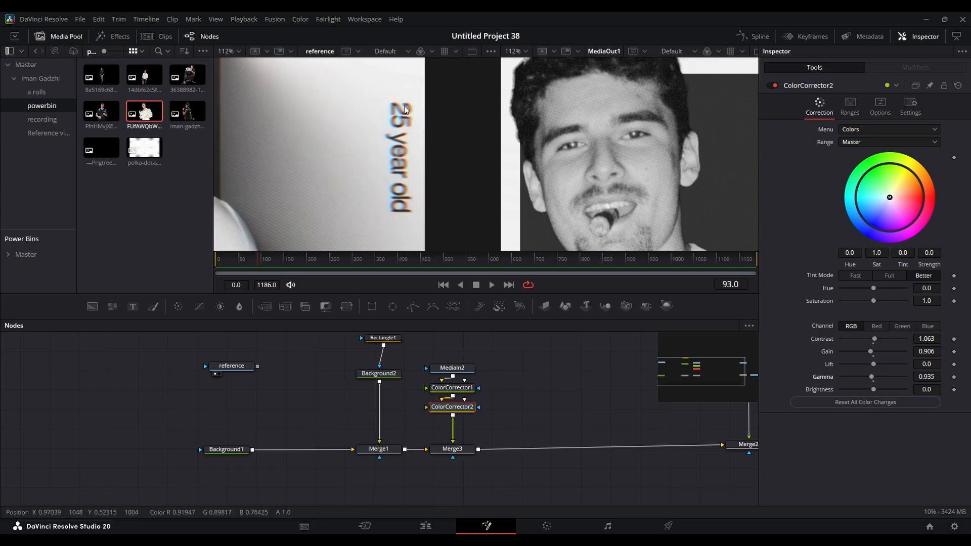
scroll(392, 134, down, 4)
scroll(393, 136, down, 2)
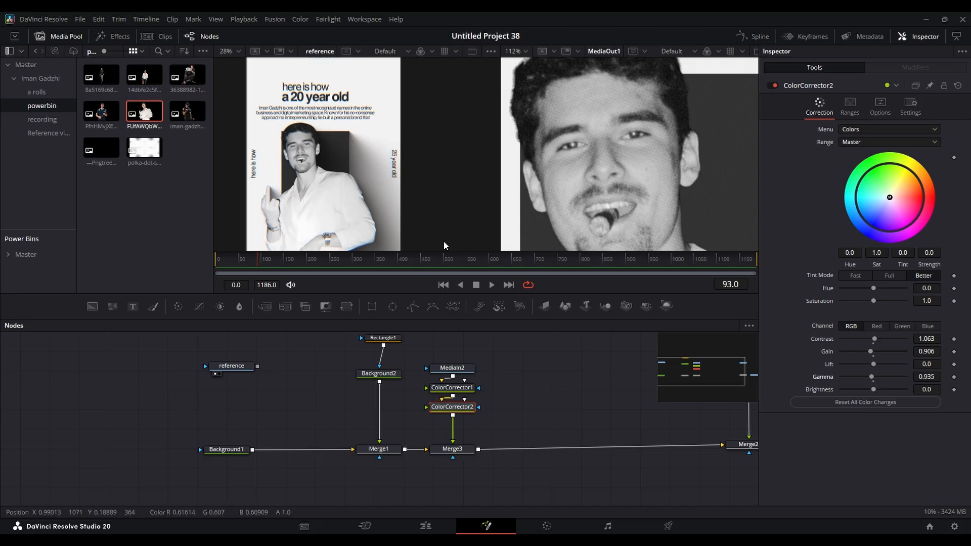
drag(607, 384, 546, 364)
scroll(576, 134, down, 8)
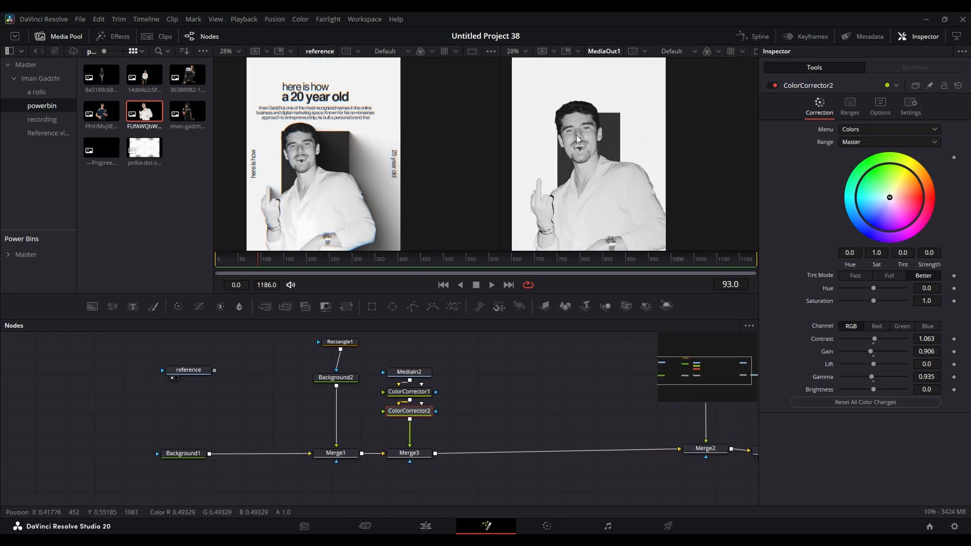
scroll(593, 131, up, 6)
scroll(626, 161, down, 5)
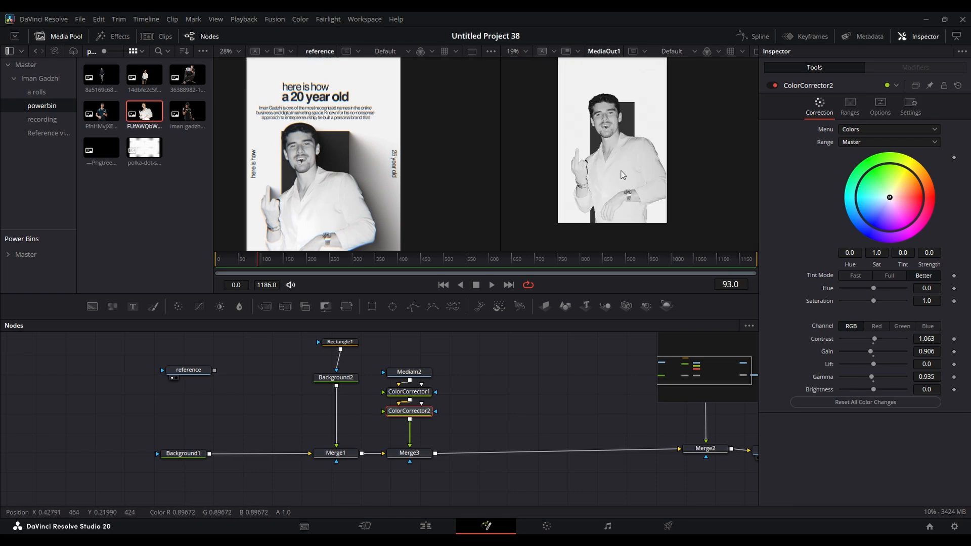
scroll(368, 165, down, 2)
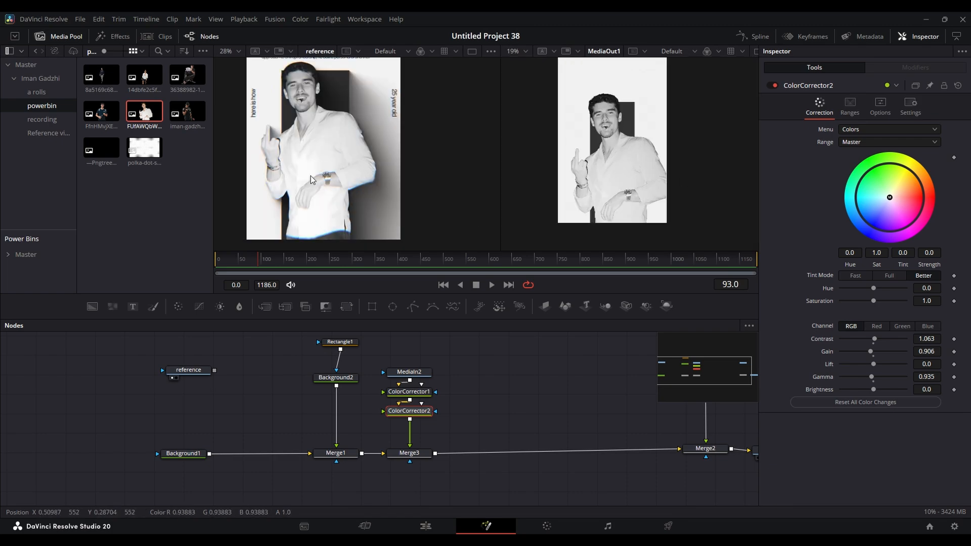
scroll(475, 411, down, 1)
- Move ColorCorrector2 down for more space and attach a Polygon mask to it, discarding the trial Ellipse mask
drag(421, 411, 418, 418)
drag(392, 306, 433, 415)
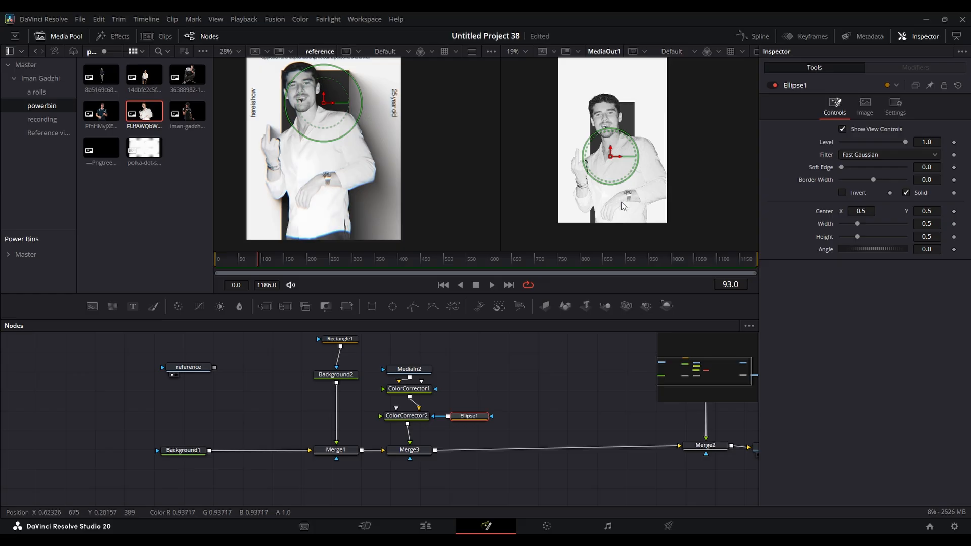
key(Delete)
drag(412, 308, 433, 416)
drag(494, 377, 495, 366)
- Draw the polygon mask around the man's head in the output and set its soft edge to about 0.0331
scroll(607, 123, up, 6)
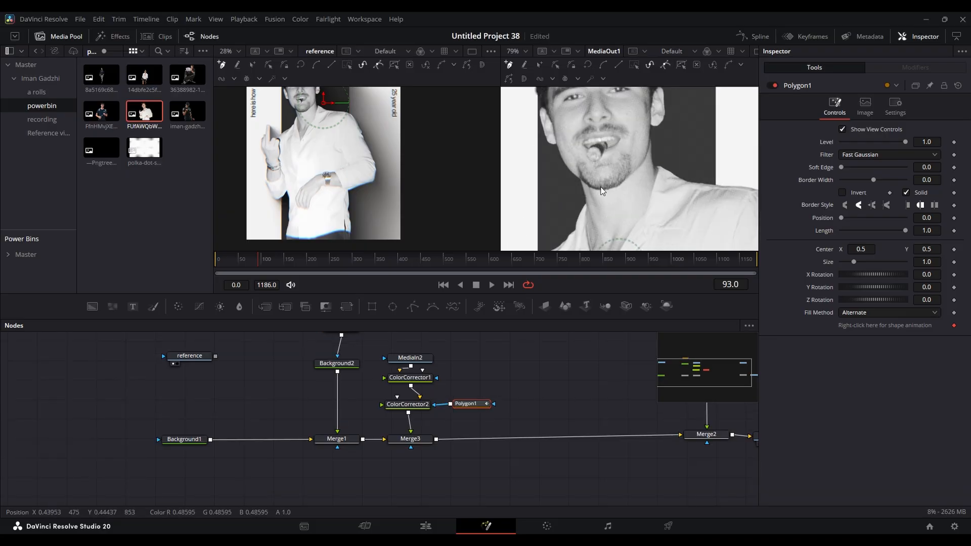
click(591, 191)
click(574, 183)
click(562, 166)
click(557, 151)
click(547, 146)
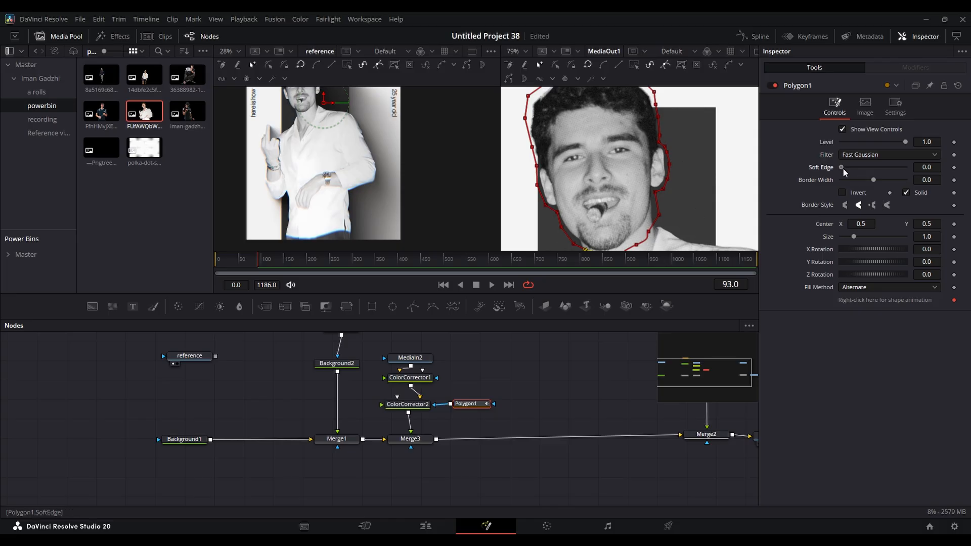
drag(842, 169, 854, 169)
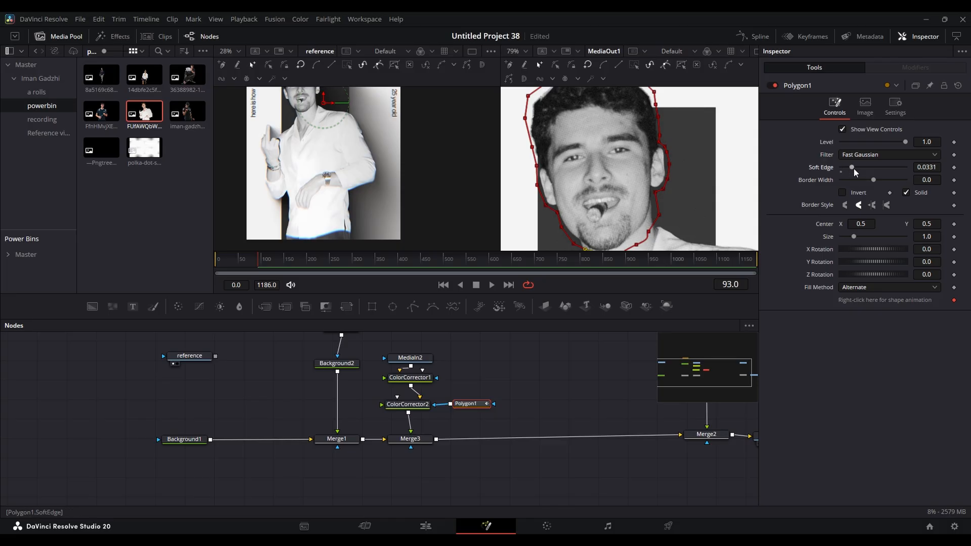
click(589, 378)
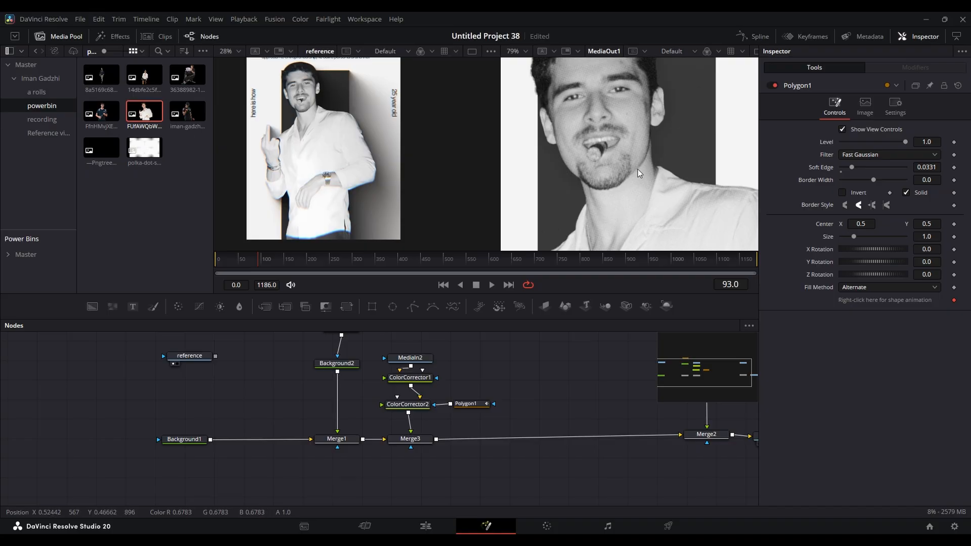
scroll(622, 213, down, 4)
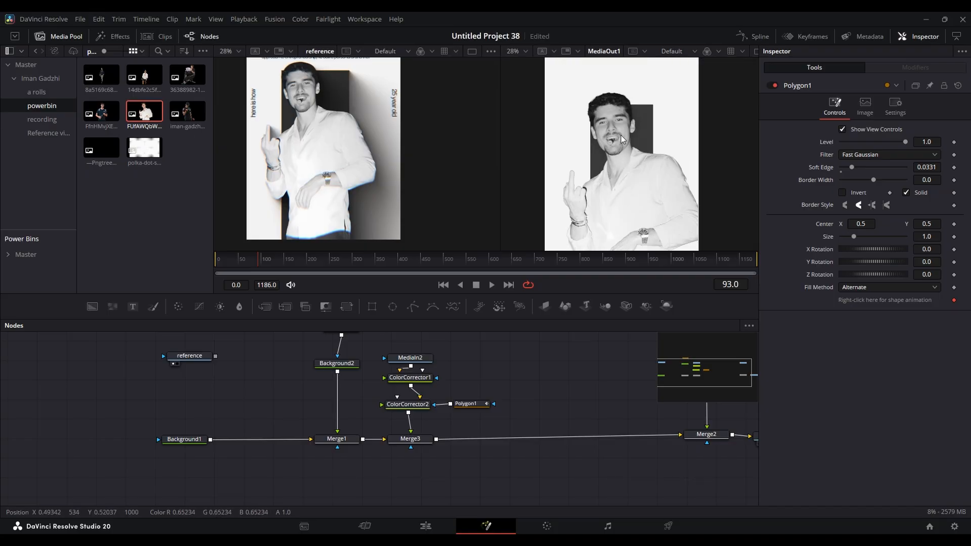
scroll(620, 147, up, 1)
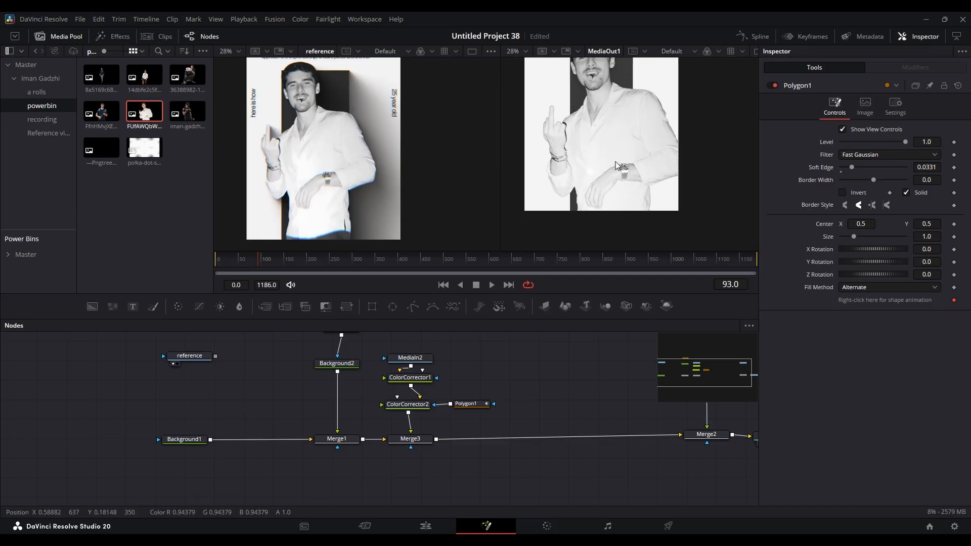
scroll(300, 89, up, 4)
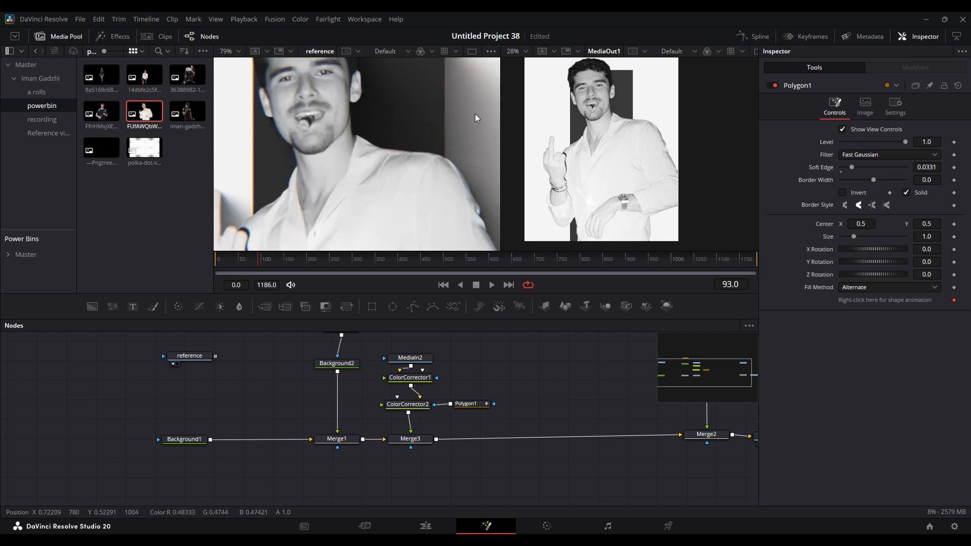
- Make room before the dot's merge and add the barcode image there through a new merge, with size 0.057 and center Y 0.927
scroll(626, 137, down, 2)
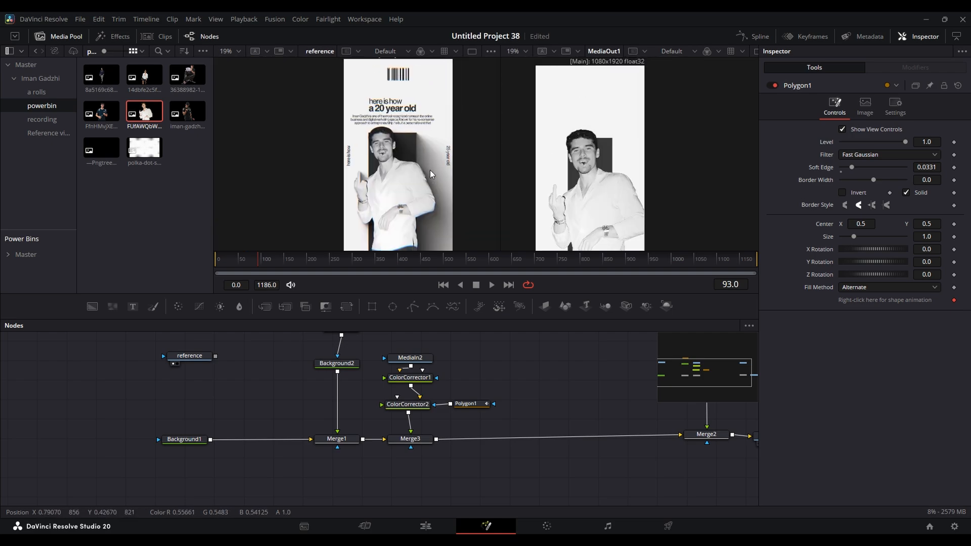
scroll(409, 94, up, 1)
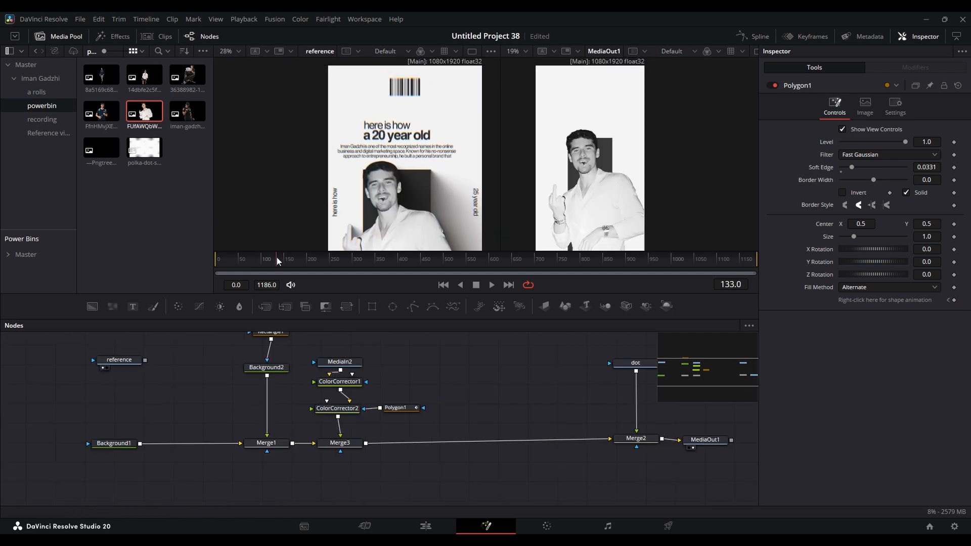
drag(278, 260, 360, 260)
scroll(402, 181, down, 1)
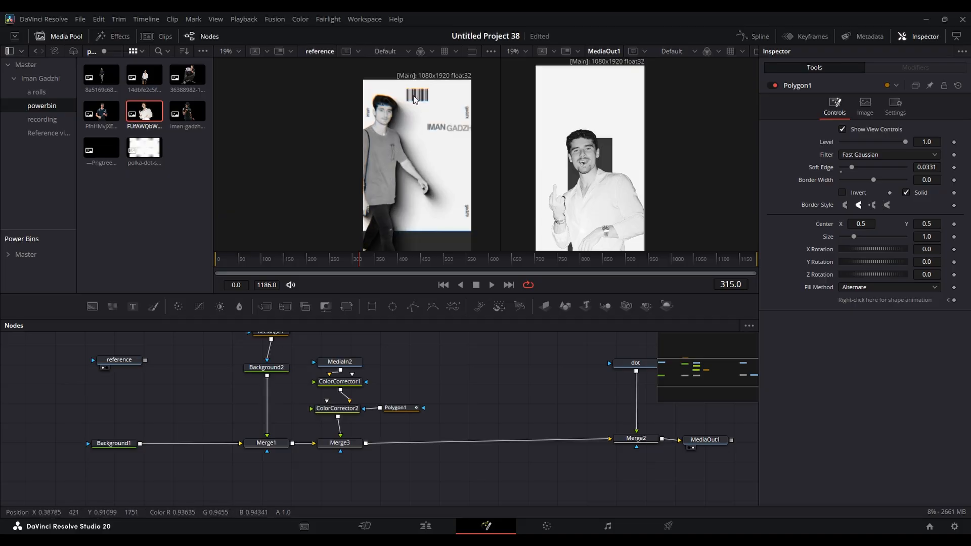
drag(378, 263, 445, 265)
drag(269, 262, 472, 263)
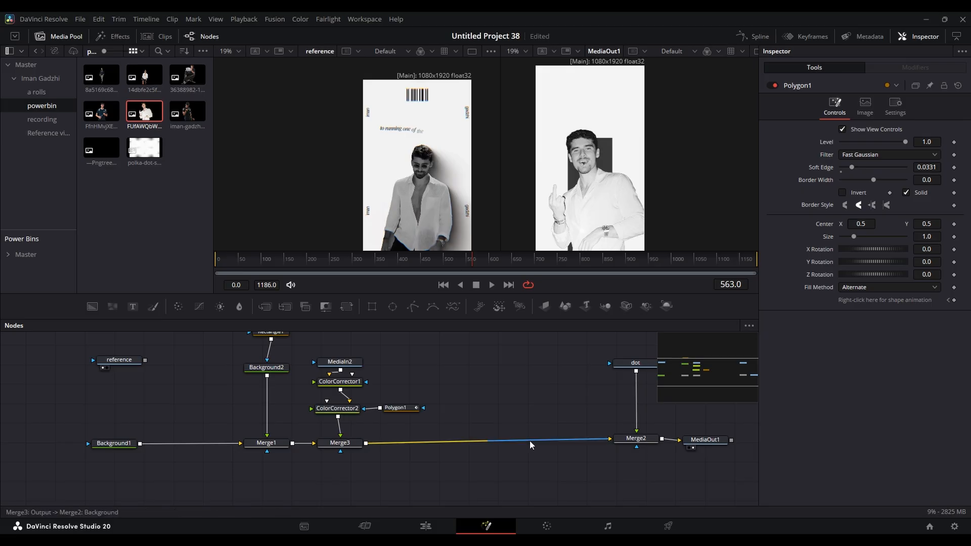
drag(574, 438, 429, 441)
drag(567, 446, 662, 446)
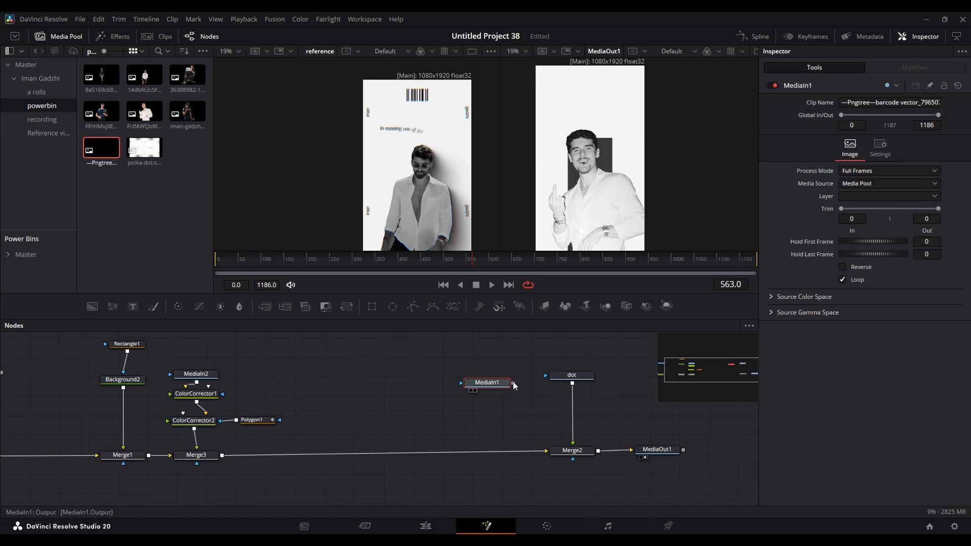
drag(512, 381, 223, 456)
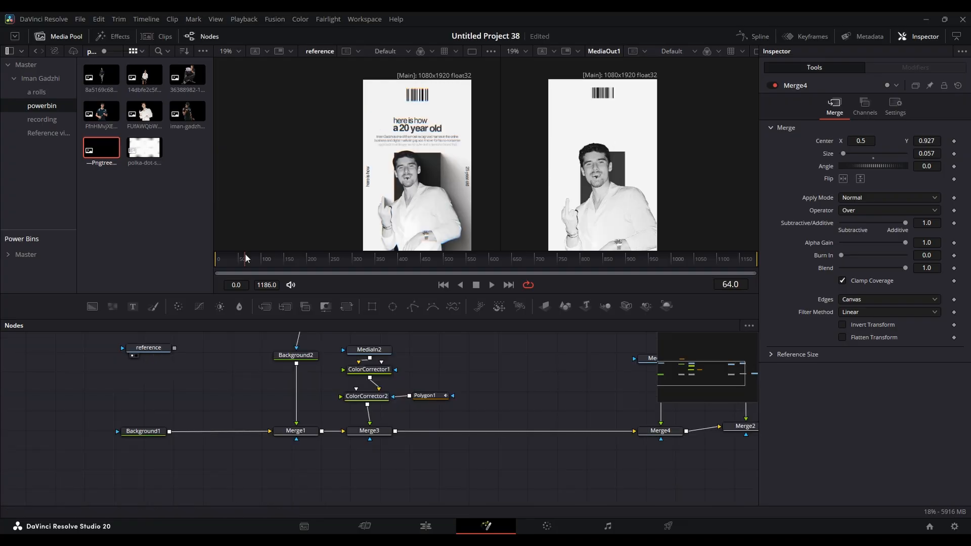
scroll(408, 129, up, 2)
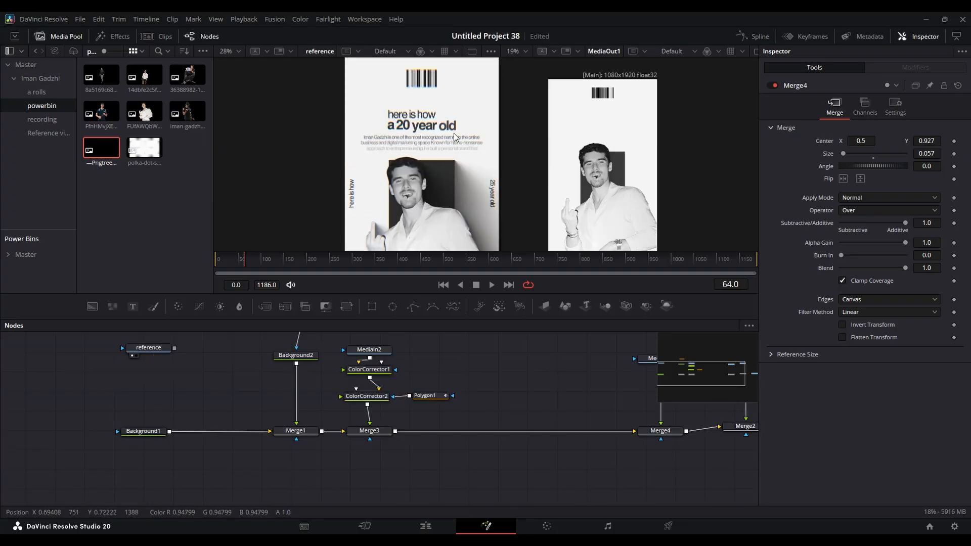
- Add a Text node reading "here is how" and merge it over the composite after Merge3
drag(435, 395, 400, 340)
drag(481, 362, 429, 361)
scroll(555, 142, down, 6)
scroll(554, 145, up, 6)
drag(109, 309, 343, 431)
text(here is how)
drag(453, 376, 385, 472)
- Duplicate the "here is how" text node and discard the trial merge of the copy
key(ctrl+c)
click(460, 391)
key(ctrl+v)
drag(479, 403, 472, 459)
key(ctrl+z)
key(Delete)
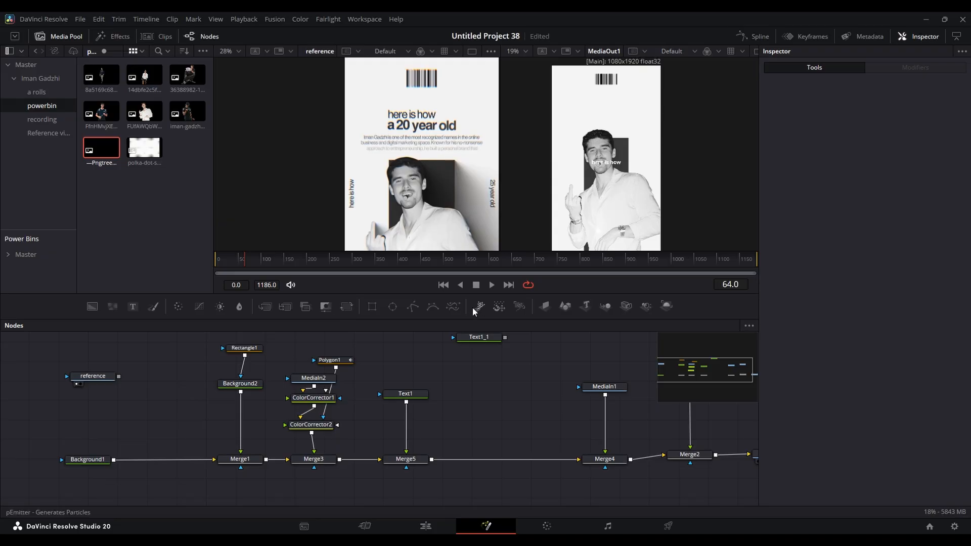
- Replace the text's Merge5 with a MultiMerge node and connect both text nodes to it
drag(276, 307, 471, 460)
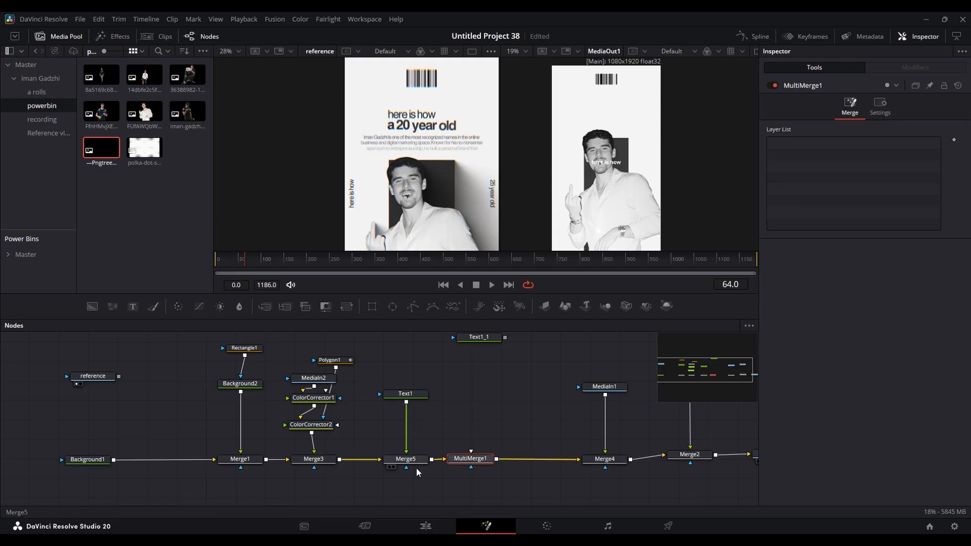
click(420, 461)
key(Delete)
drag(431, 394, 401, 458)
drag(479, 337, 429, 455)
- Change the second text to "a 20 year old" and connect another duplicate of the first text to MultiMerge1
click(468, 379)
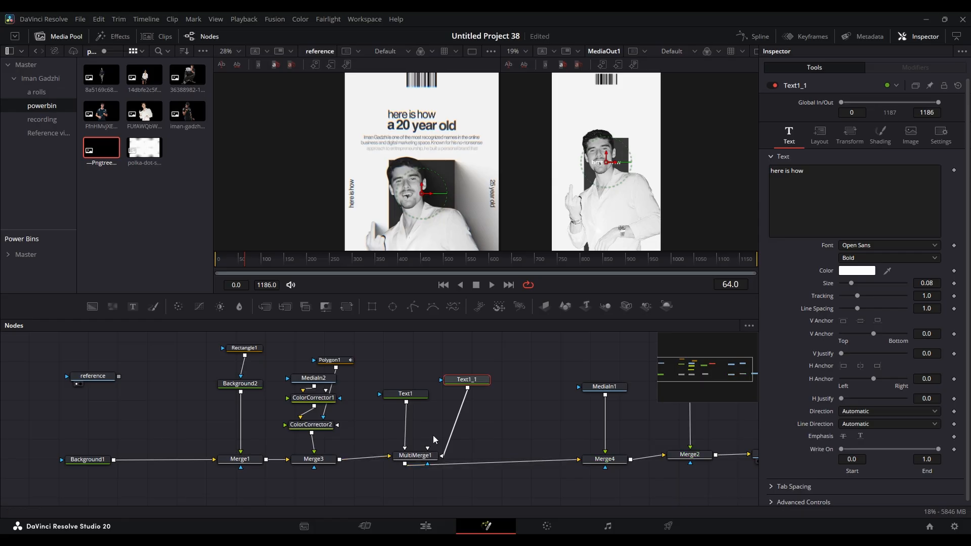
drag(474, 380, 446, 351)
click(405, 394)
click(479, 344)
key(ctrl+v)
drag(523, 377, 419, 458)
- Replace the third text with the reference's paragraph, from "Iman Gadzhi is one of the most recognized name in the online business" to "brand that"
click(828, 198)
key(ctrl+a)
text(Iman Gadzhi is one of the most recognized name in the online business and digital marketing space. Known for his no-nonsense approach to entrepreneurship, he build)
scroll(470, 137, up, 5)
scroll(344, 101, down, 3)
- Colour the text dark grey to match the reference and position the paragraph at center Y 0.729
click(405, 398)
click(857, 270)
click(597, 361)
click(496, 378)
click(819, 136)
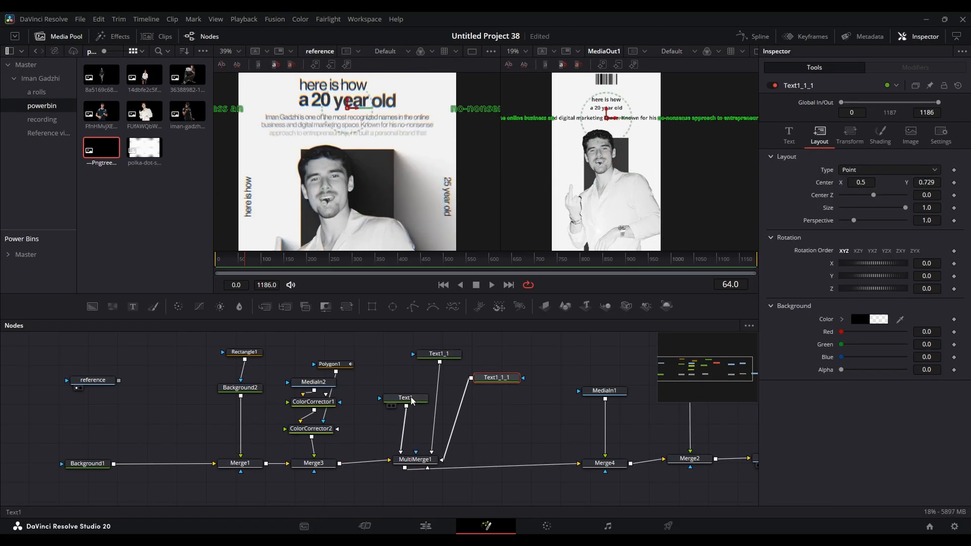
- Set the "here is how" heading to a lighter weight of the Poppins font and enlarge it
click(411, 400)
click(890, 246)
scroll(602, 101, up, 5)
click(458, 354)
click(406, 398)
click(865, 257)
scroll(358, 128, down, 3)
mouse_move(927, 284)
mouse_down()
mouse_move(918, 283)
mouse_move(930, 283)
mouse_up()
key(ctrl+f)
key(ctrl+f)
- Set the "a 20 year old" heading to Poppins Bold, shift it horizontally and enlarge it to match the reference
click(439, 354)
click(890, 246)
click(819, 136)
drag(858, 182, 863, 183)
click(789, 136)
drag(926, 283, 930, 285)
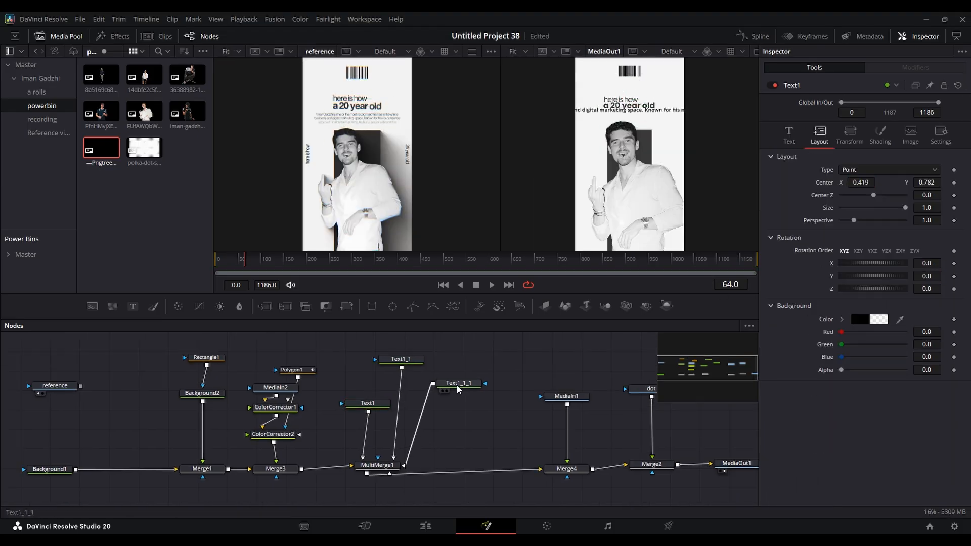
- Change the paragraph's layout type to Text Box and resize the box to about 0.798 wide and 0.128 high
click(457, 384)
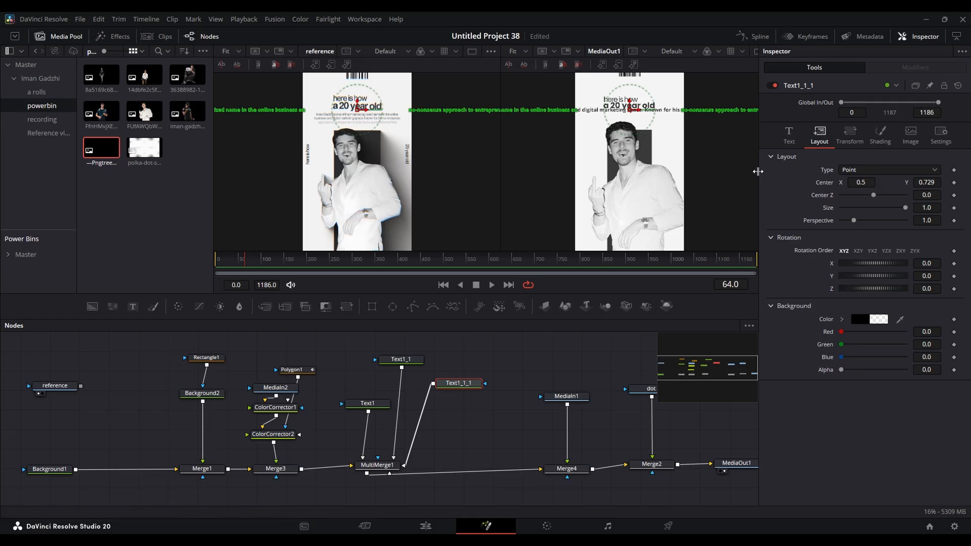
scroll(431, 125, up, 3)
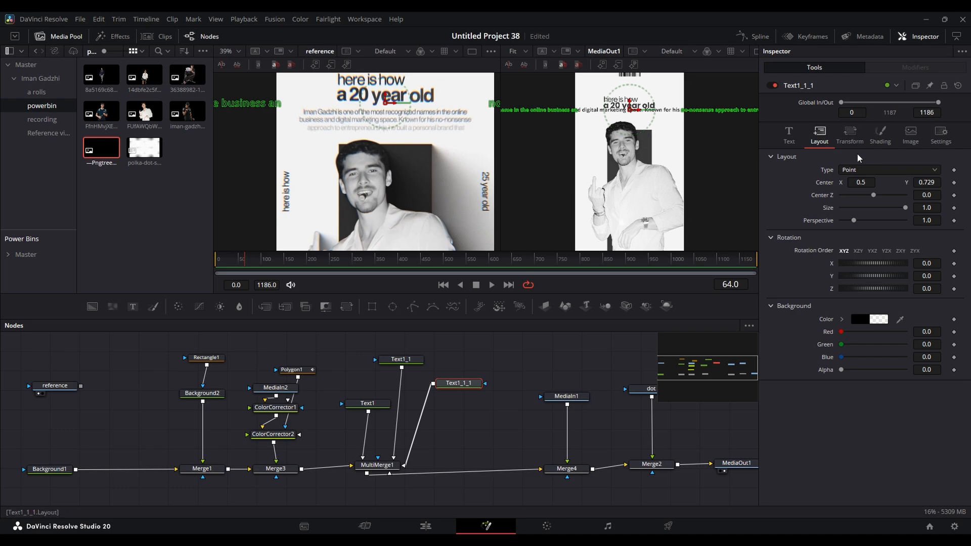
click(870, 171)
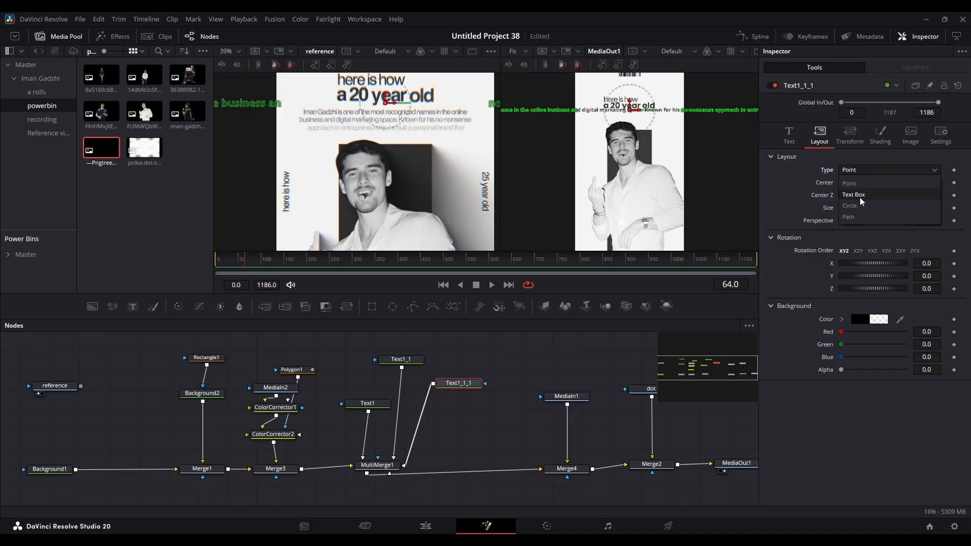
click(861, 201)
drag(657, 121, 674, 123)
drag(675, 158, 656, 129)
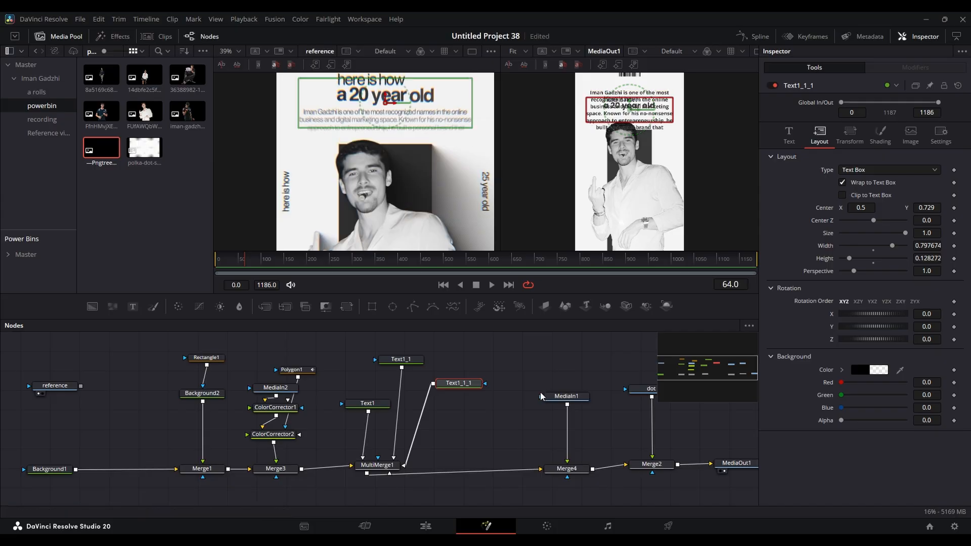
- Set the paragraph's text size to 0.0408 and its center Y to 0.697
click(788, 134)
drag(931, 283, 893, 283)
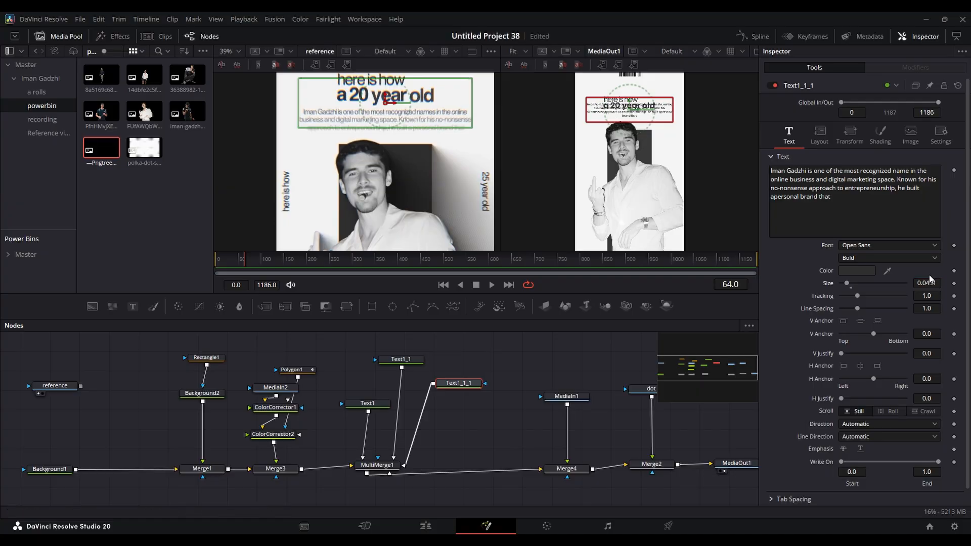
click(819, 133)
drag(916, 208, 905, 209)
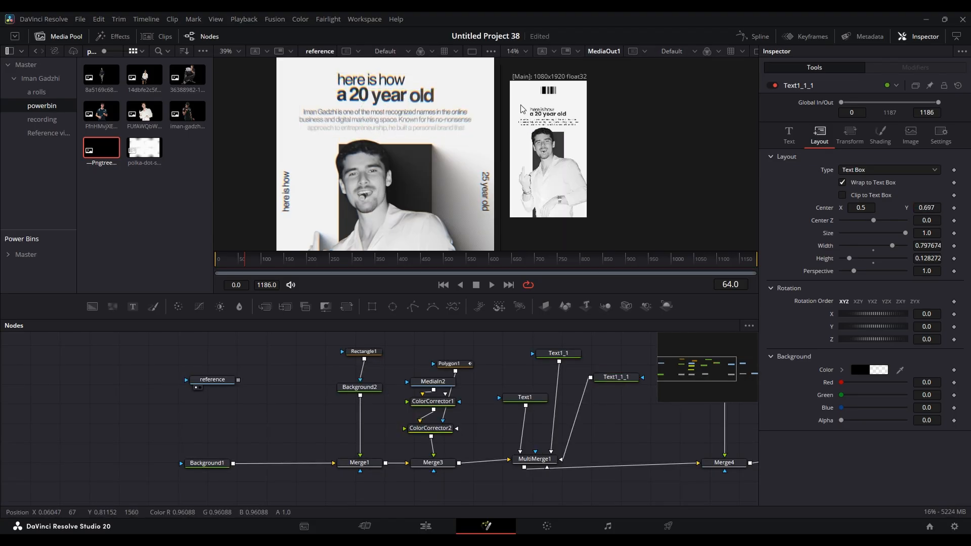
- Compare the output with the reference and move the Rectangle1, Background2 and Merge1 nodes further from the photo's nodes
scroll(466, 158, down, 2)
scroll(583, 147, up, 3)
drag(570, 179, 705, 159)
drag(493, 443, 530, 453)
drag(410, 484, 340, 489)
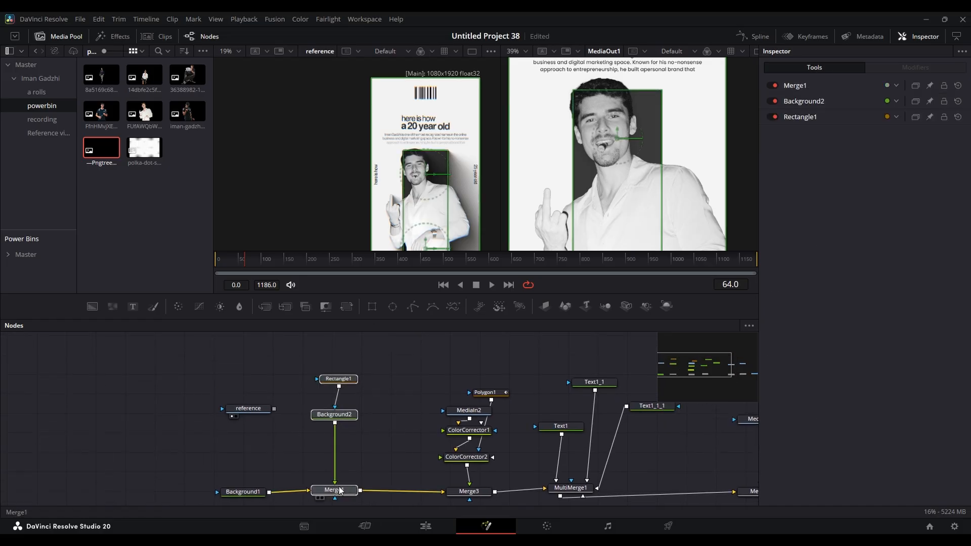
- Add a Real Shadow node directly after Background2
click(342, 416)
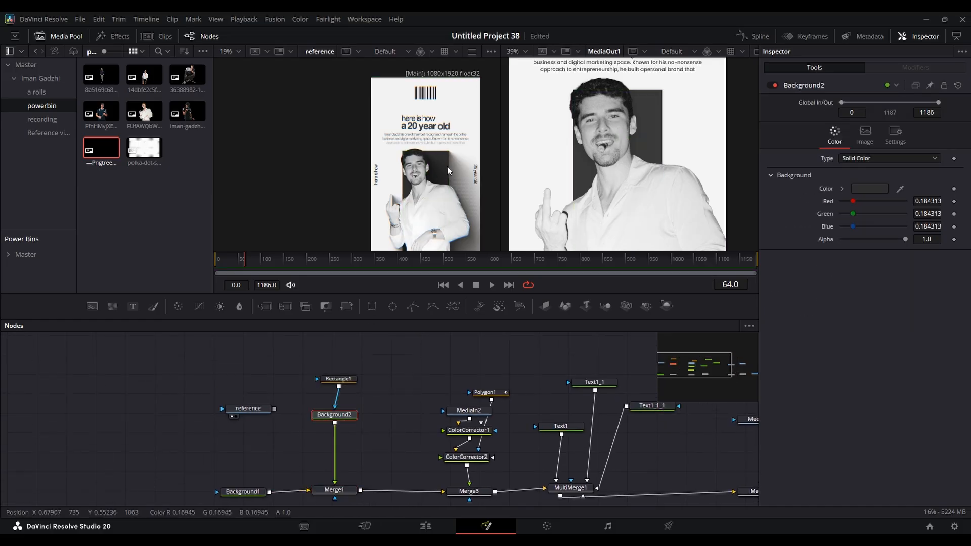
key(shift+space)
text(colo)
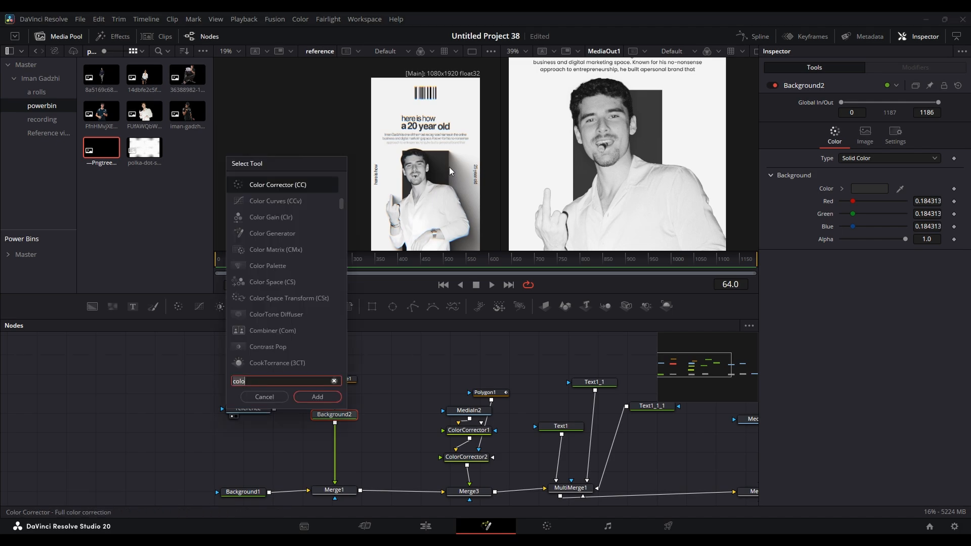
key(BackSpace)
key(BackSpace)
key(BackSpace)
key(BackSpace)
text(rea)
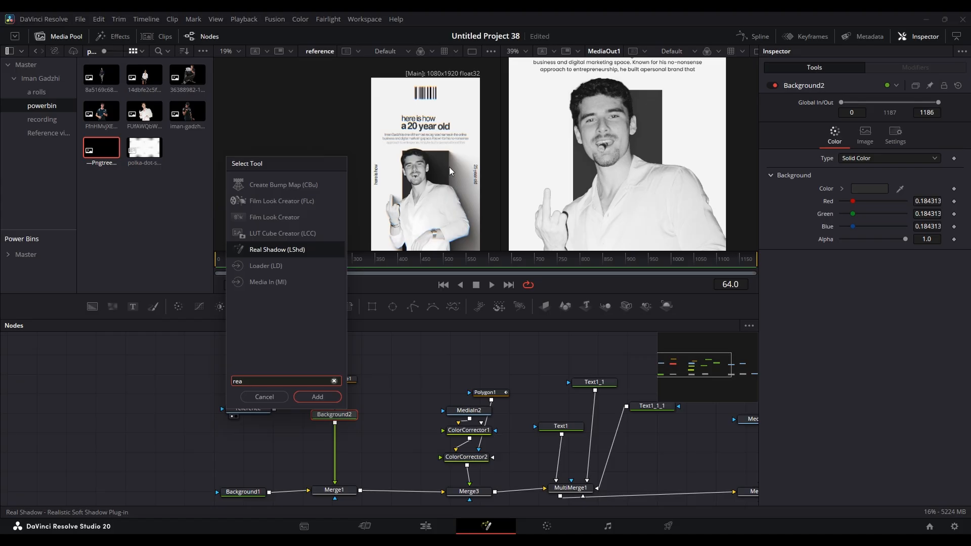
key(Return)
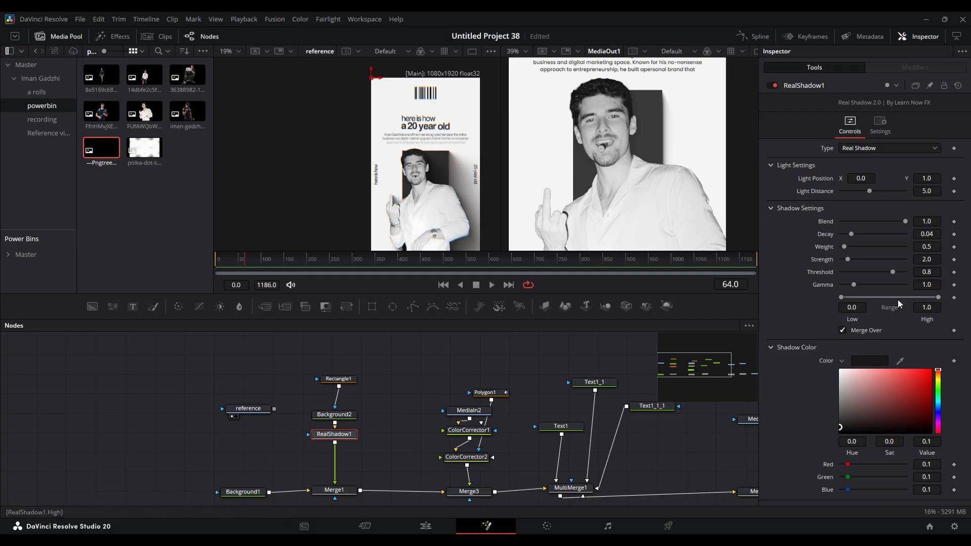
- Set the rectangle's Real Shadow decay to 0.0118, weight 0.42 and gamma 1.886, and its Drop Shadow angle to 17, distance 0.0126 and blur 0.591
mouse_move(928, 234)
mouse_down()
mouse_move(912, 234)
mouse_move(922, 248)
mouse_up()
drag(906, 283, 910, 283)
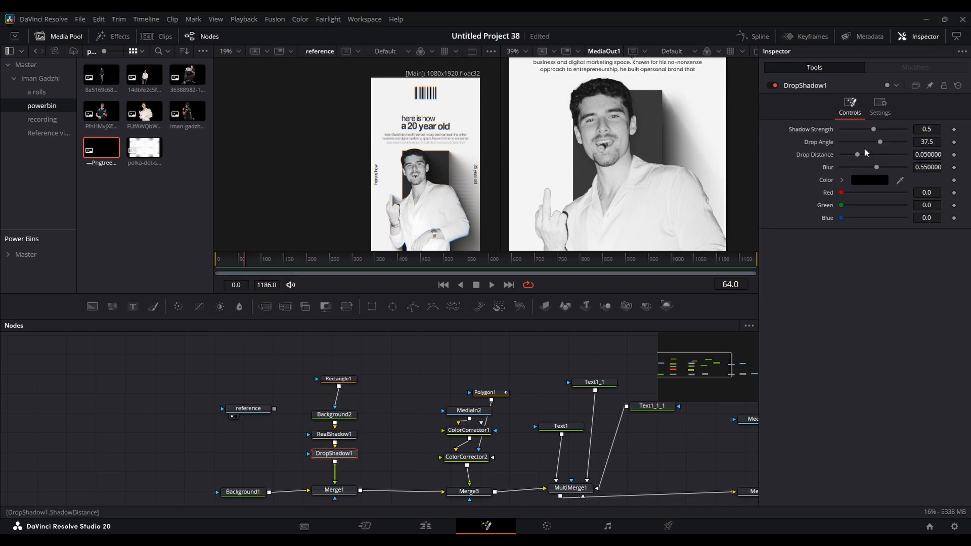
mouse_move(864, 144)
mouse_down()
mouse_move(898, 143)
mouse_move(877, 143)
mouse_up()
mouse_move(852, 155)
mouse_down()
mouse_move(837, 157)
mouse_move(845, 157)
mouse_up()
drag(876, 167, 894, 177)
- Move MediaIn2 up for space and insert copies of the Real Shadow and Drop Shadow nodes between it and ColorCorrector1
drag(379, 468, 324, 433)
drag(507, 466, 445, 385)
drag(466, 457, 465, 409)
drag(468, 363, 453, 334)
click(504, 415)
key(ctrl+v)
scroll(485, 384, up, 1)
key(ctrl+v)
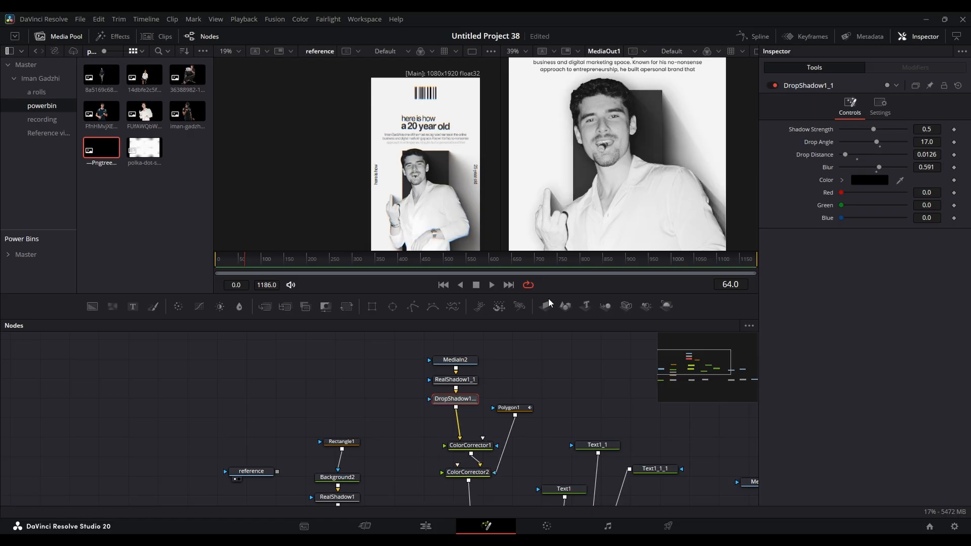
- Set the photo's Drop Shadow angle to 29, distance to 0 and blur to 0.315, and move RealShadow1's light inward from the frame corner
scroll(656, 144, down, 3)
drag(879, 167, 879, 142)
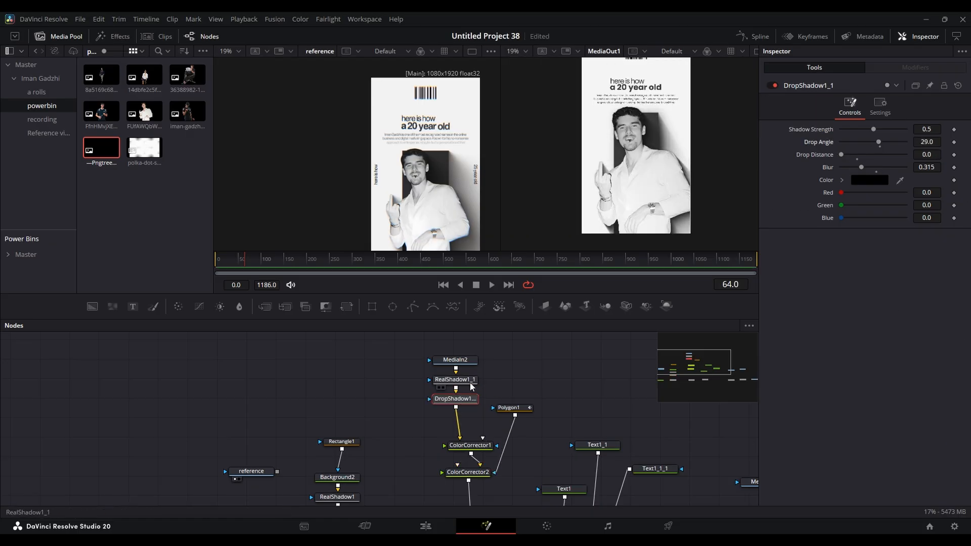
click(456, 380)
drag(580, 101, 621, 144)
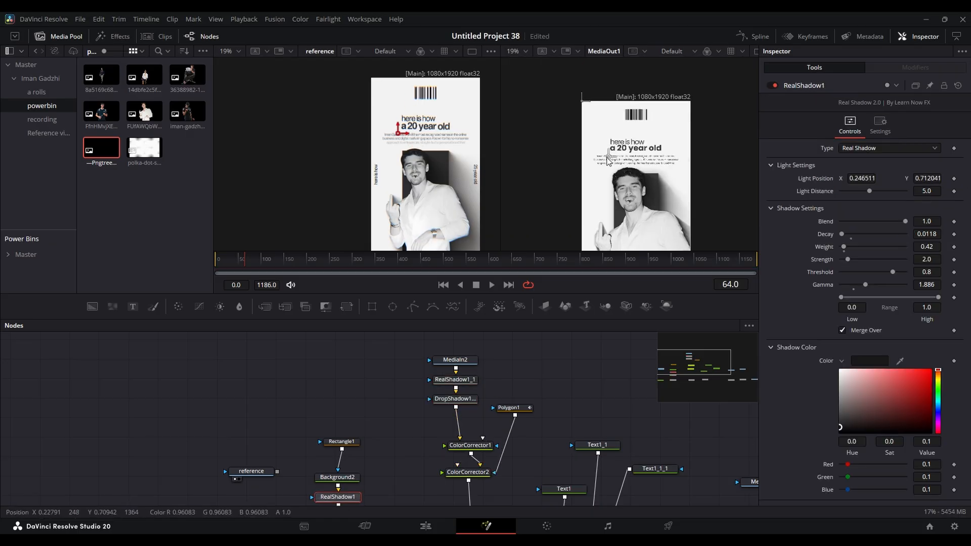
- Set the photo's Real Shadow decay to 0.0146, weight to 0.31, strength to 0.84 and light position to about 0.461, 0.616
drag(926, 260, 939, 234)
drag(619, 150, 633, 156)
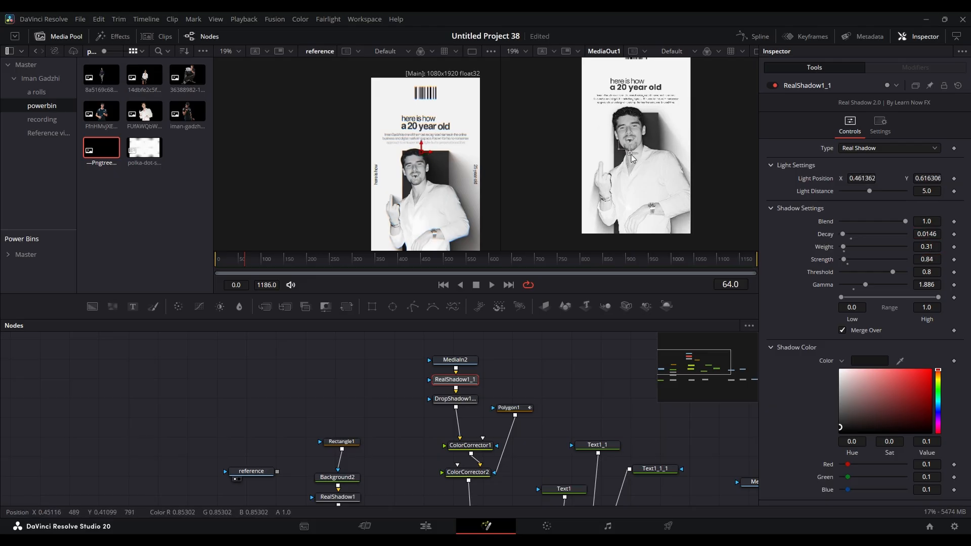
click(620, 132)
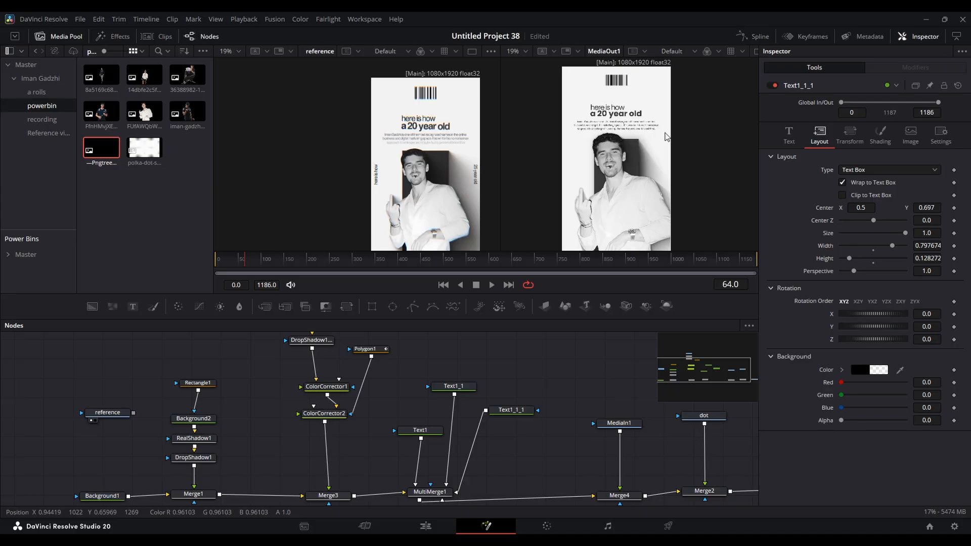
- Add a vertical "here is how" side text rotated 90 degrees in Z, plus an opposite side text at center X 0.938 rotated -90
drag(132, 306, 240, 456)
click(880, 192)
text(here is how)
click(819, 135)
double_click(926, 289)
text(90)
key(Tab)
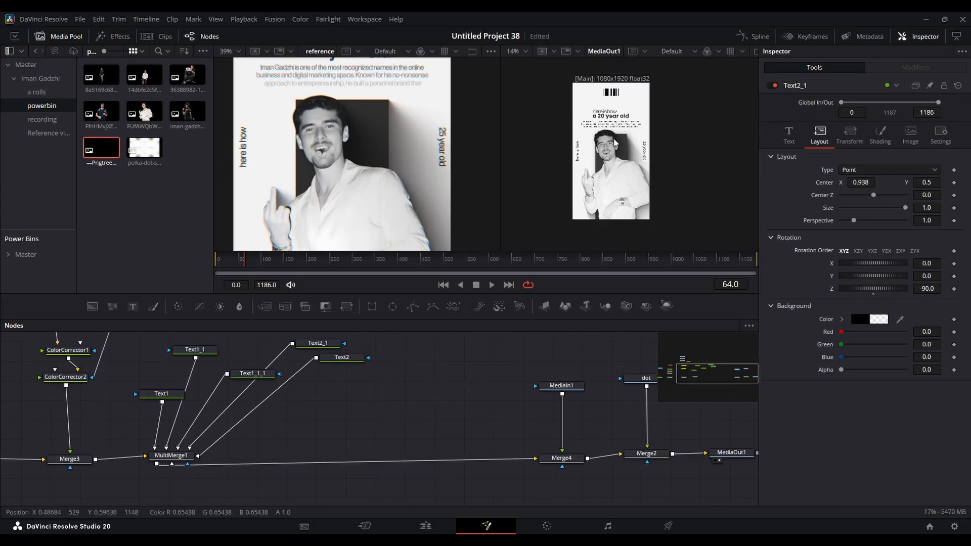
- Return to frame 0 and examine the reference's blurred opening frame alongside the output and node layout
drag(456, 378, 495, 385)
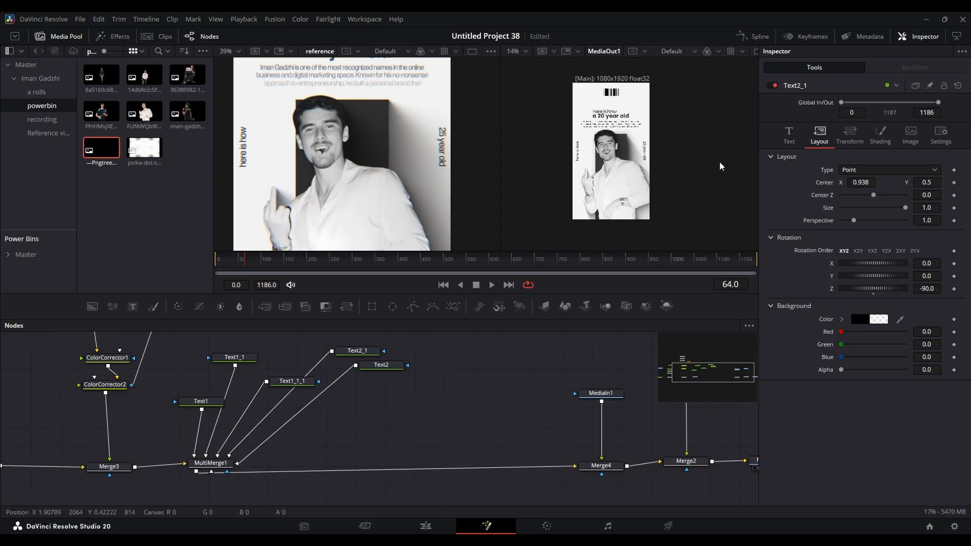
mouse_move(654, 173)
mouse_down()
mouse_move(661, 202)
mouse_move(639, 177)
mouse_up()
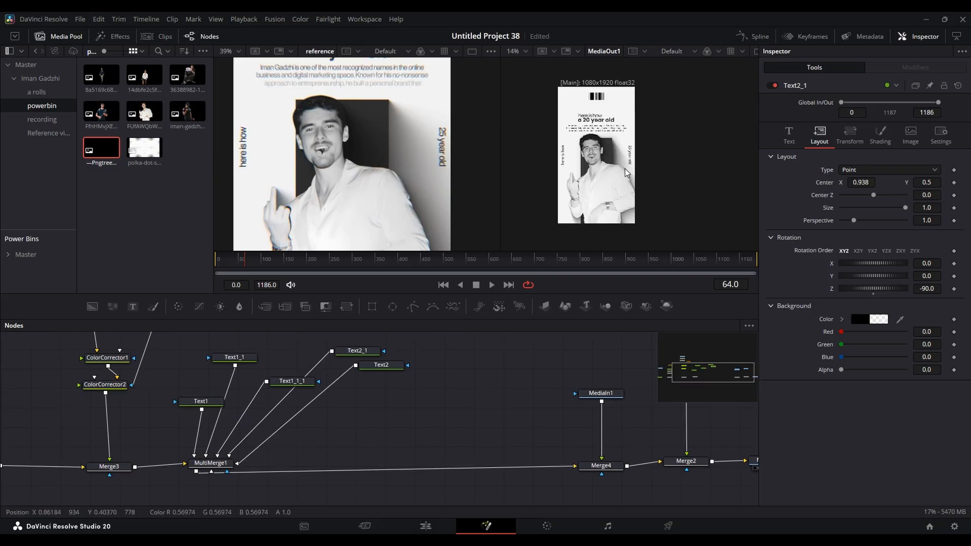
scroll(438, 170, down, 3)
click(263, 261)
drag(258, 263, 183, 264)
scroll(382, 155, down, 3)
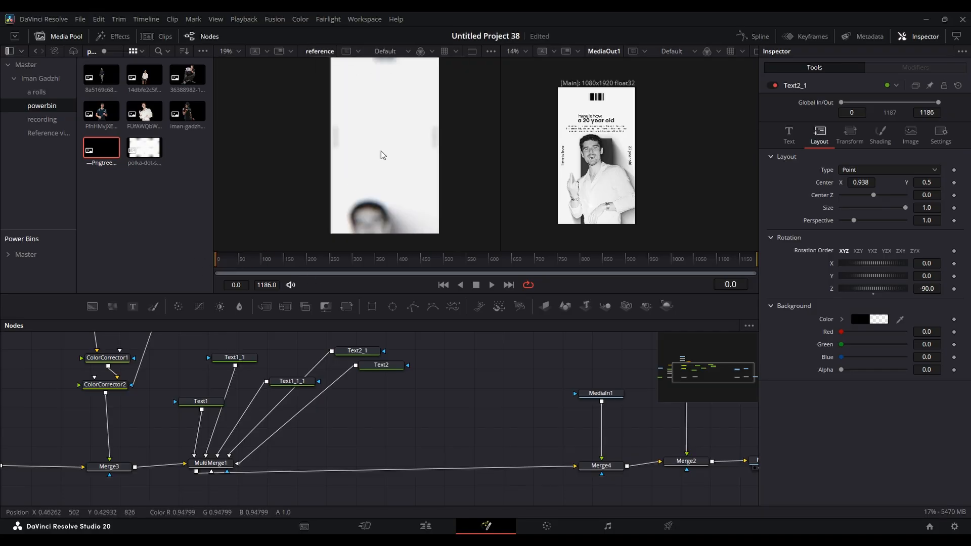
scroll(536, 392, down, 4)
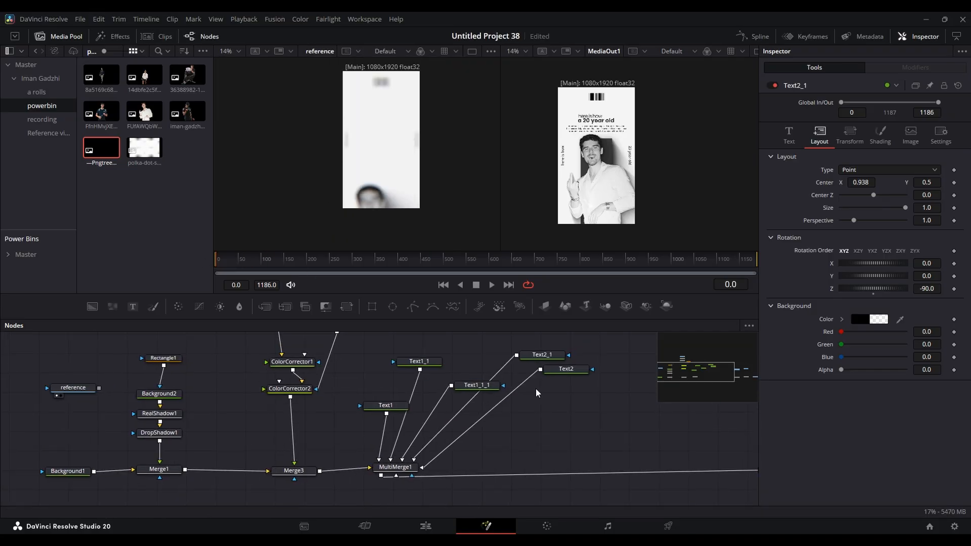
scroll(516, 412, up, 1)
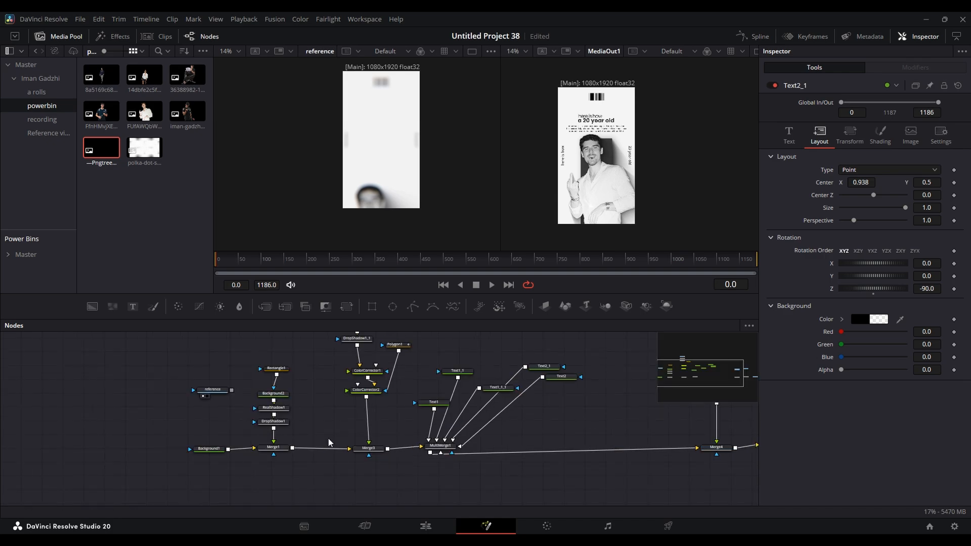
- Move Background1 and the reference node aside, and extract the rectangle, photo and text node chain from the main line, placing it above
drag(209, 448, 139, 449)
drag(212, 390, 118, 387)
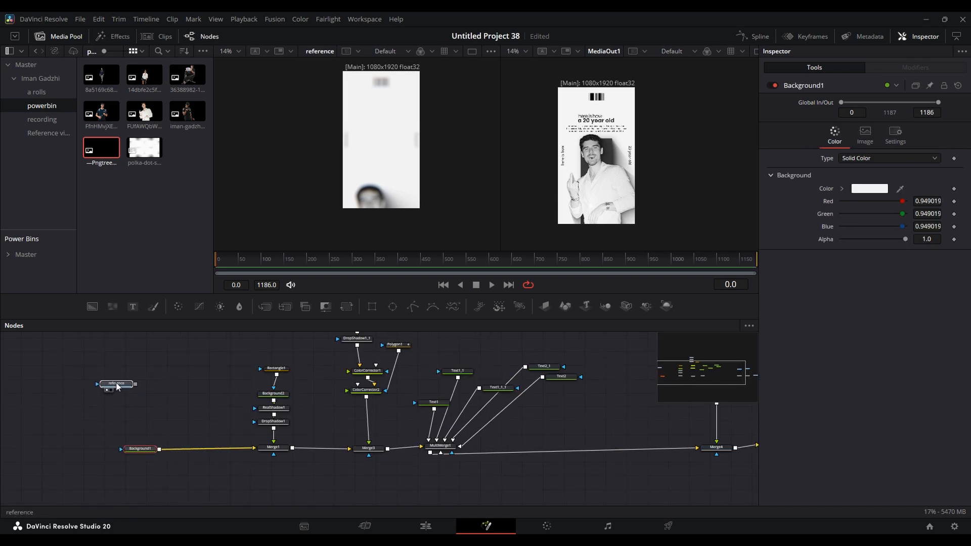
scroll(521, 426, down, 3)
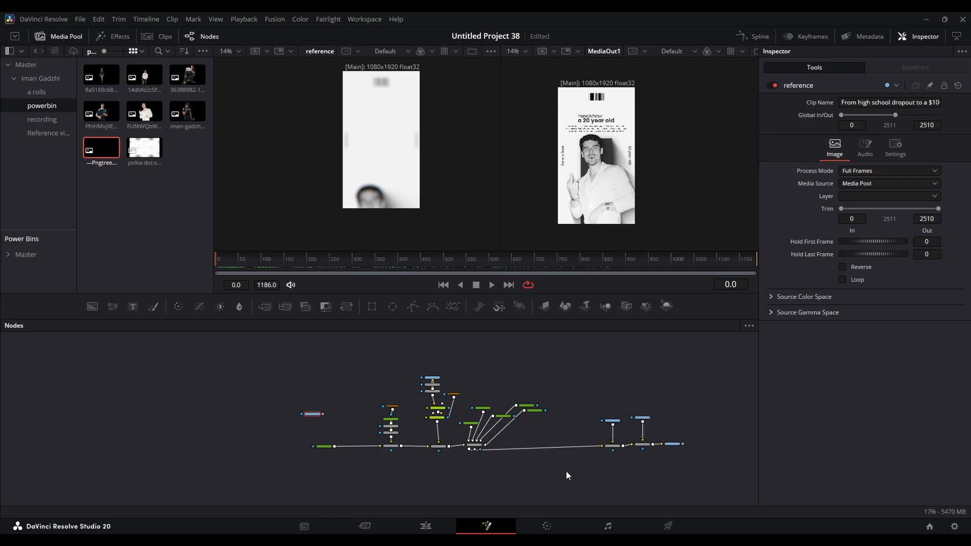
drag(566, 472, 366, 350)
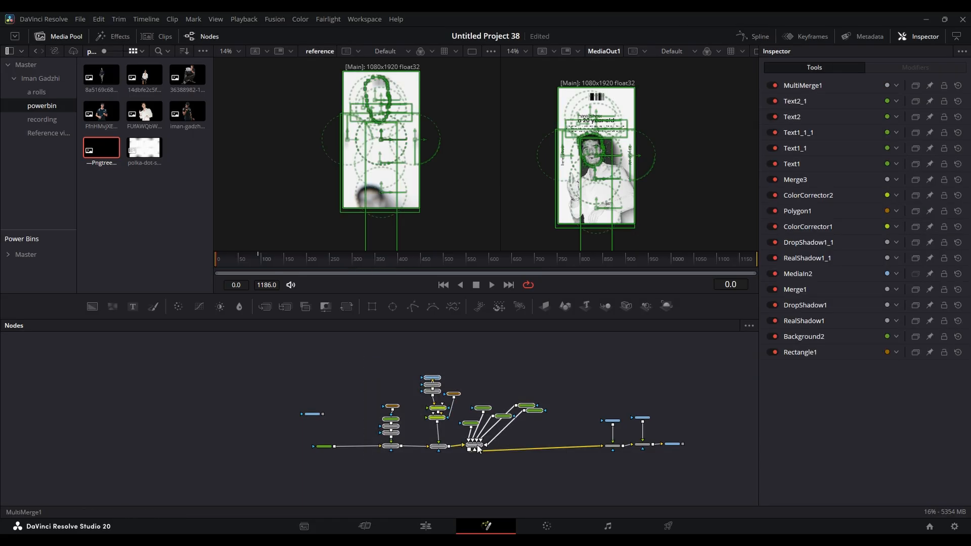
drag(477, 448, 485, 414)
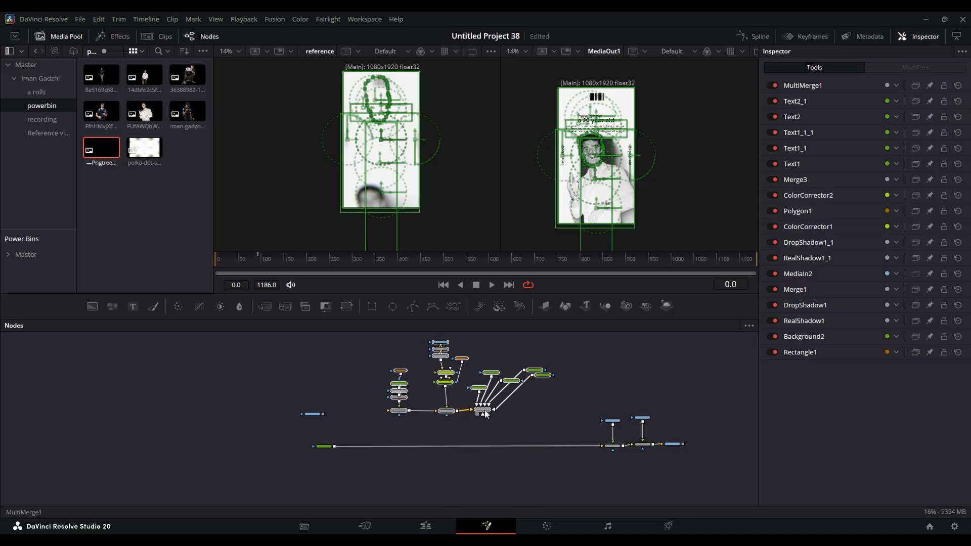
click(485, 414)
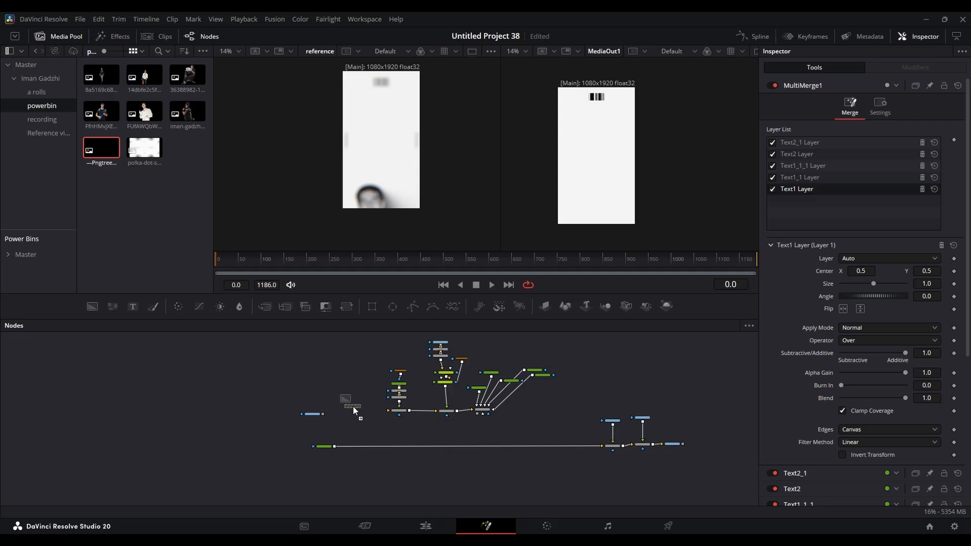
- Feed Merge1 with a new Background node set to alpha 0, and merge the MultiMerge1 output over Background1
click(357, 409)
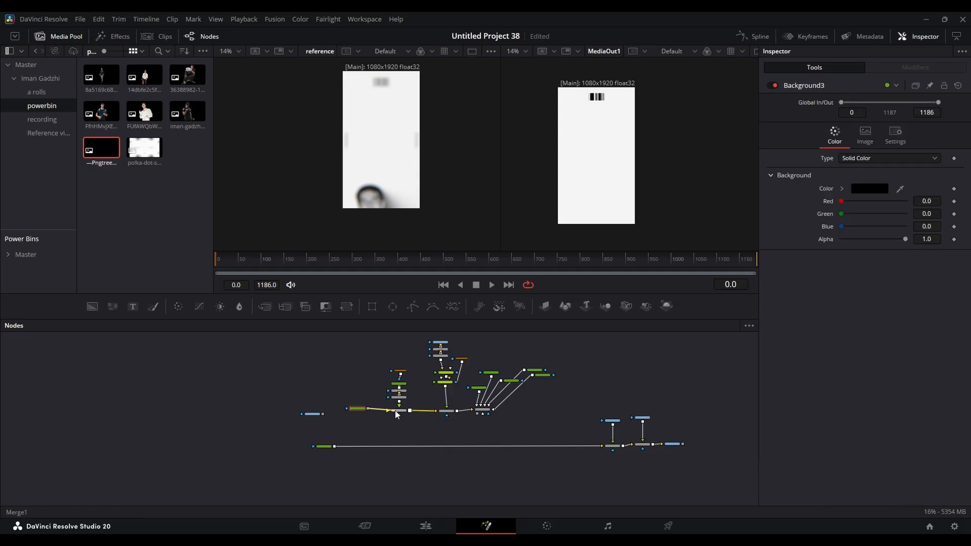
drag(905, 239, 713, 243)
scroll(484, 416, up, 4)
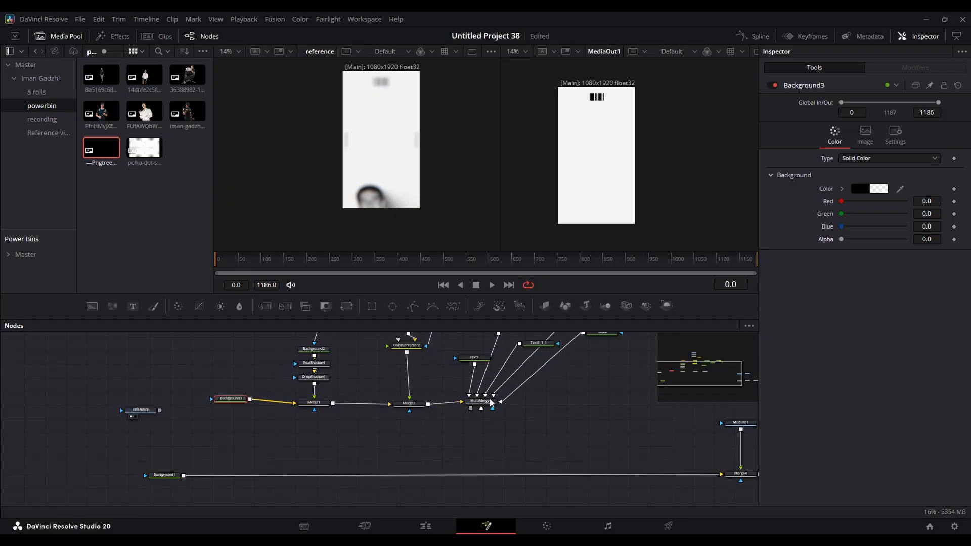
drag(470, 410, 184, 477)
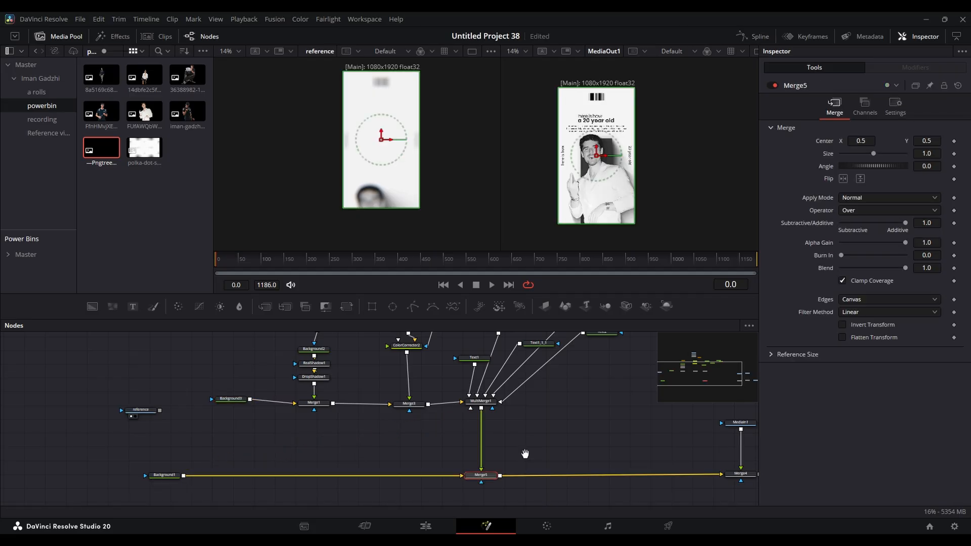
drag(874, 142, 833, 168)
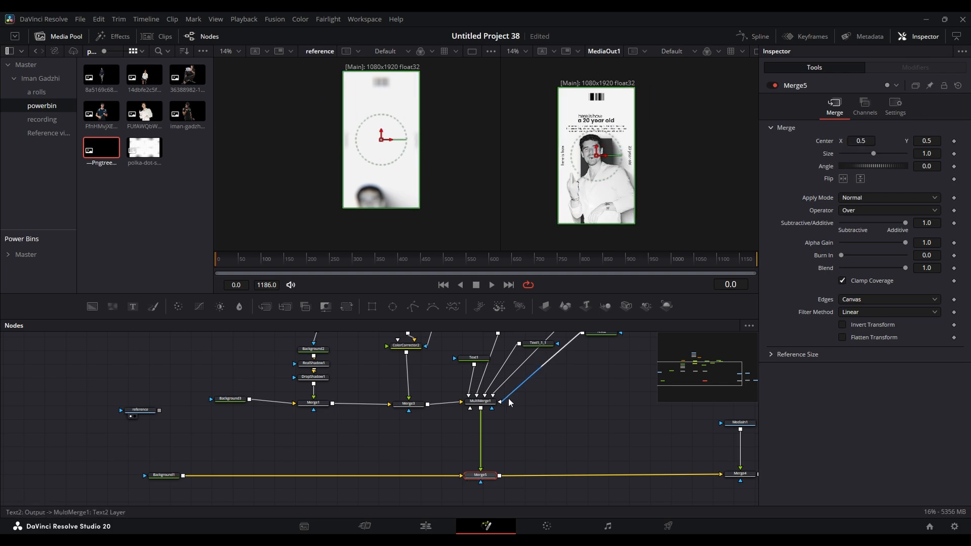
- Insert a Gaussian Blur node between MultiMerge1 and Merge5
click(483, 406)
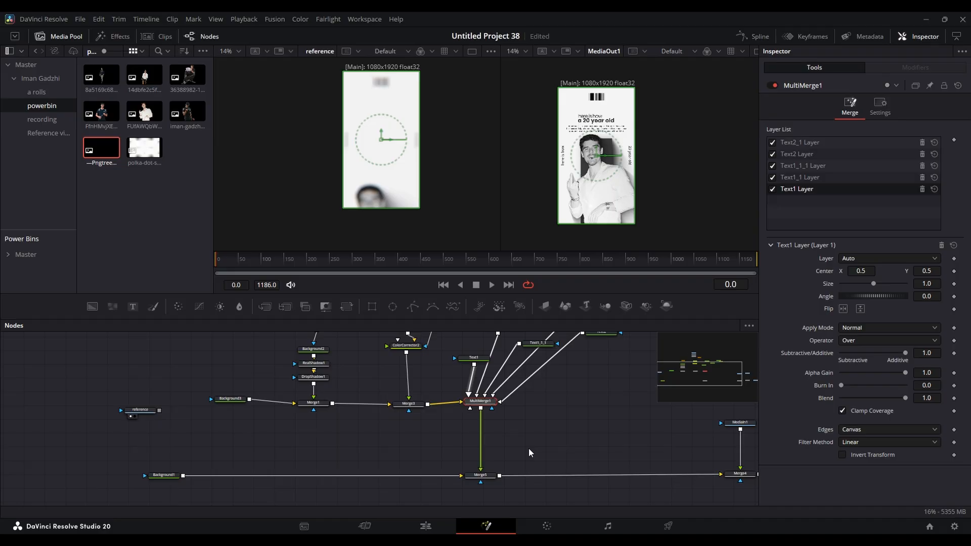
key(shift+space)
text(gau)
key(Return)
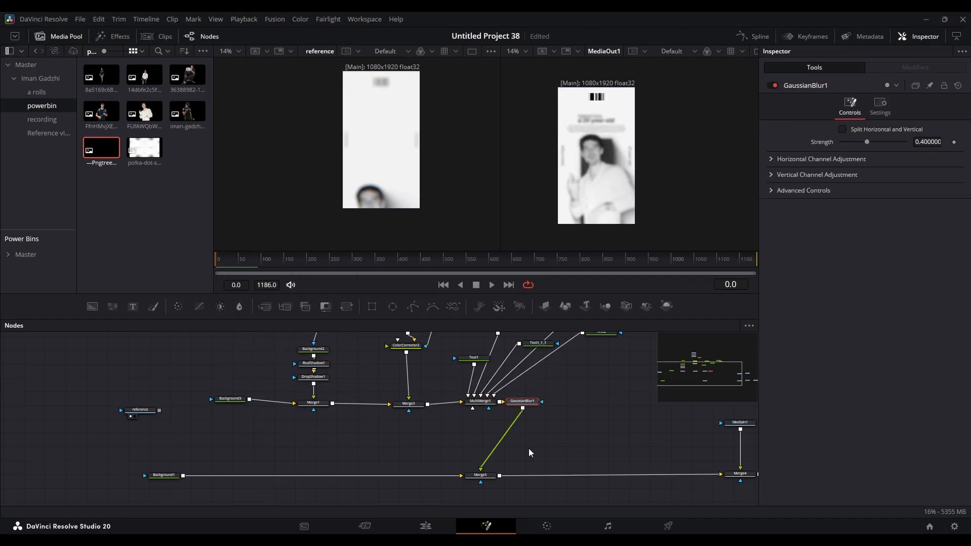
- Place the Gaussian Blur node directly below MultiMerge1 and keyframe its strength to 0 at frame 14
drag(240, 259, 222, 263)
scroll(378, 168, up, 5)
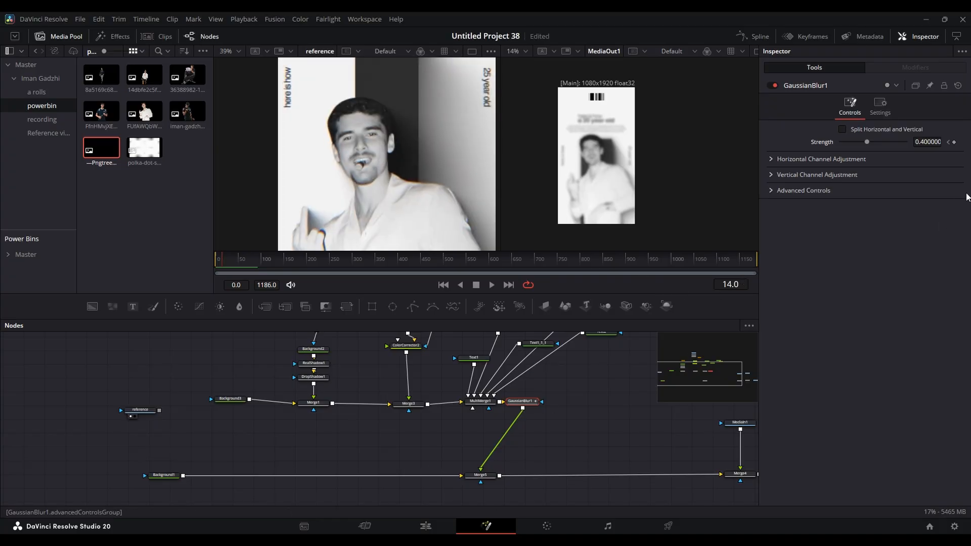
drag(519, 403, 478, 436)
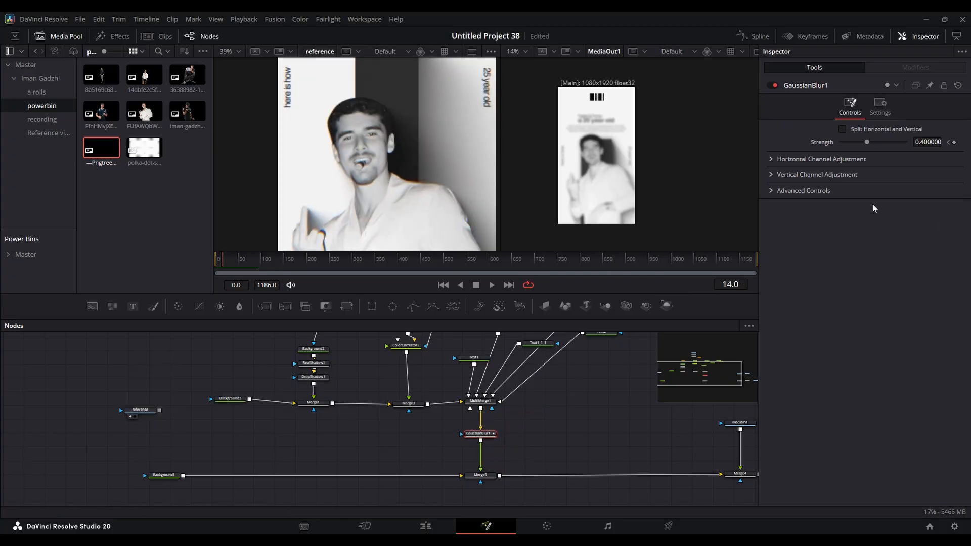
click(955, 142)
drag(872, 140, 787, 144)
- Smooth the blur strength curve between its two keyframes and play the result from frame 0 against the reference
click(760, 38)
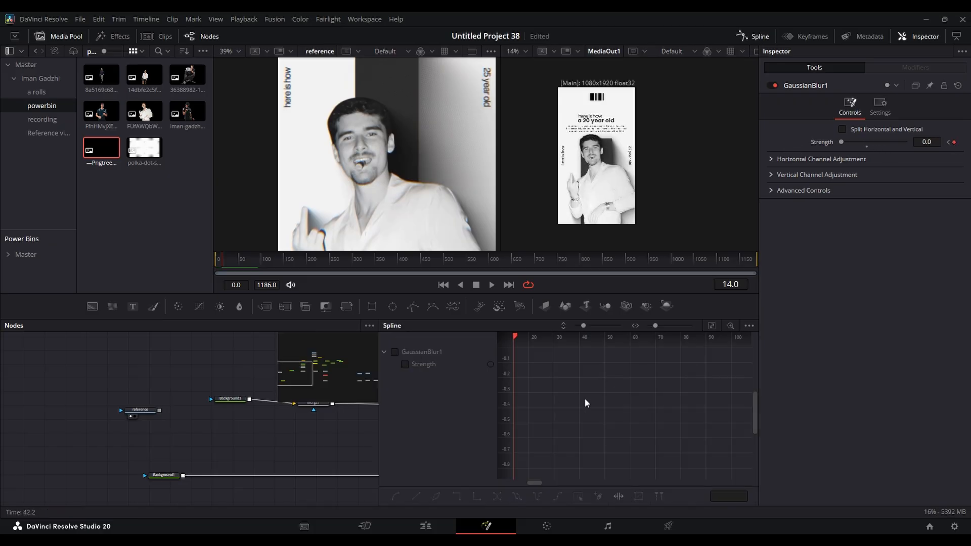
click(430, 362)
click(710, 327)
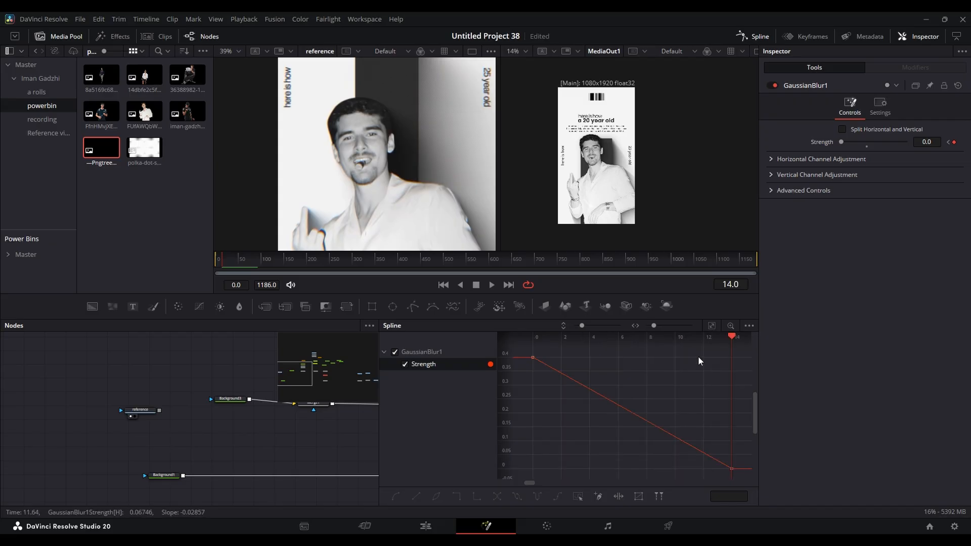
key(ctrl+a)
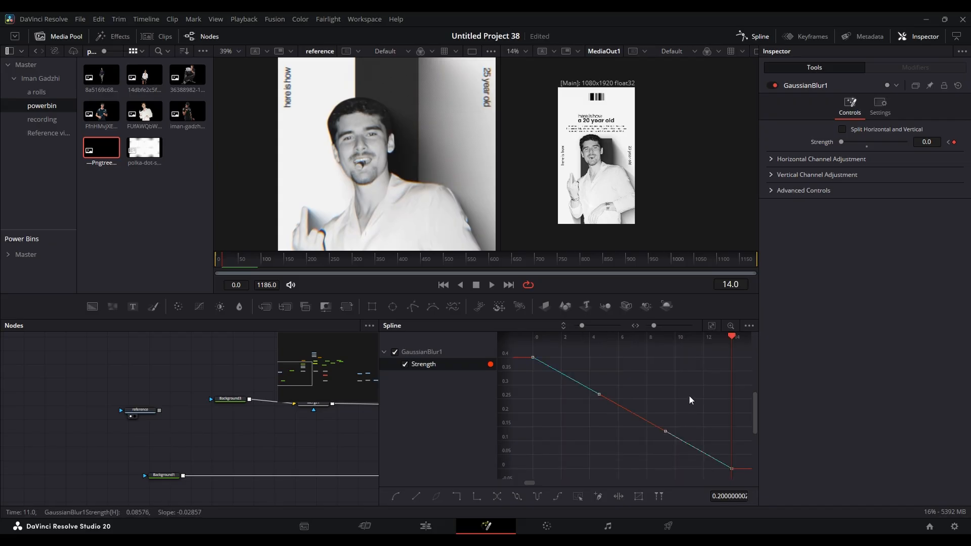
key(s)
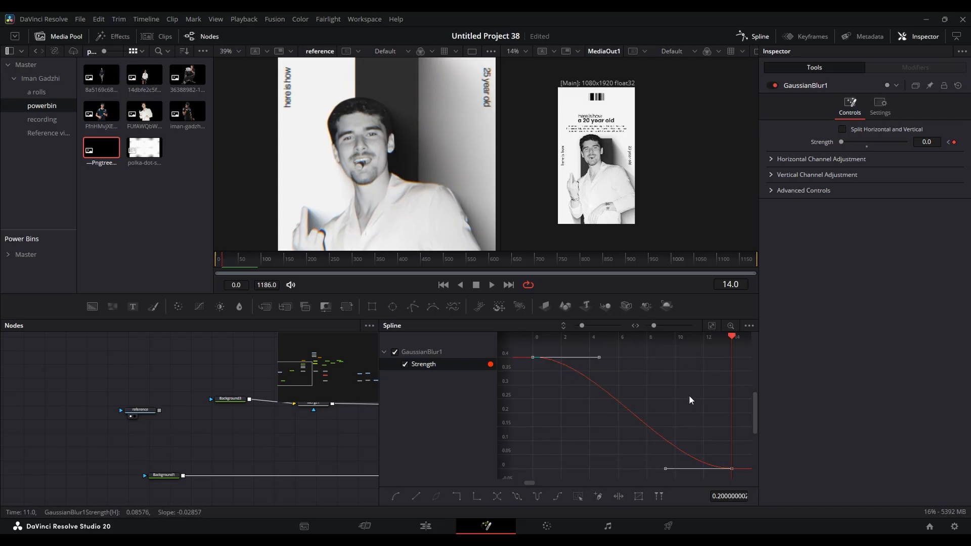
click(745, 35)
key(Home)
key(space)
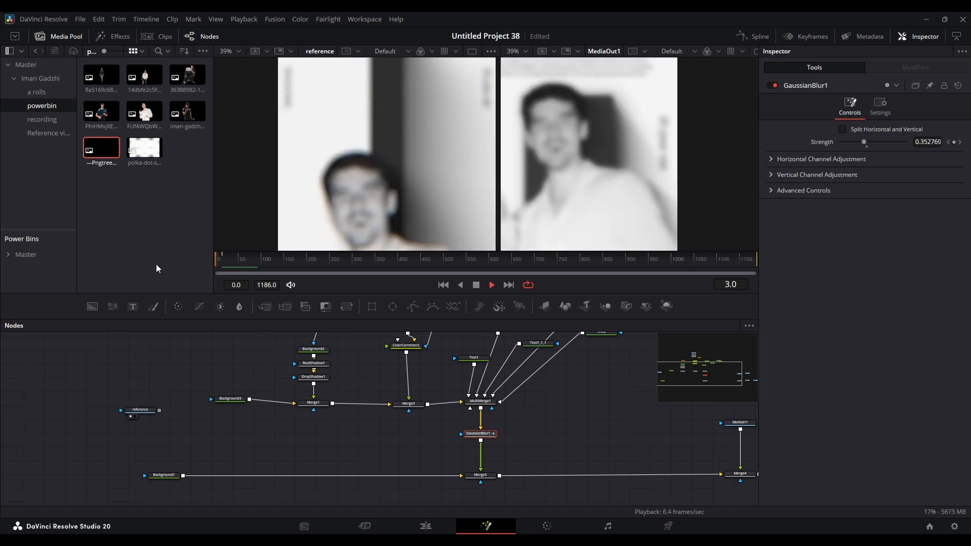
scroll(420, 161, down, 3)
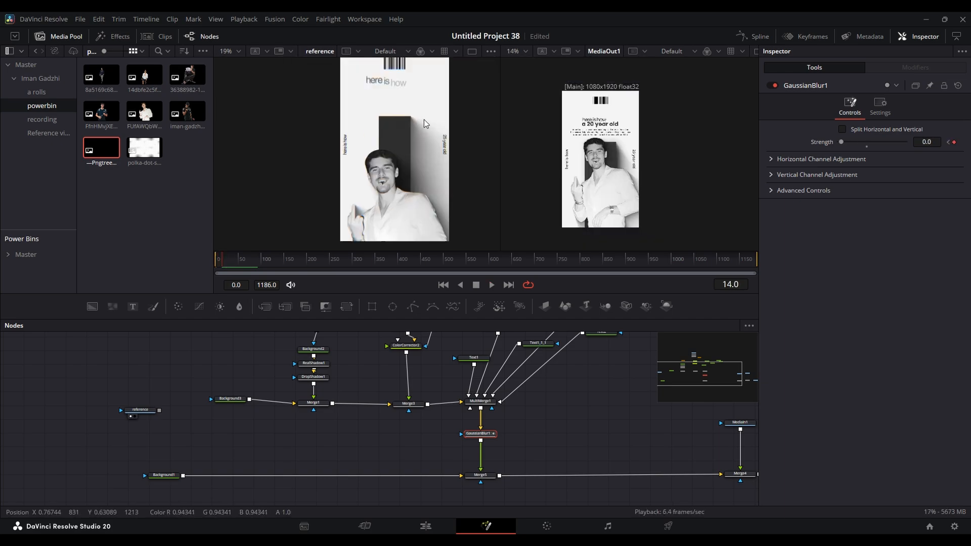
scroll(594, 174, up, 5)
scroll(595, 171, down, 5)
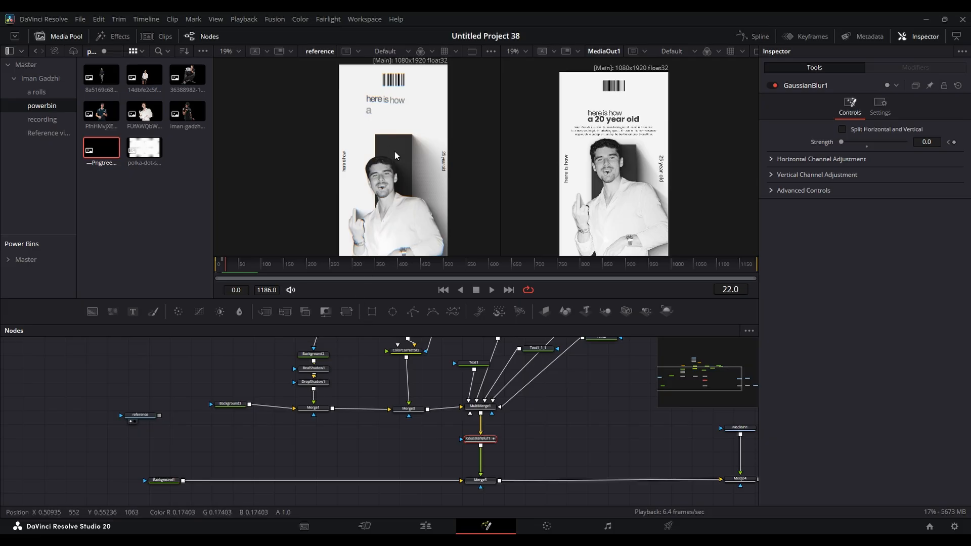
- Select Rectangle1 and add a width keyframe at frame 0
drag(400, 410, 407, 465)
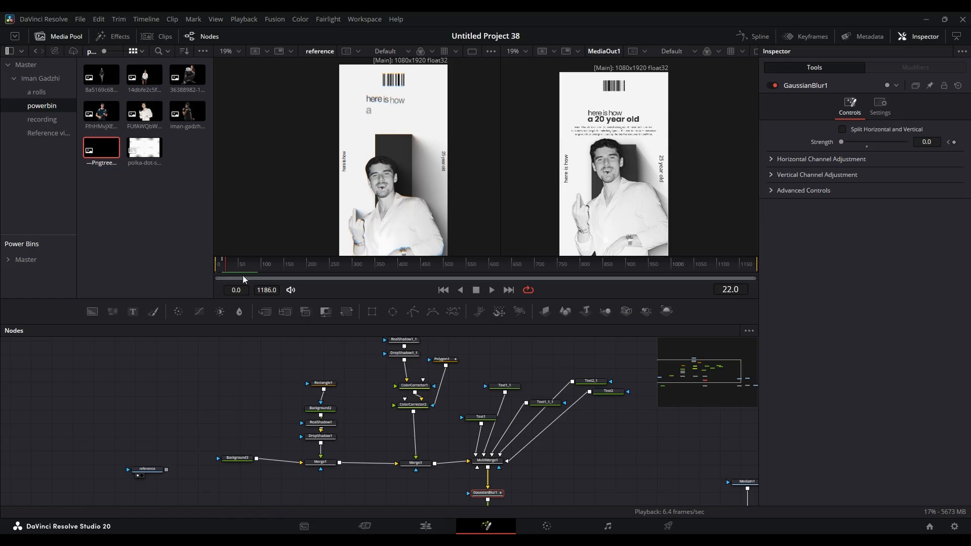
drag(356, 387, 354, 396)
click(320, 392)
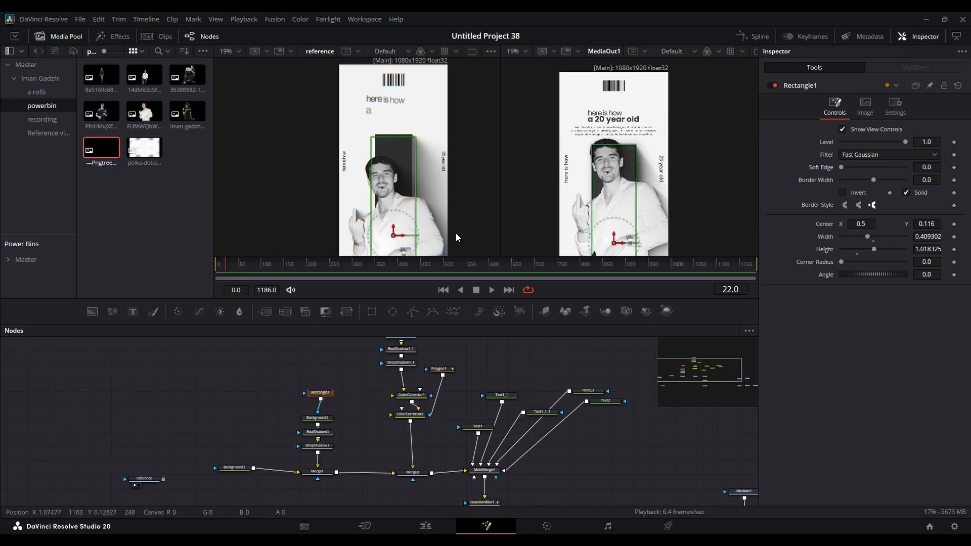
click(231, 264)
drag(231, 267, 213, 267)
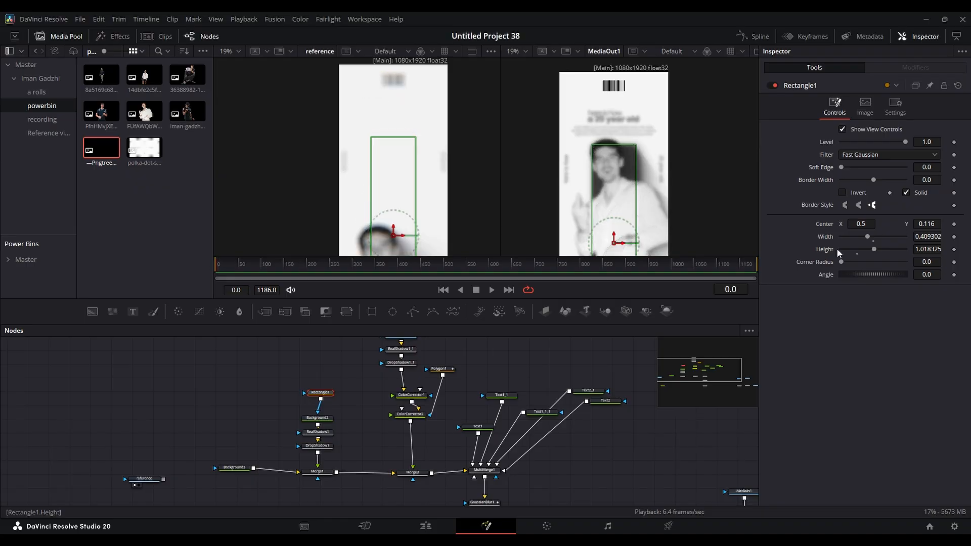
click(953, 237)
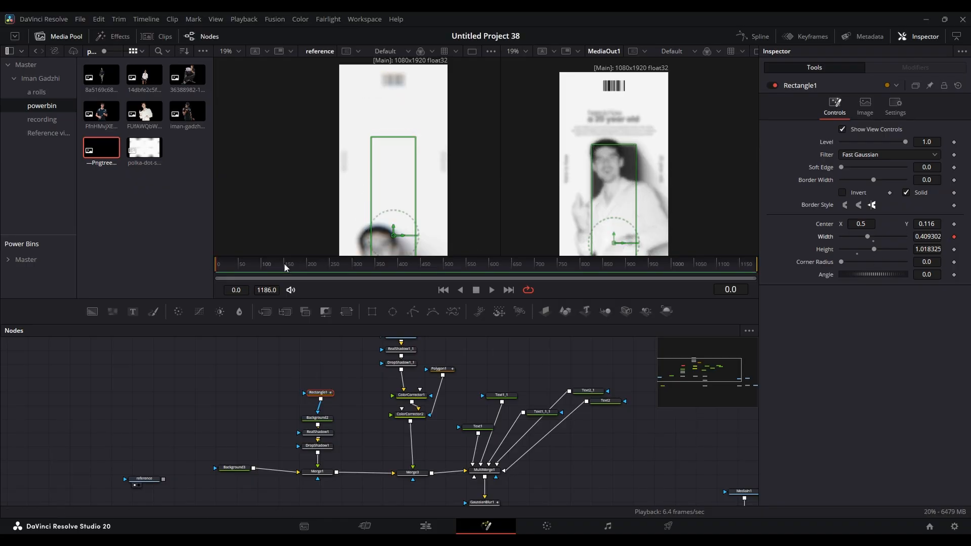
- Keyframe Rectangle1's width at about frame 50, set the frame 0 width to 0 and play back the growth
click(231, 264)
drag(231, 266, 241, 264)
click(954, 237)
click(948, 237)
drag(872, 235, 784, 236)
key(space)
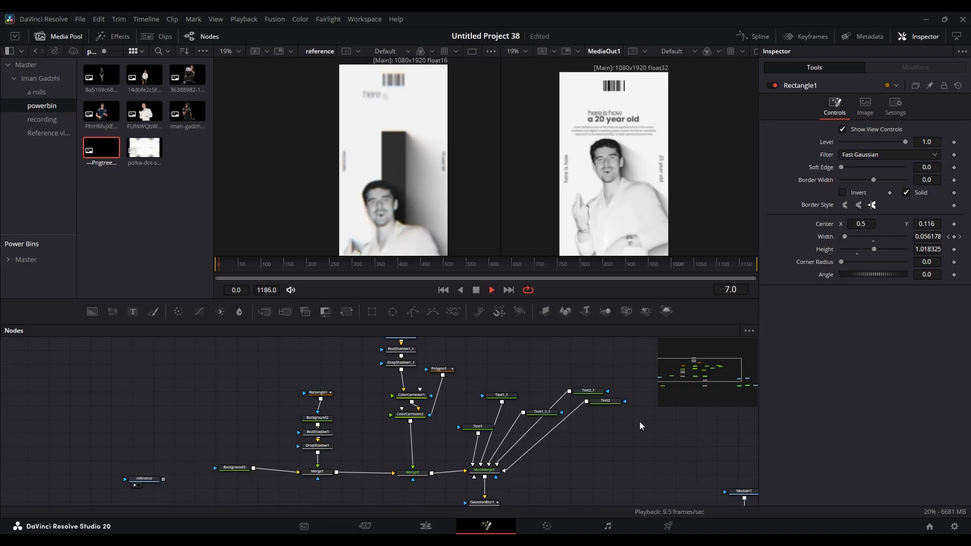
key(space)
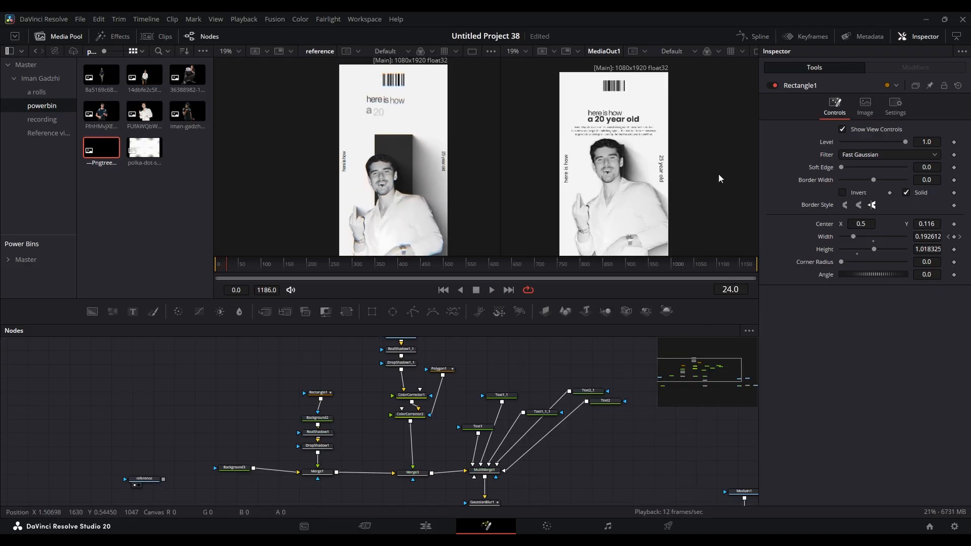
- Show Rectangle1's width curve in the spline editor, fit it to view and smooth its keyframes
click(753, 36)
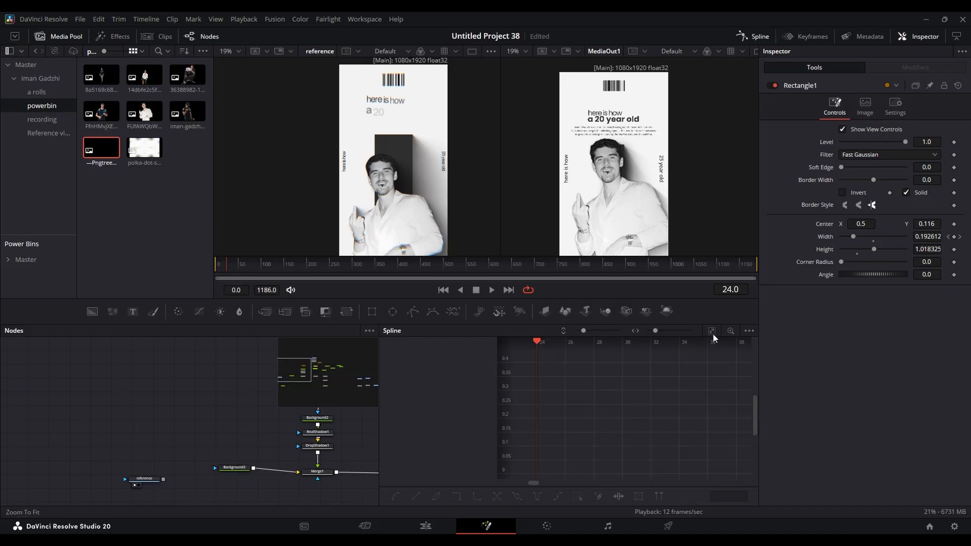
click(200, 398)
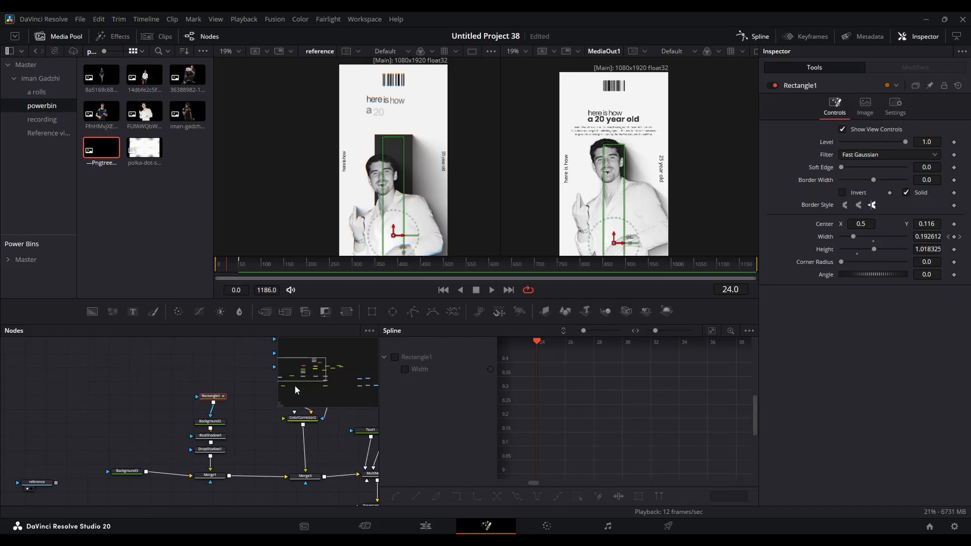
click(750, 331)
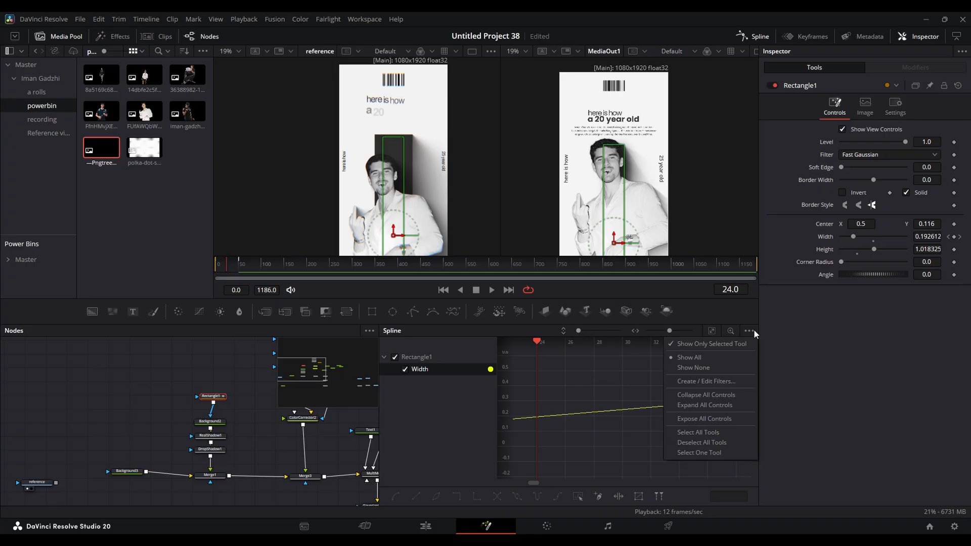
click(620, 357)
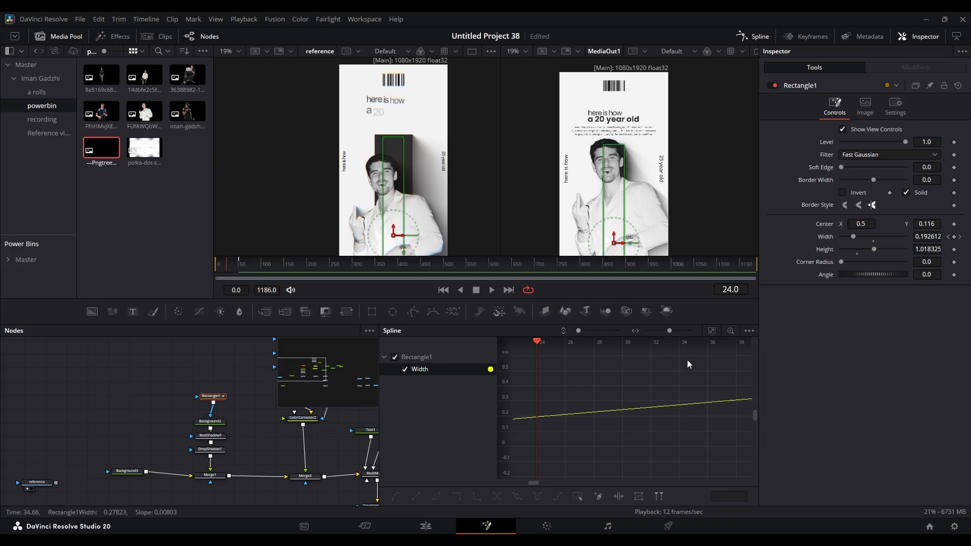
click(711, 332)
key(s)
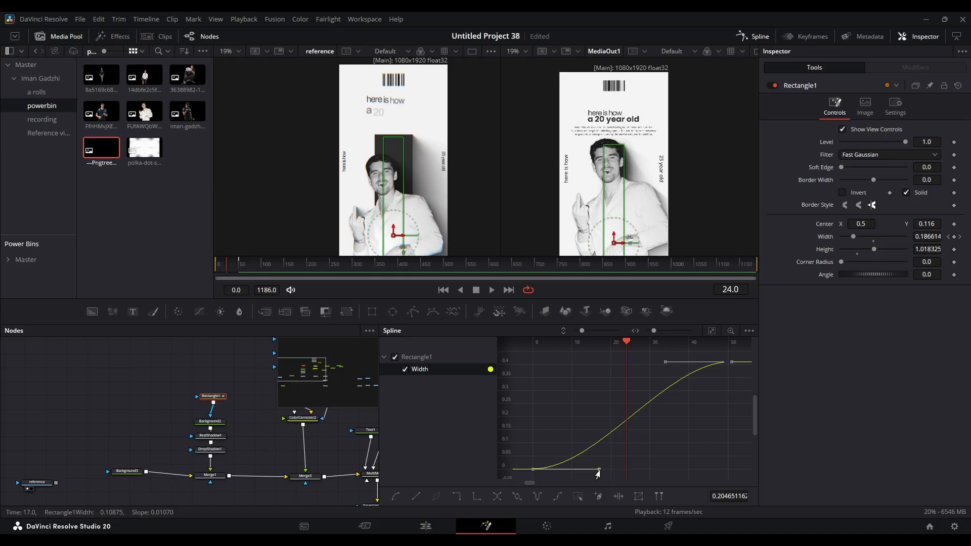
- Reshape the width curve's handles into a steep start with a long ease-out, and check the growth in playback
drag(599, 471, 564, 380)
drag(665, 362, 626, 367)
drag(239, 265, 181, 269)
key(space)
key(space)
drag(581, 420, 668, 402)
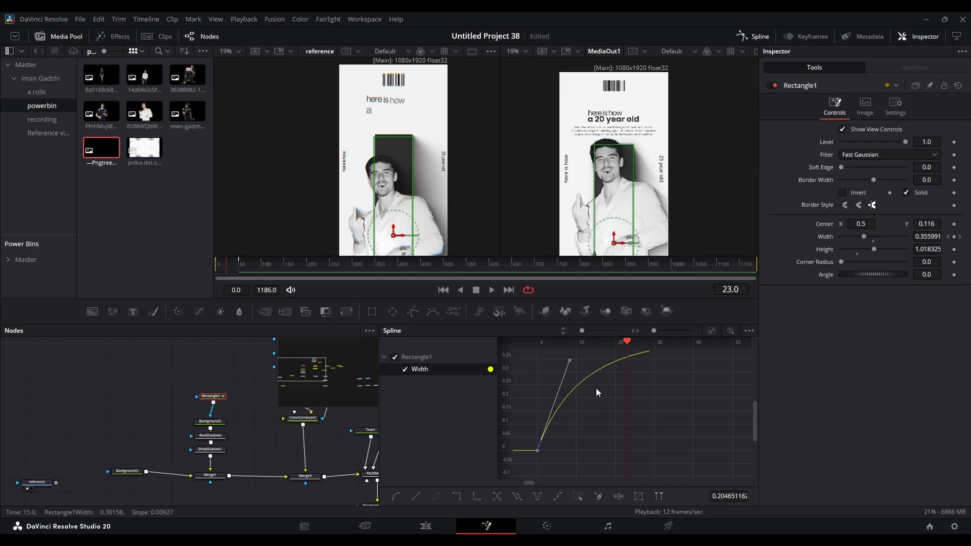
drag(603, 411, 598, 441)
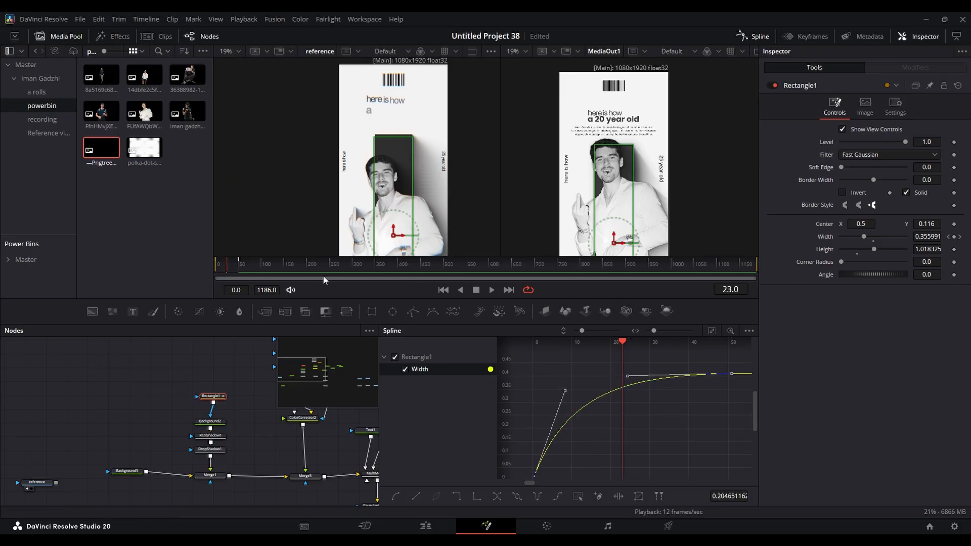
click(754, 36)
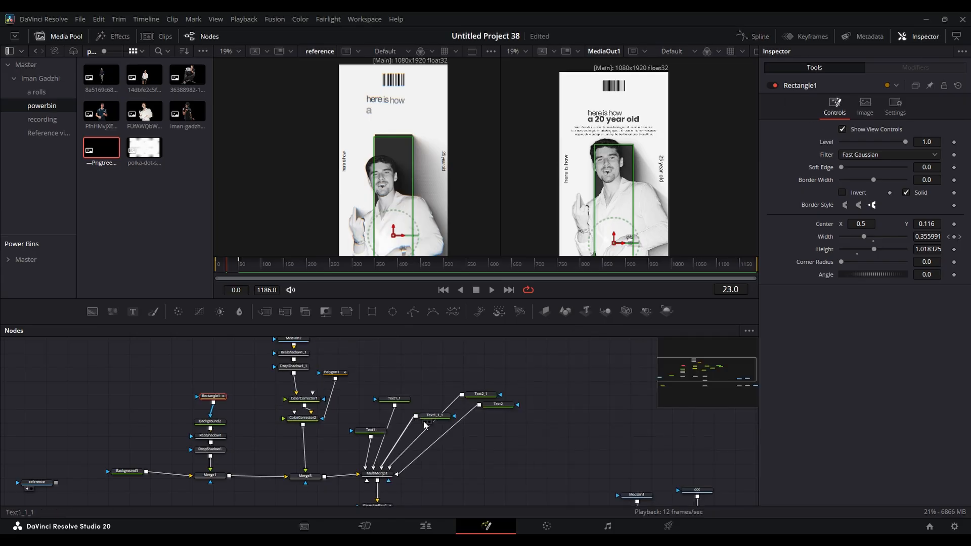
- Add keyframes for Merge3's centre position at frame 0 and frame 85
click(423, 455)
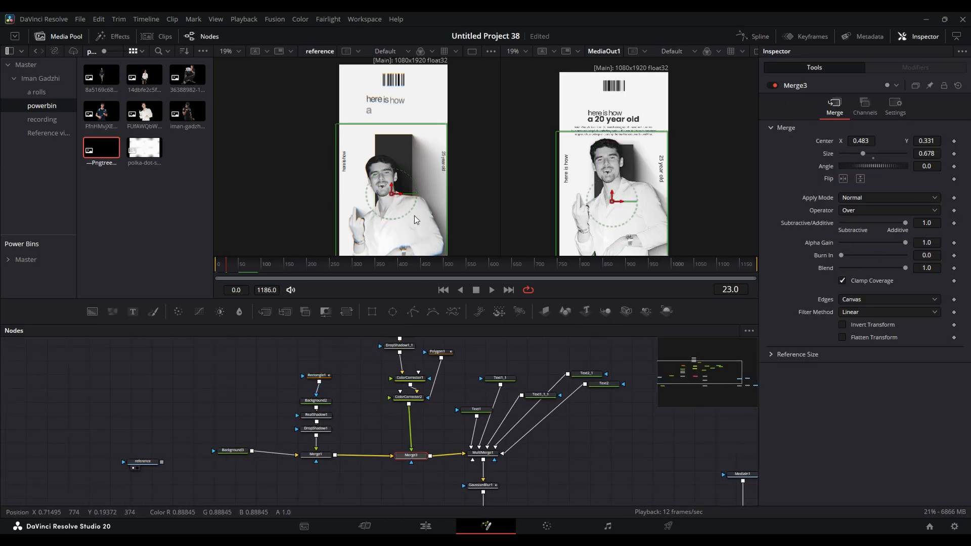
click(219, 265)
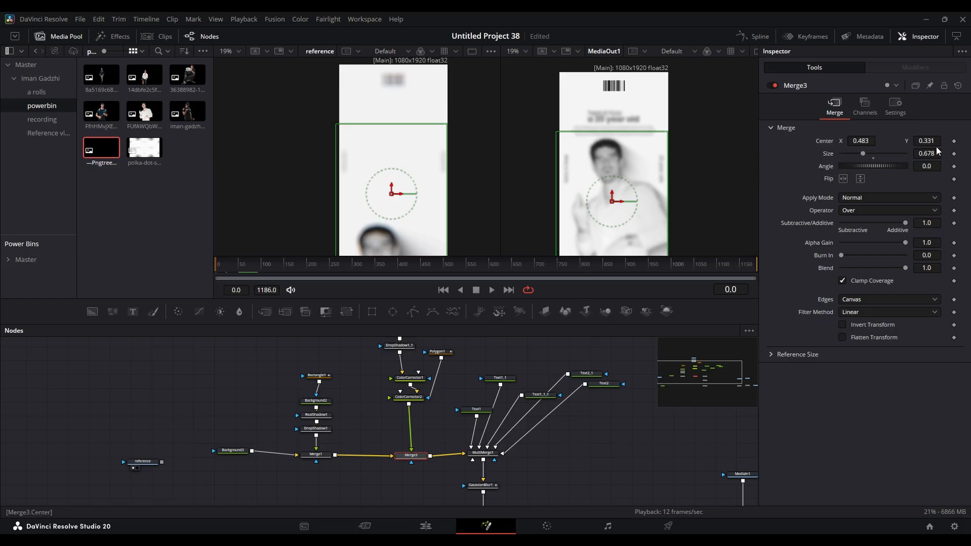
click(954, 142)
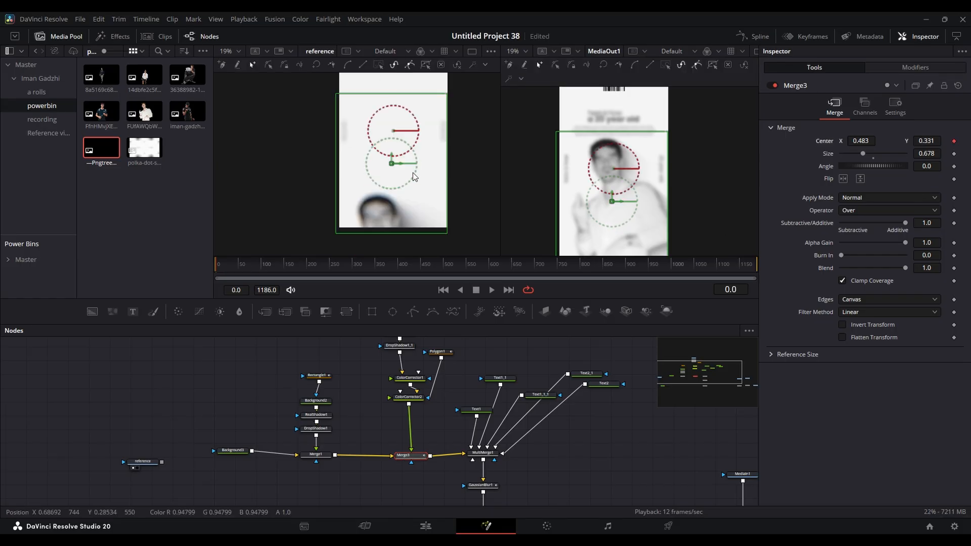
drag(226, 267, 262, 273)
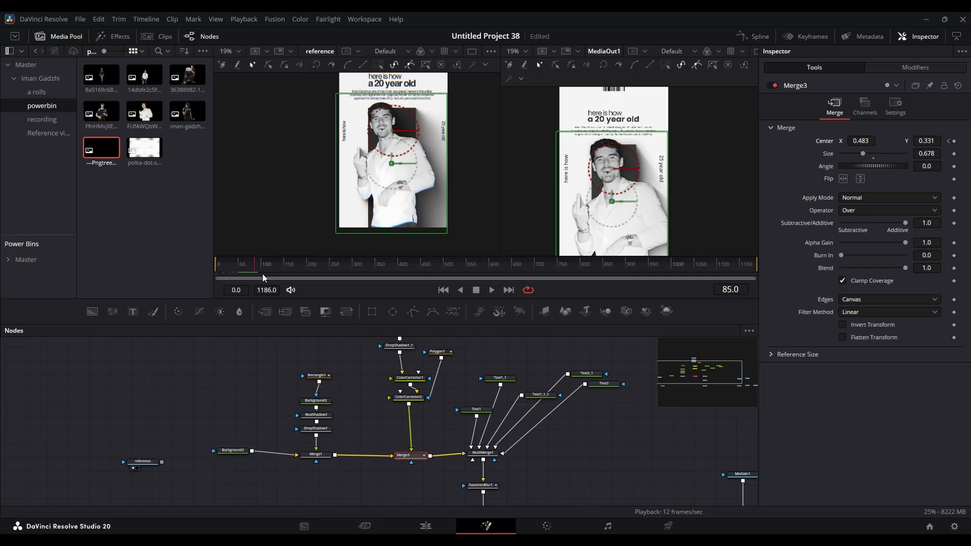
- Set Merge3's centre Y to -0.165 at frame 0 and play back the photo's upward motion
click(949, 142)
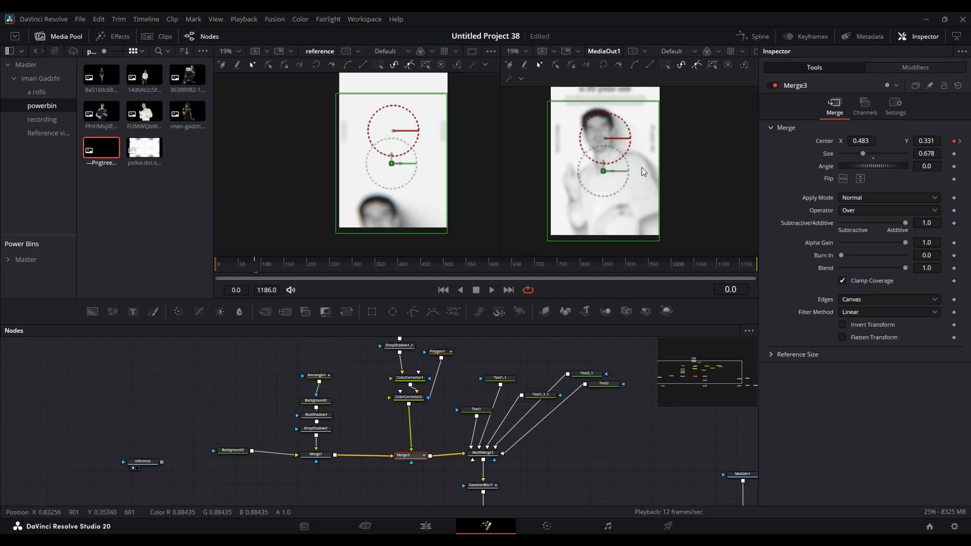
drag(938, 143, 890, 143)
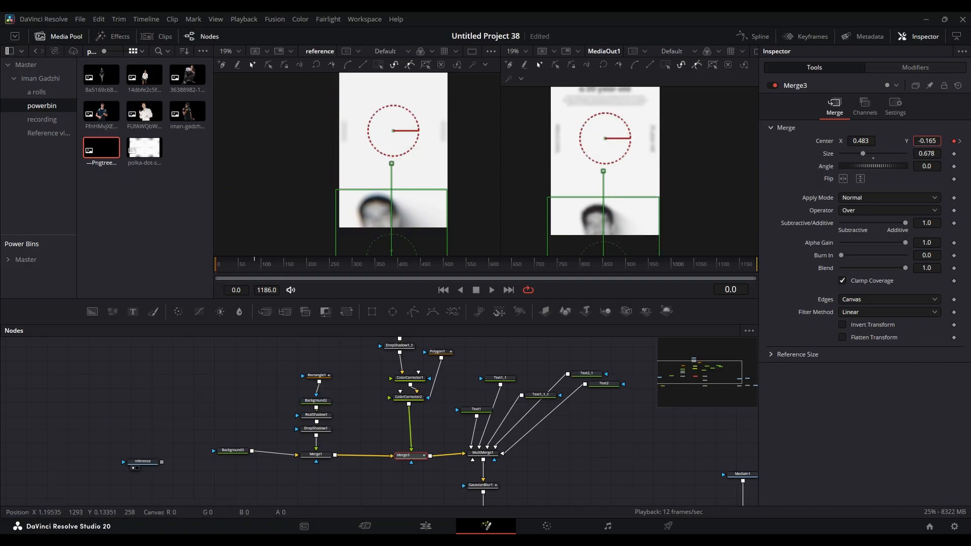
key(space)
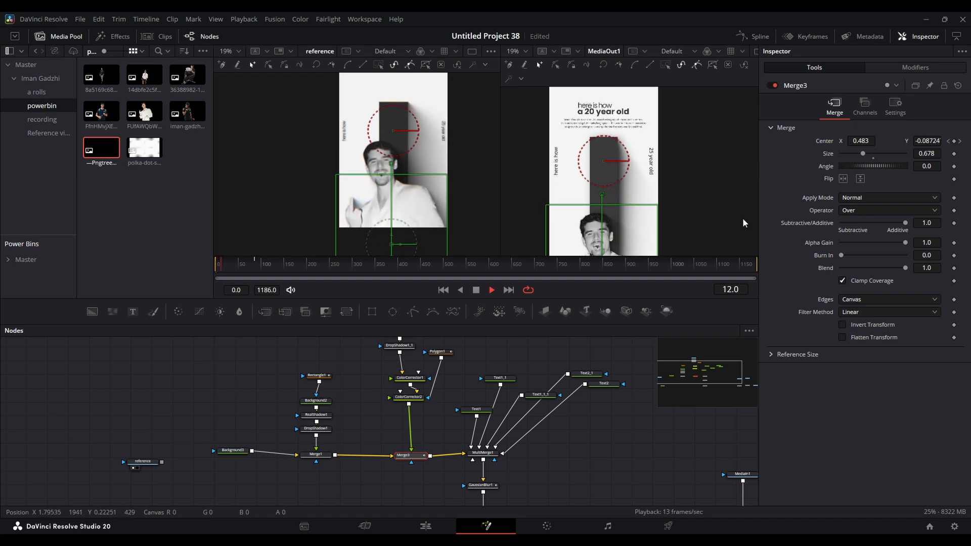
key(space)
scroll(584, 189, down, 2)
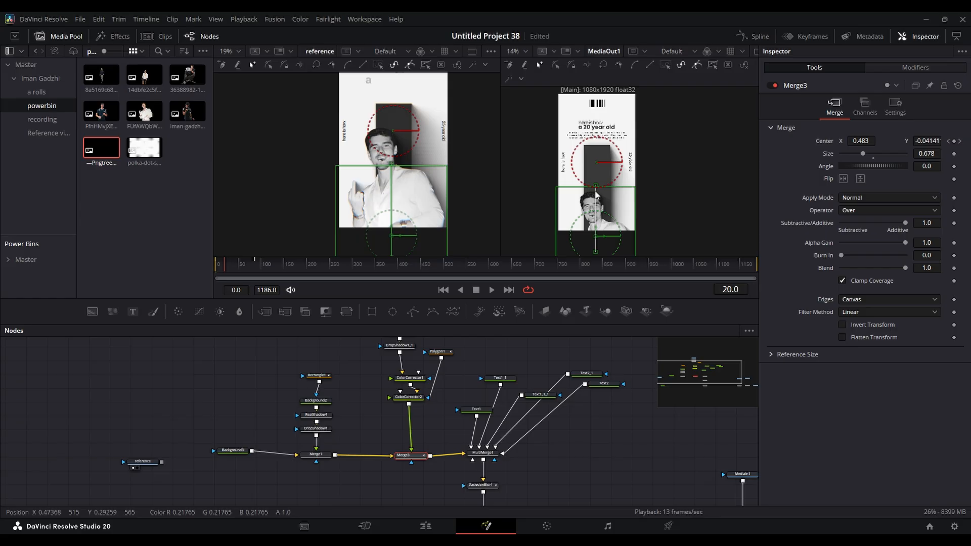
- Fit Merge3's centre displacement curve in the spline editor, select its keyframes and reshape them into an eased curve
click(753, 36)
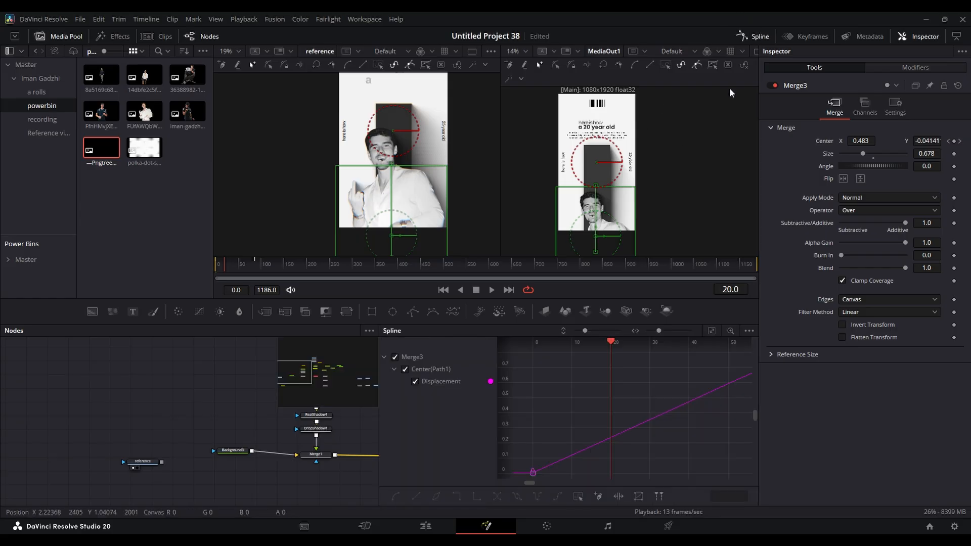
click(712, 331)
key(ctrl+a)
key(f)
drag(599, 469, 566, 374)
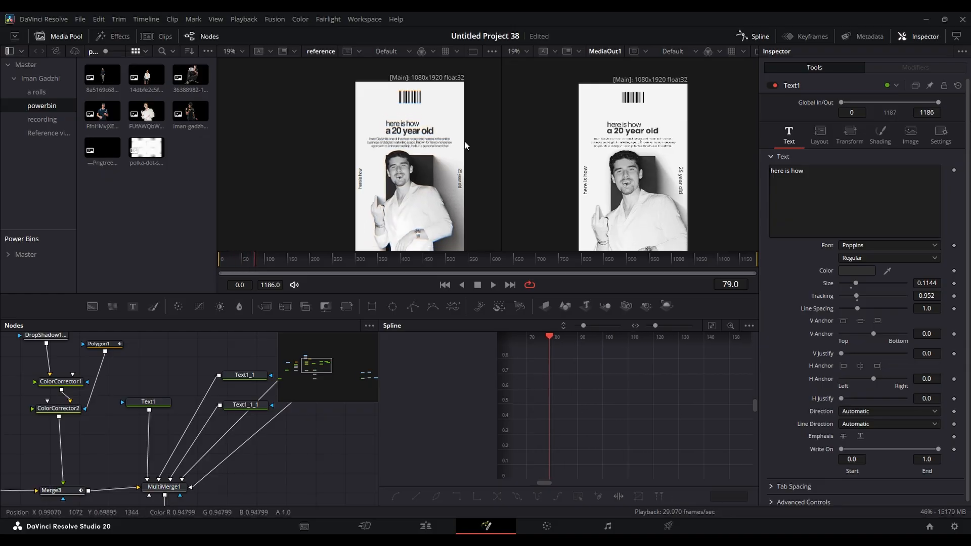
- Examine up close how the heading words enter in the reference, scrubbing back to frame 0
scroll(627, 126, up, 2)
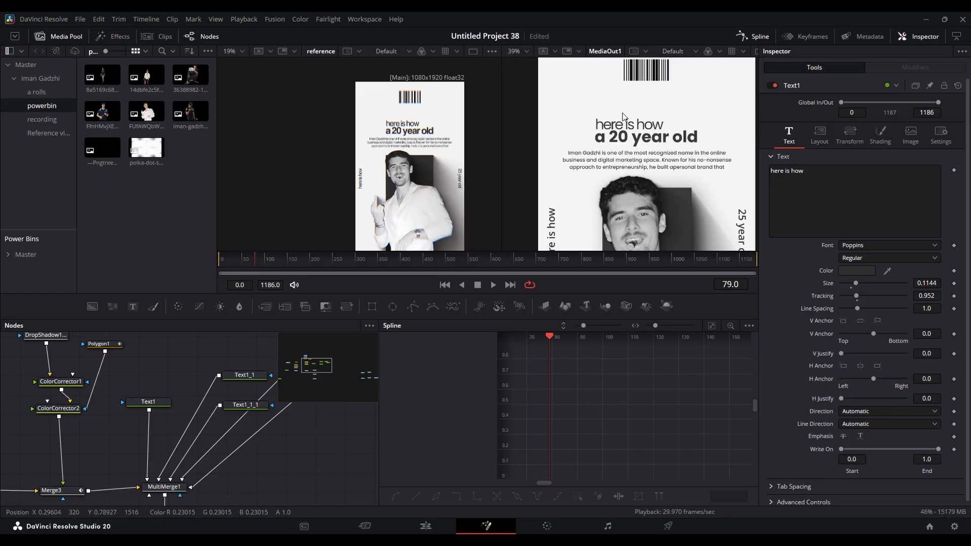
click(247, 262)
mouse_move(248, 262)
mouse_down()
mouse_move(239, 260)
mouse_move(258, 259)
mouse_move(242, 260)
mouse_up()
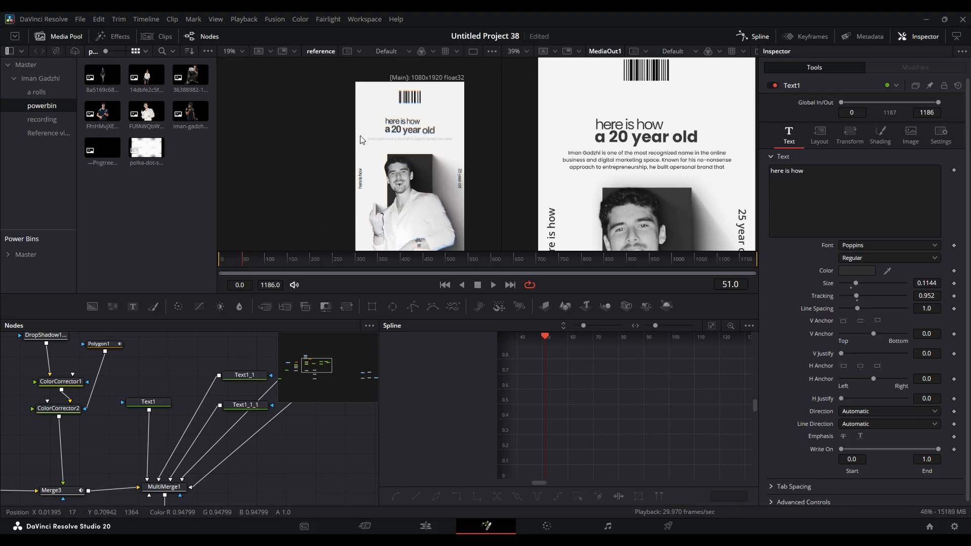
scroll(360, 143, up, 2)
drag(405, 143, 358, 152)
mouse_move(239, 261)
mouse_down()
mouse_move(250, 261)
mouse_move(235, 264)
mouse_up()
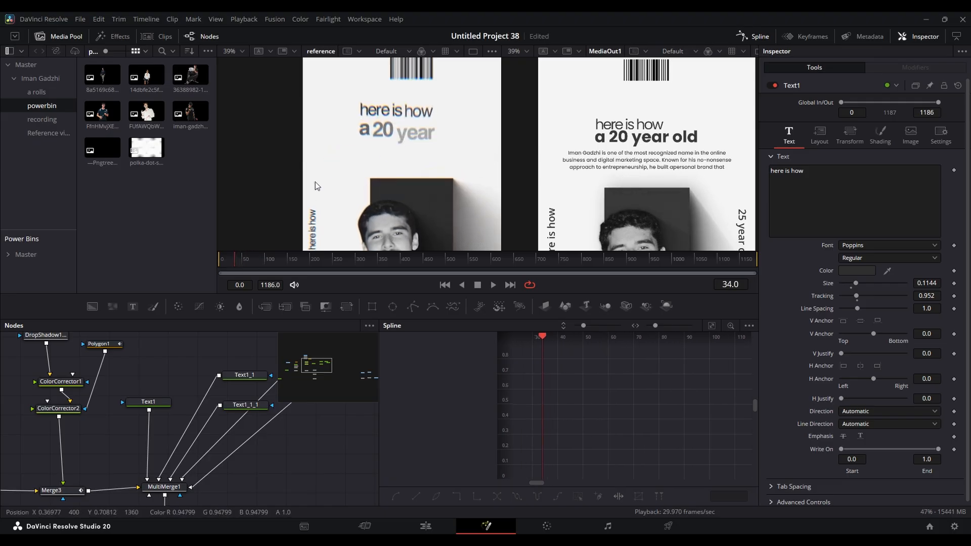
drag(239, 259, 168, 256)
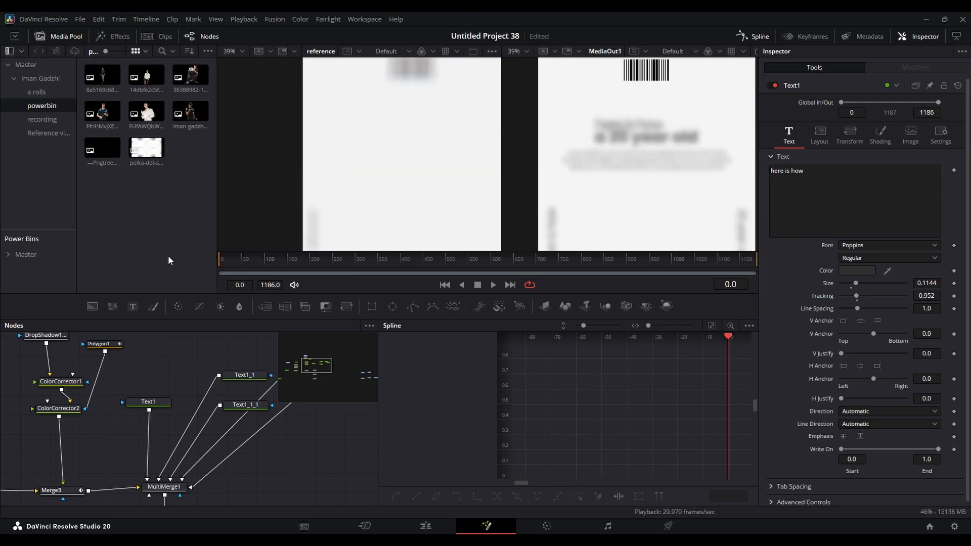
- Add a Follower modifier to Text1's text and set its delay between characters to 1.0
click(148, 401)
right_click(820, 181)
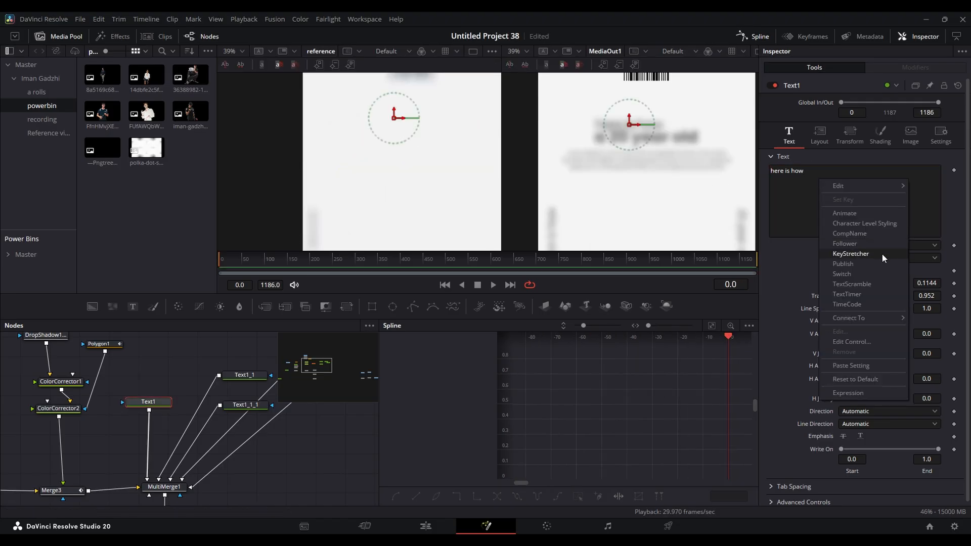
click(850, 242)
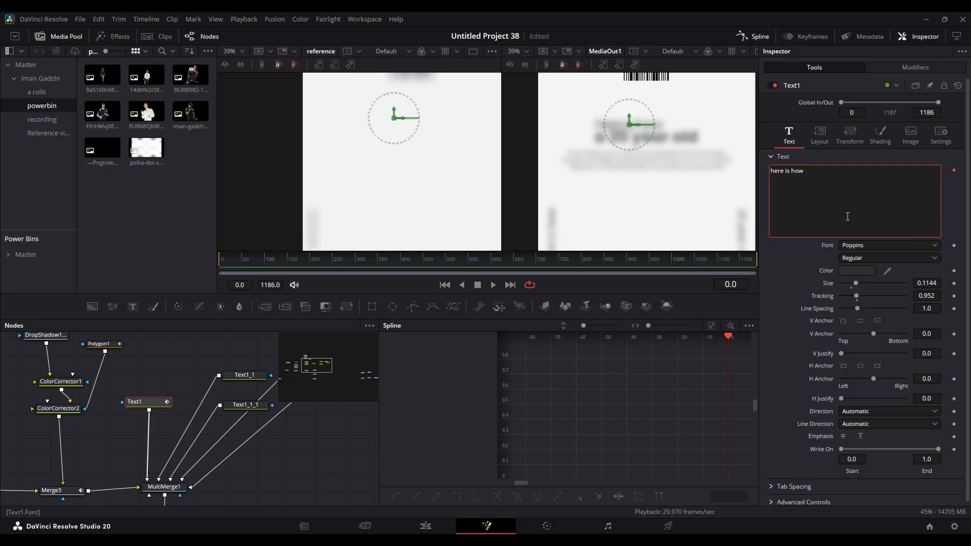
click(919, 72)
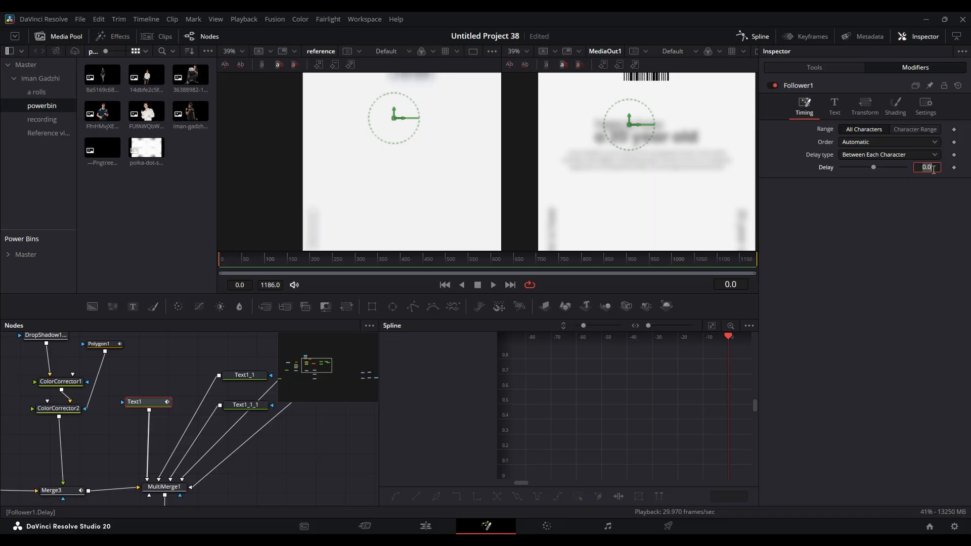
key(Return)
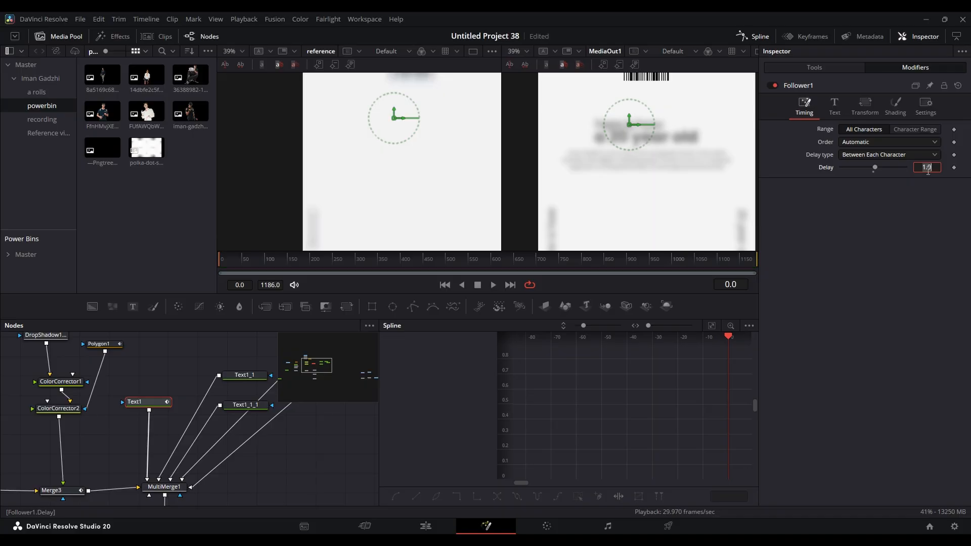
- Set the Follower's transform to Words and add an Offset keyframe at frame 0
click(874, 105)
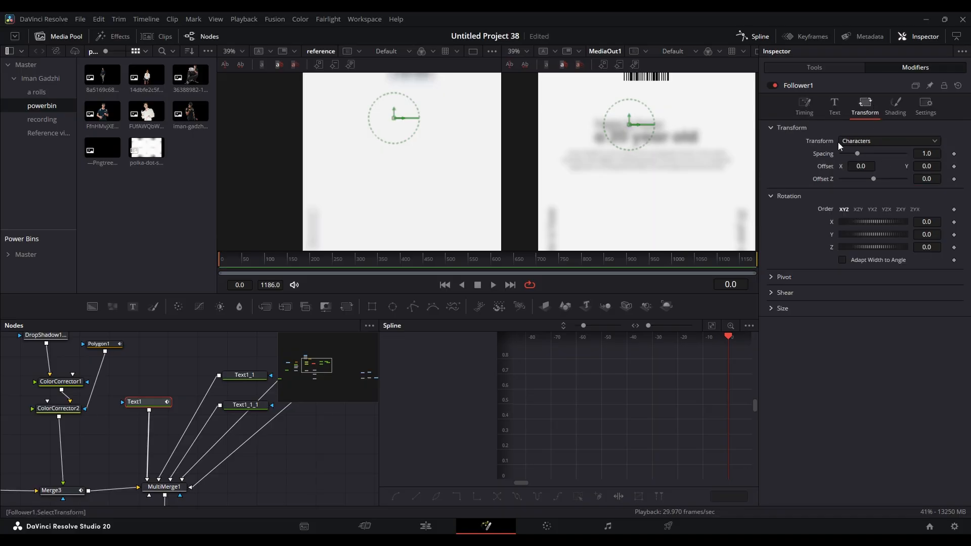
click(863, 141)
click(857, 167)
click(954, 167)
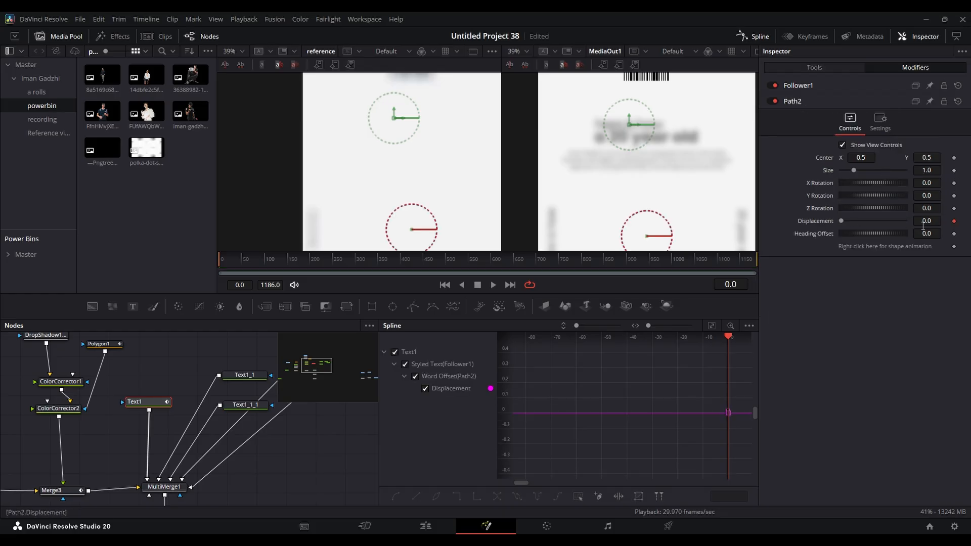
click(796, 102)
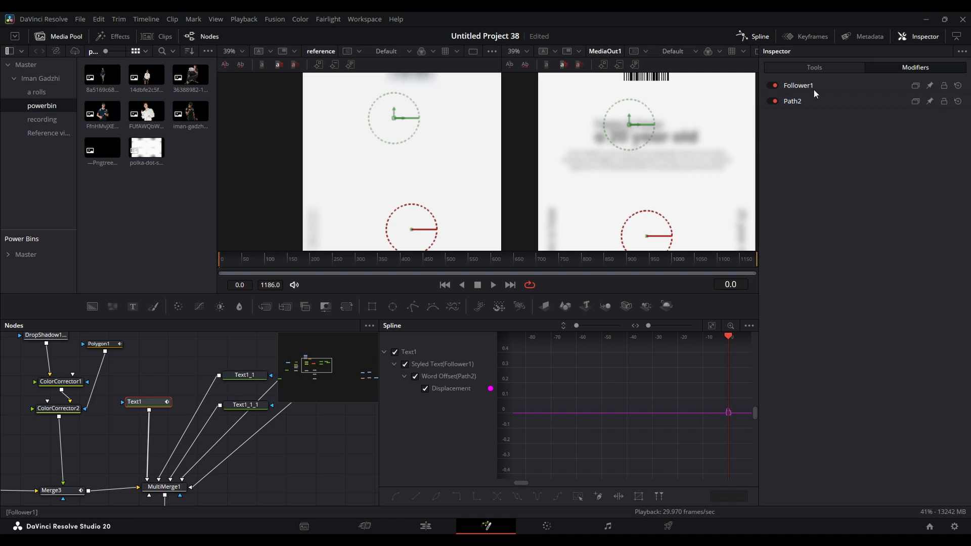
click(814, 84)
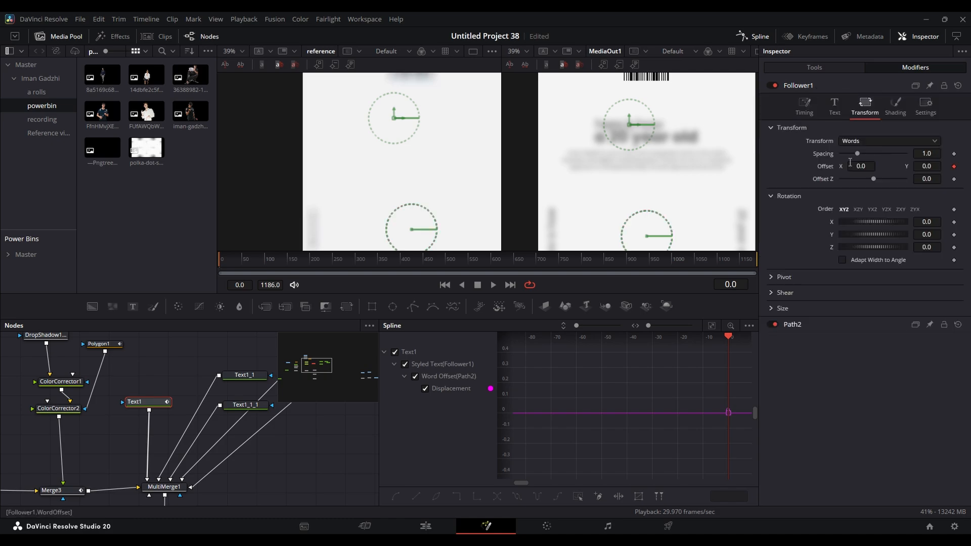
- Add a word Offset keyframe at frame 15 and set the Y offset at frame 0 to -0.02
drag(215, 259, 226, 262)
click(734, 284)
text(15)
key(Return)
click(954, 166)
key(Home)
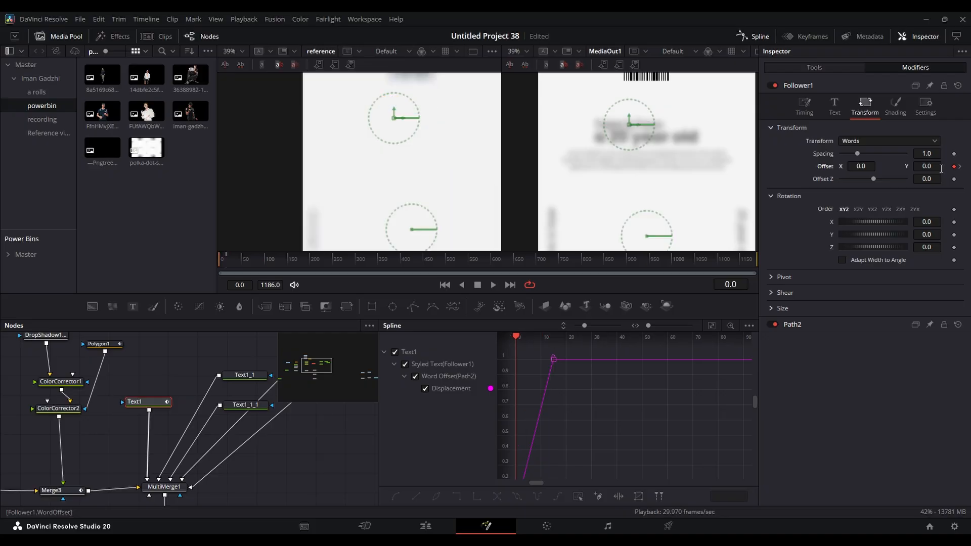
drag(931, 163, 927, 164)
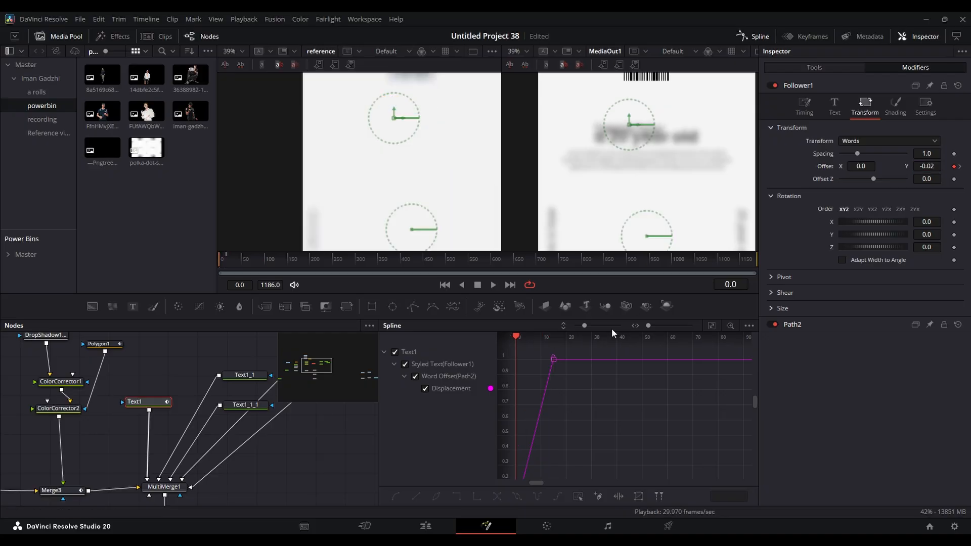
- Play back the opening frames to check the rising "here is how" words up close against the reference
click(760, 38)
key(space)
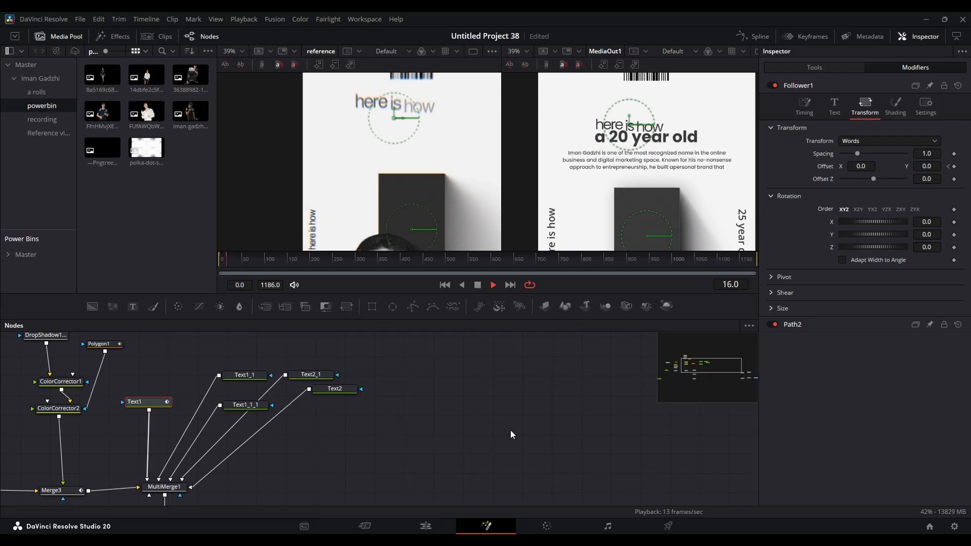
key(space)
scroll(621, 119, up, 5)
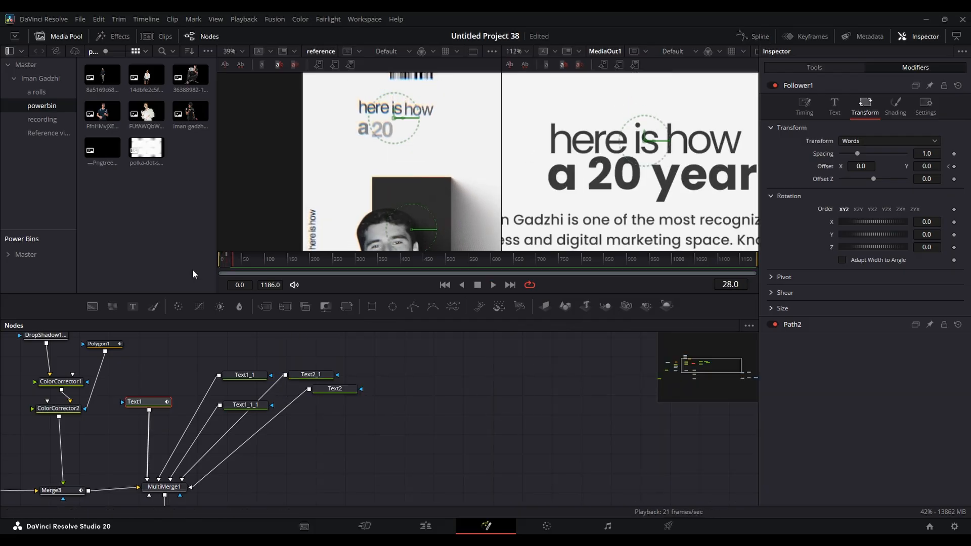
drag(232, 259, 168, 272)
key(space)
key(space)
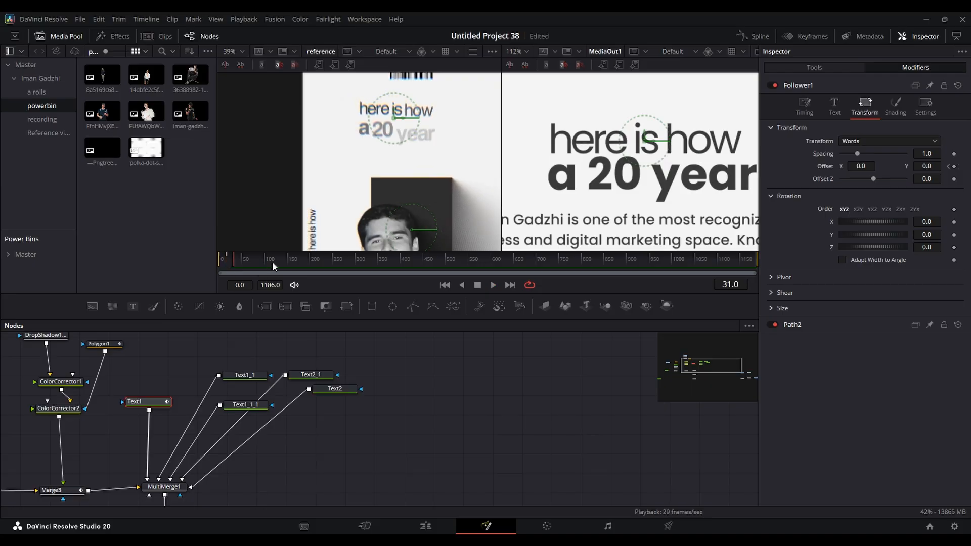
- Smooth the word offset's displacement curve in the spline editor and replay the opening frames
click(758, 36)
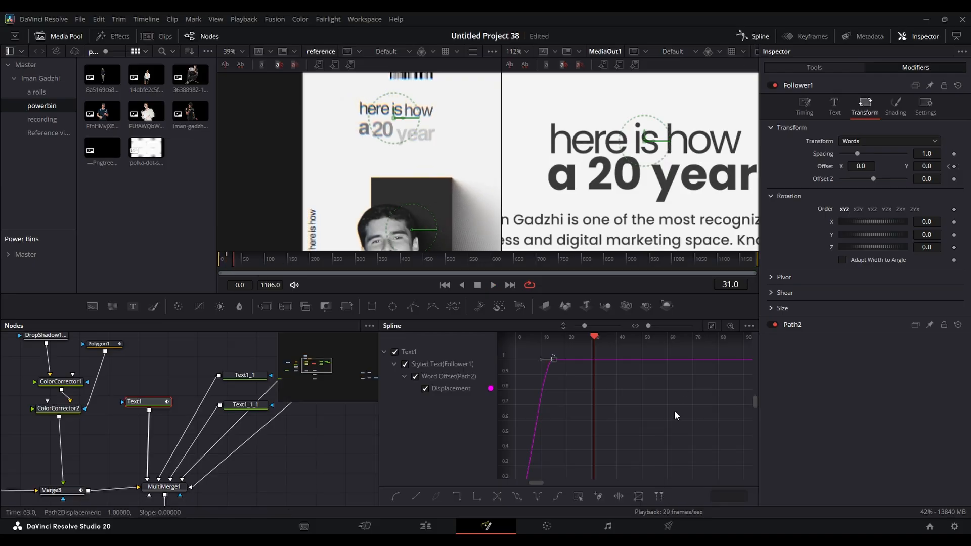
click(753, 36)
drag(253, 259, 153, 263)
key(space)
key(space)
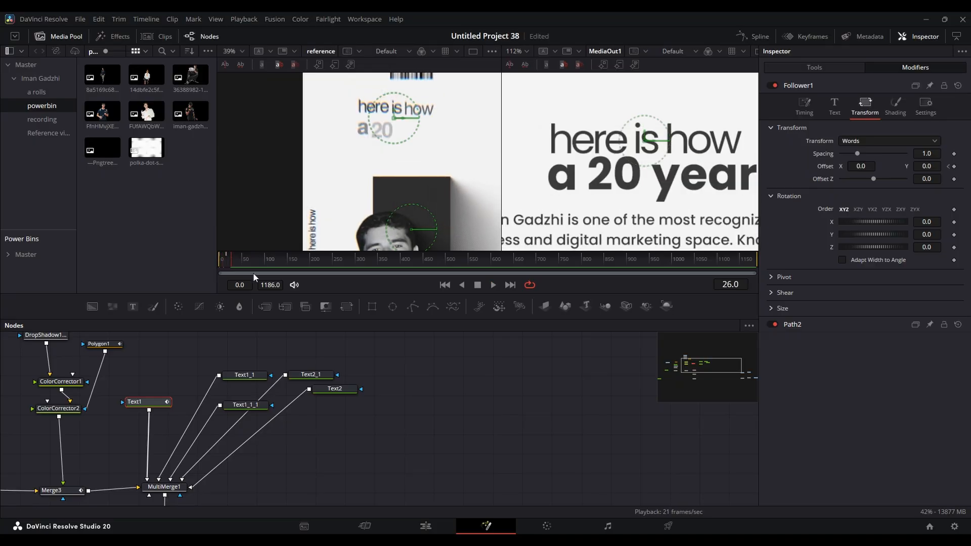
- Set the Follower's delay between characters to 1.5
click(806, 105)
click(927, 168)
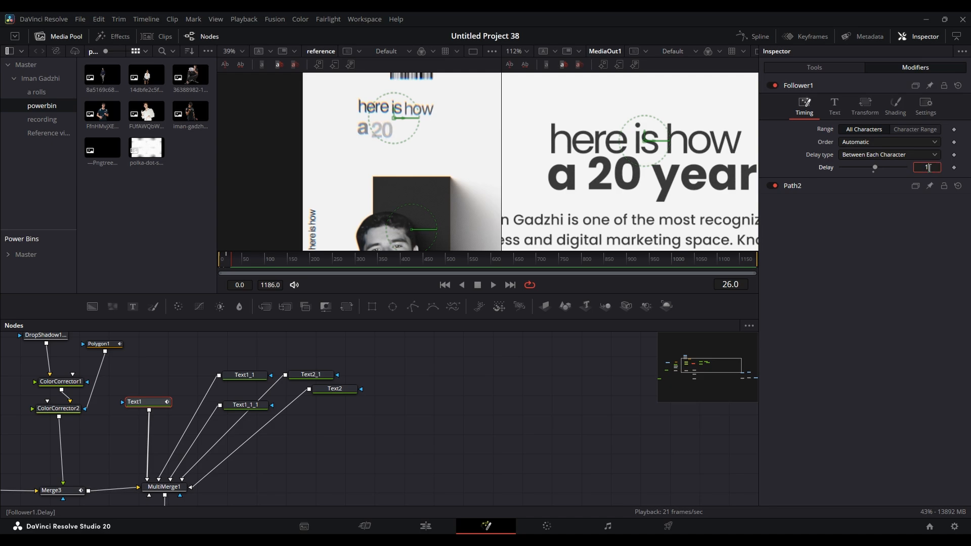
key(Return)
mouse_move(241, 263)
mouse_down()
mouse_move(222, 262)
mouse_move(231, 261)
mouse_up()
click(756, 36)
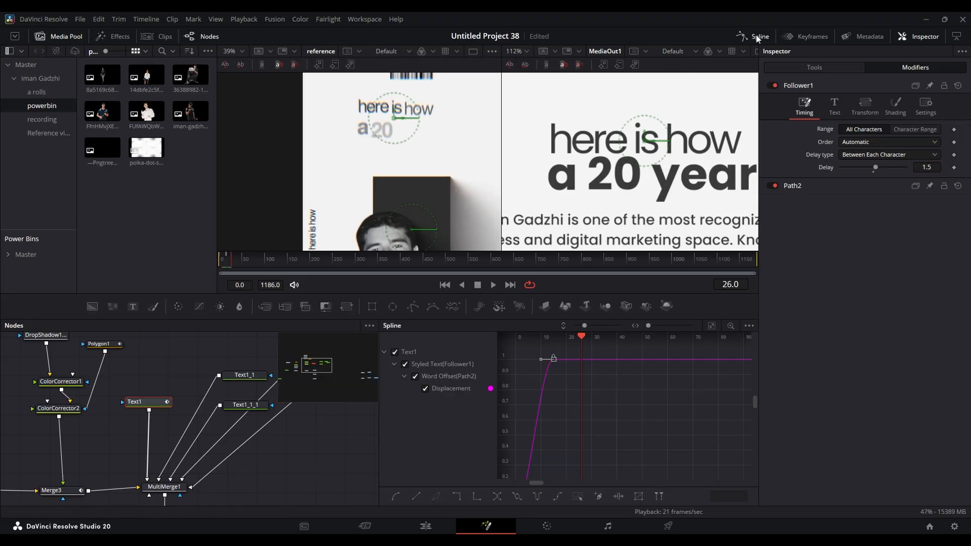
click(756, 35)
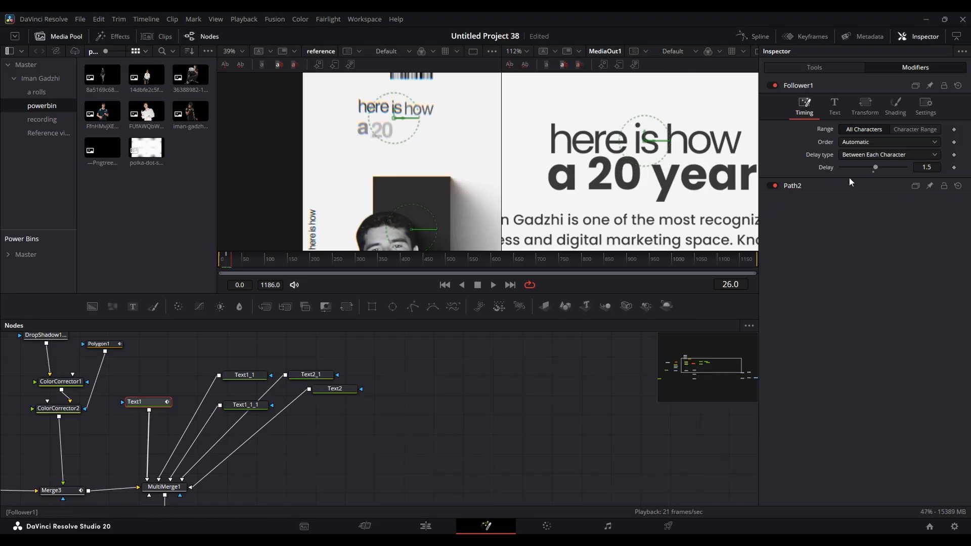
- Keyframe the opacity in the Follower's shading settings at frame 0 for the "here is how" text
click(892, 106)
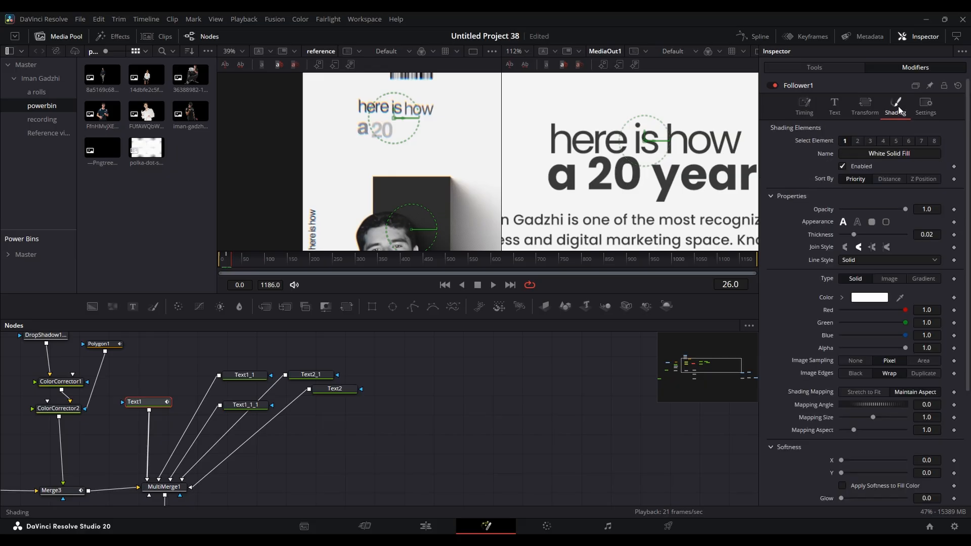
click(813, 68)
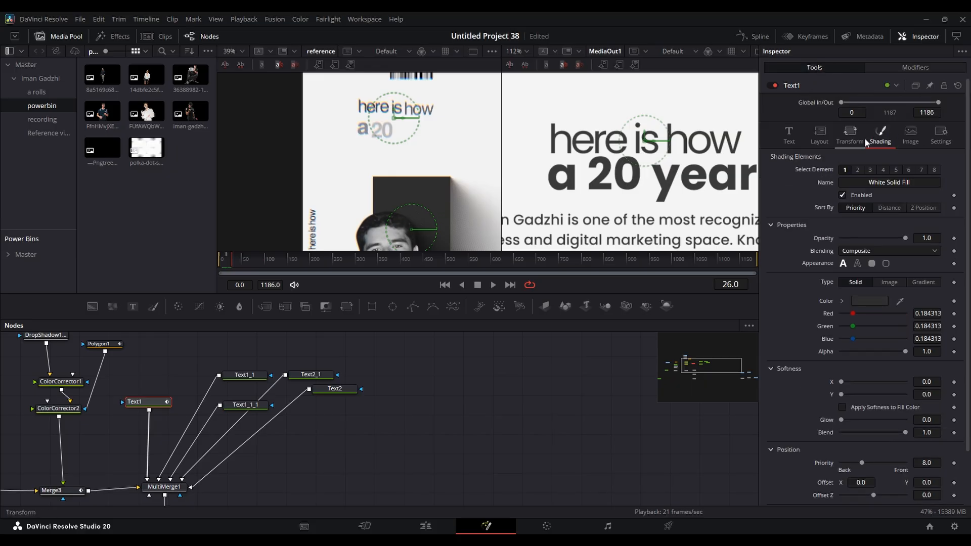
click(916, 68)
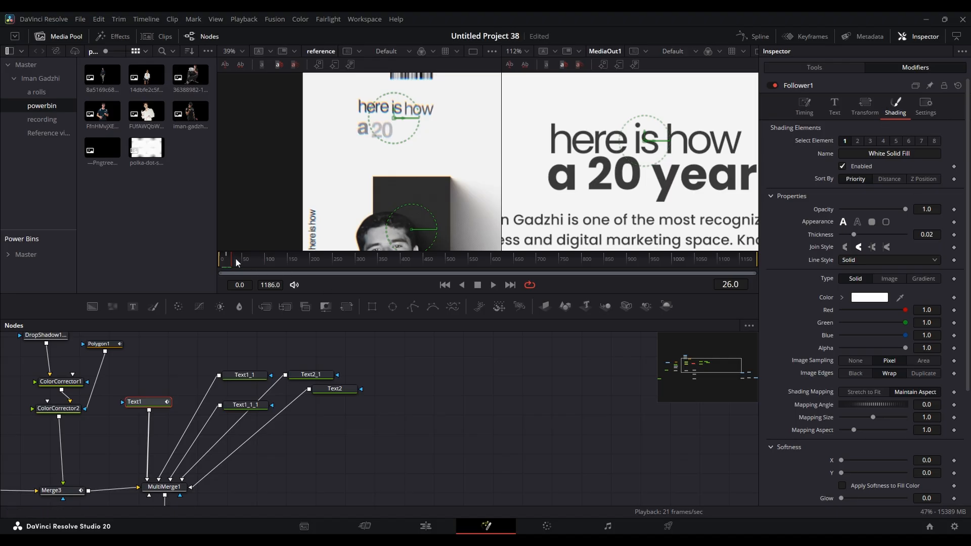
drag(235, 259, 219, 259)
click(954, 210)
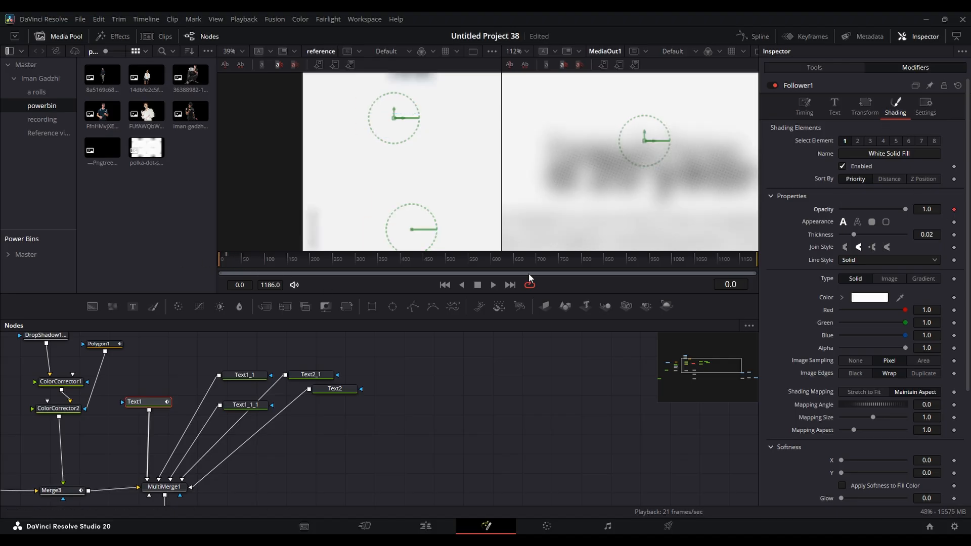
- Add a Follower opacity keyframe at frame 15 and set the opacity at frame 0 to 0
click(739, 285)
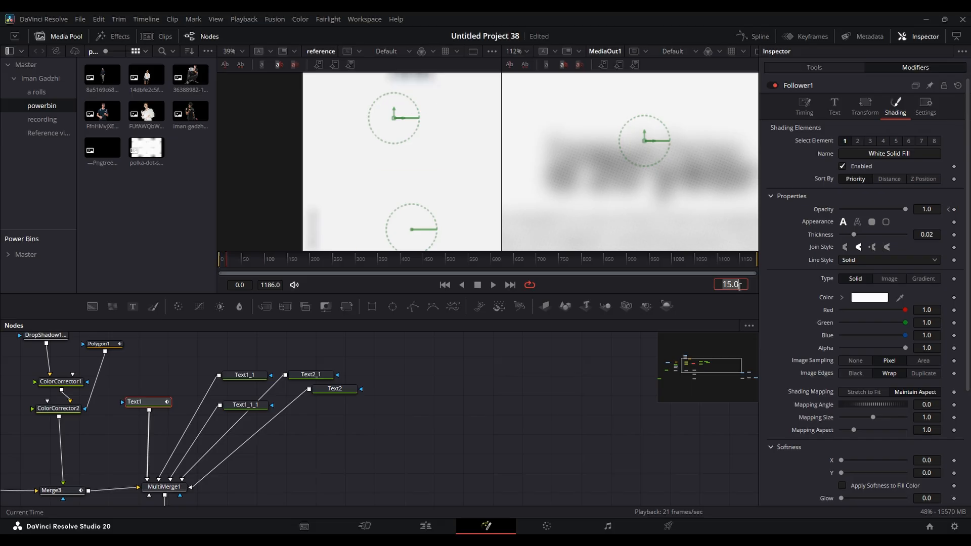
text(15.0)
key(Return)
click(949, 210)
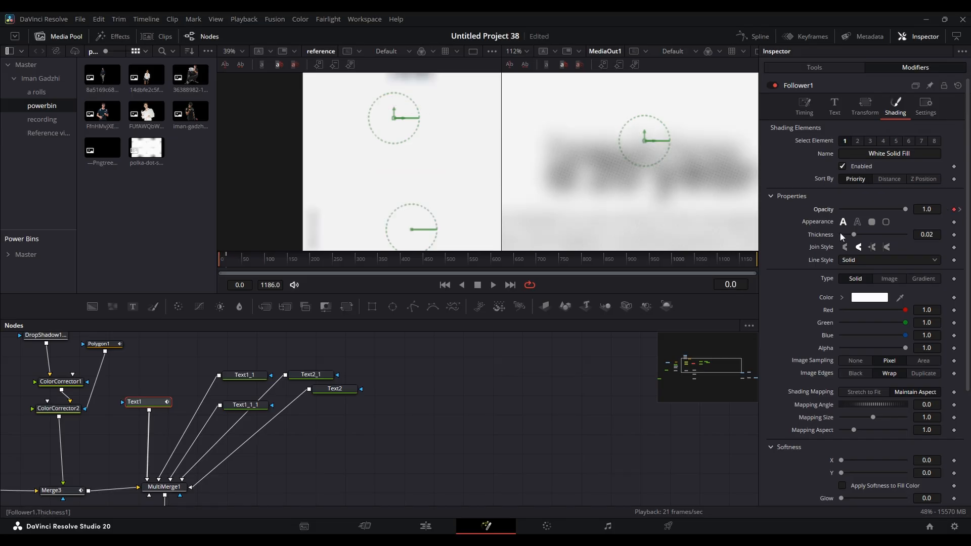
- Play back the opening frames to check the character-by-character fade-in of "here is how"
key(space)
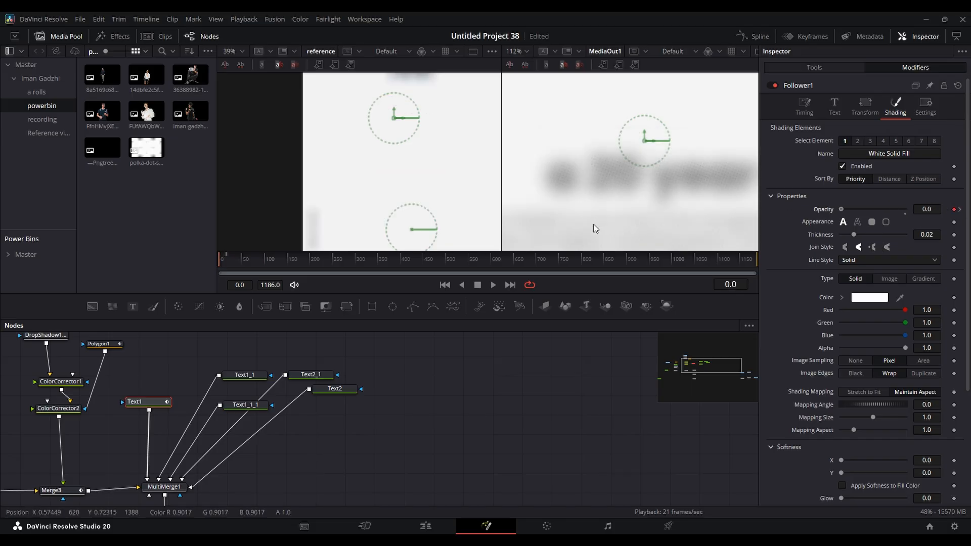
click(503, 380)
key(space)
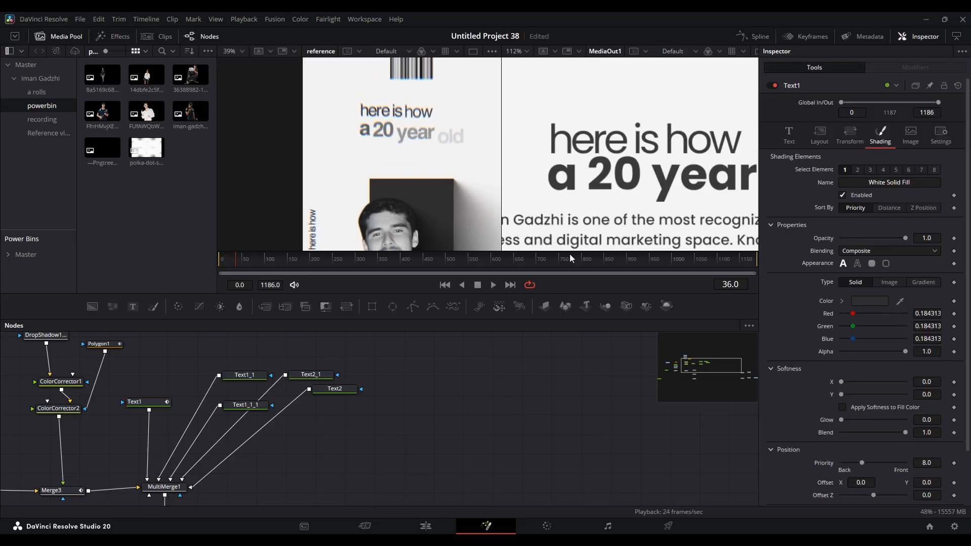
- Shape Text1's Follower opacity curve in the spline editor with a gentle start and a steeper arrival at frame 15
click(758, 36)
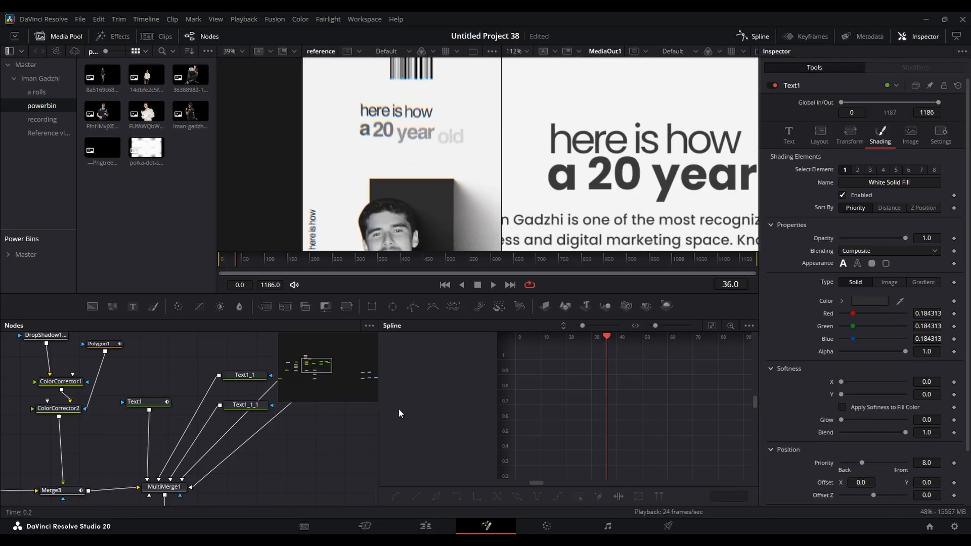
click(144, 401)
key(space)
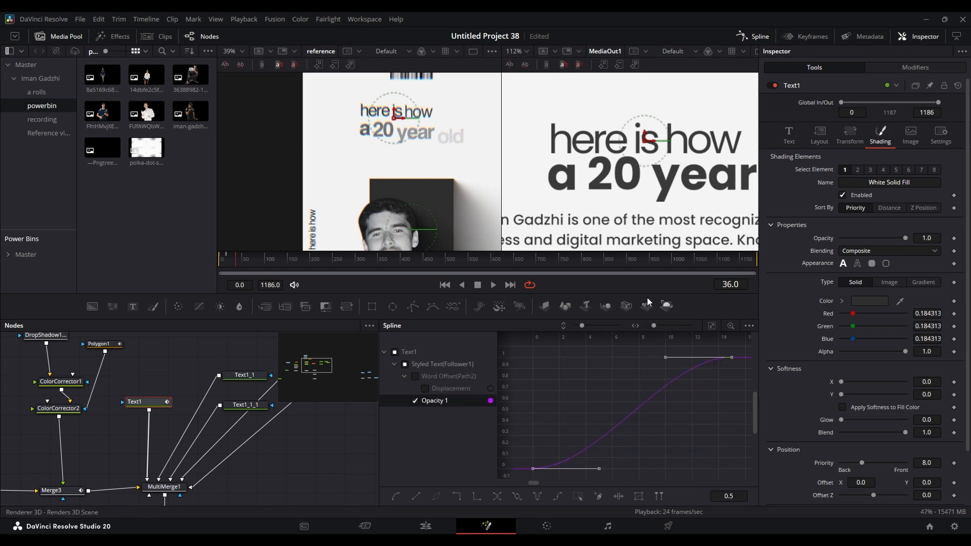
key(space)
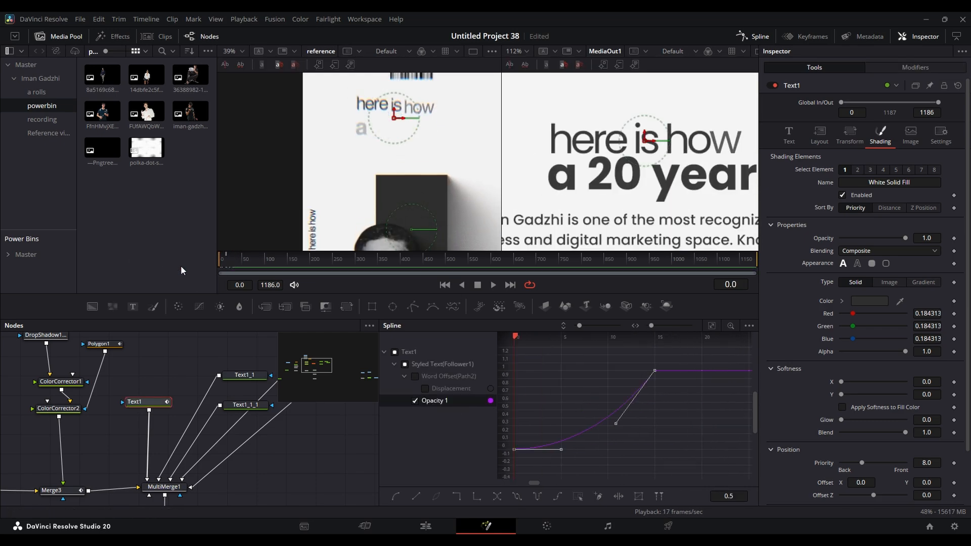
drag(511, 414, 627, 392)
drag(697, 428, 663, 437)
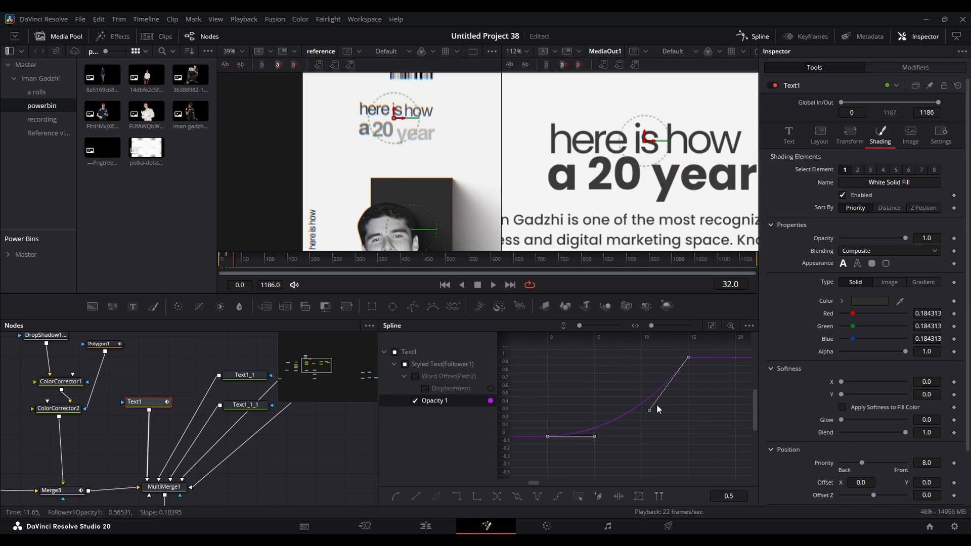
- Replay the title from frame 0 to check the reshaped opacity fade, and close the spline editor
drag(242, 259, 211, 290)
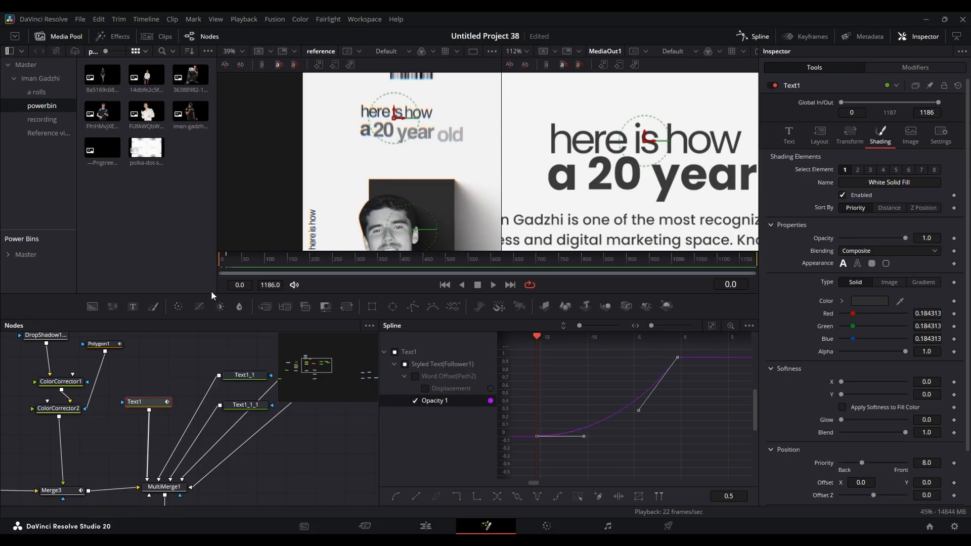
click(324, 456)
key(space)
key(space)
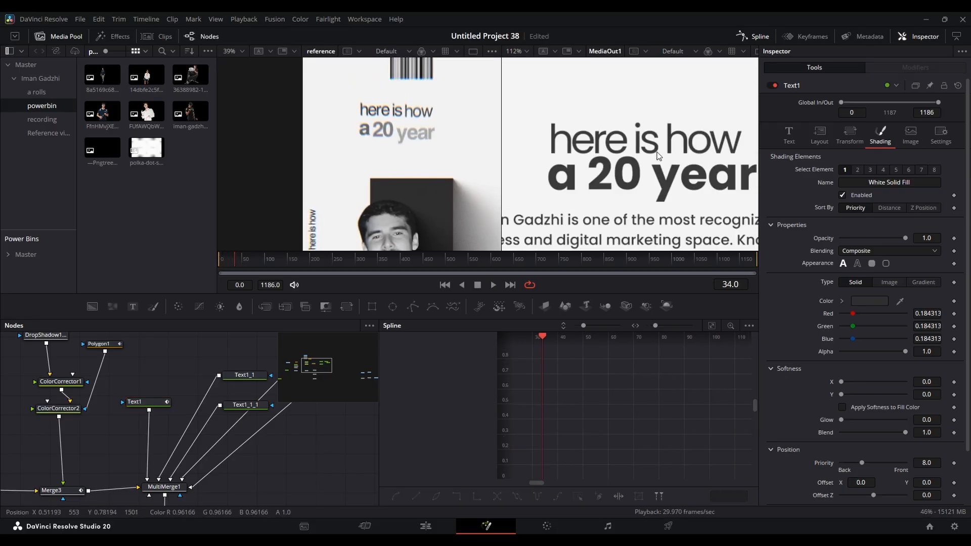
click(763, 37)
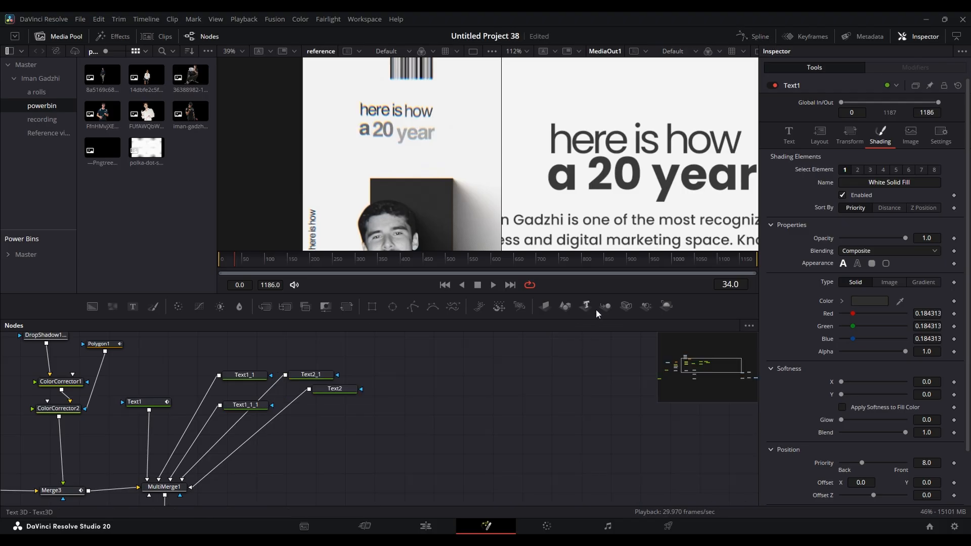
- Examine the headline against the reference in the viewer and inspect the keyframe timeline of the "here is how" text
scroll(642, 144, down, 2)
scroll(671, 164, up, 2)
scroll(562, 144, down, 2)
scroll(631, 161, up, 1)
scroll(627, 169, down, 1)
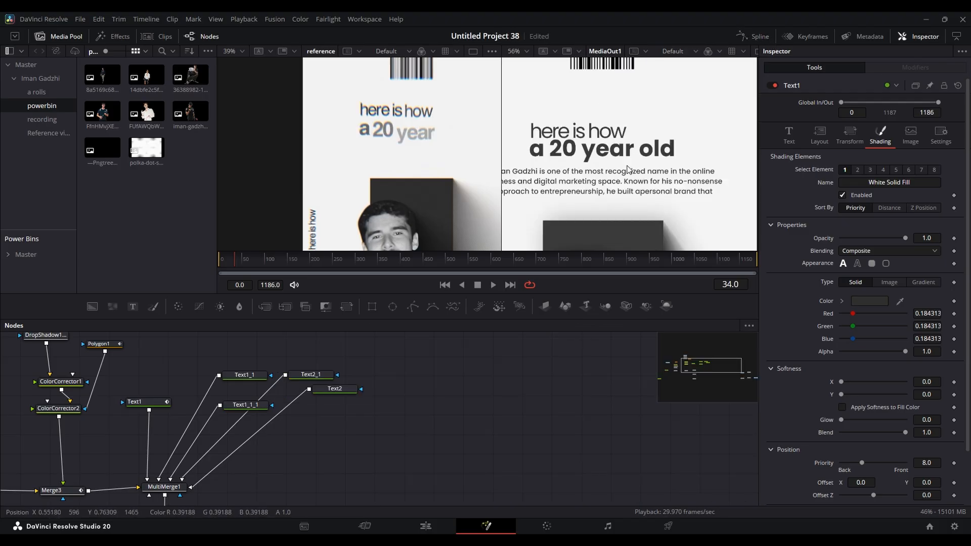
scroll(628, 169, down, 1)
scroll(612, 159, up, 1)
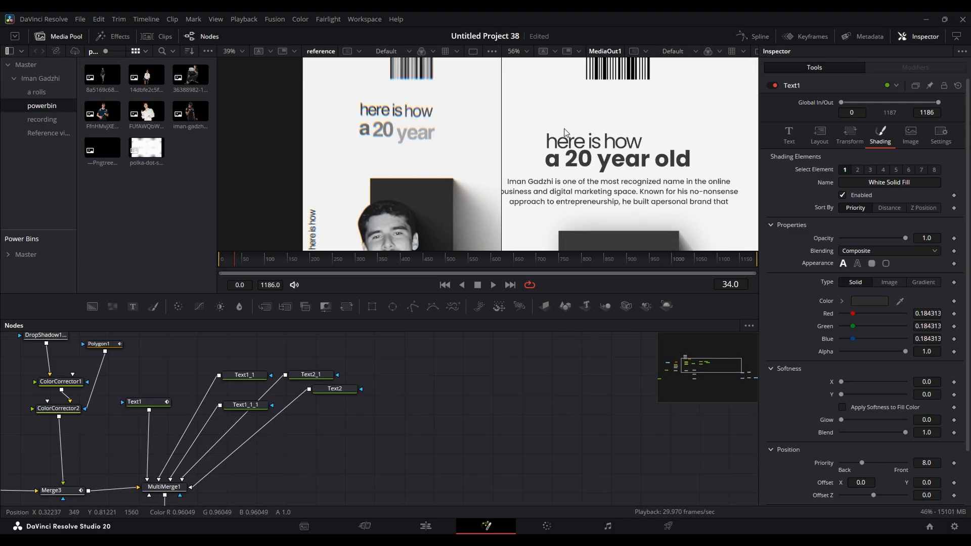
scroll(481, 373, up, 4)
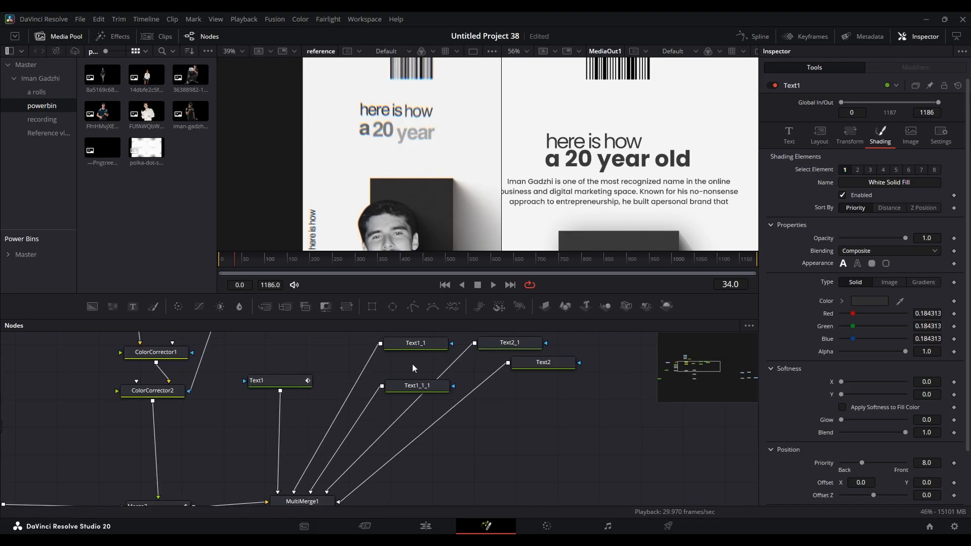
drag(411, 364, 395, 371)
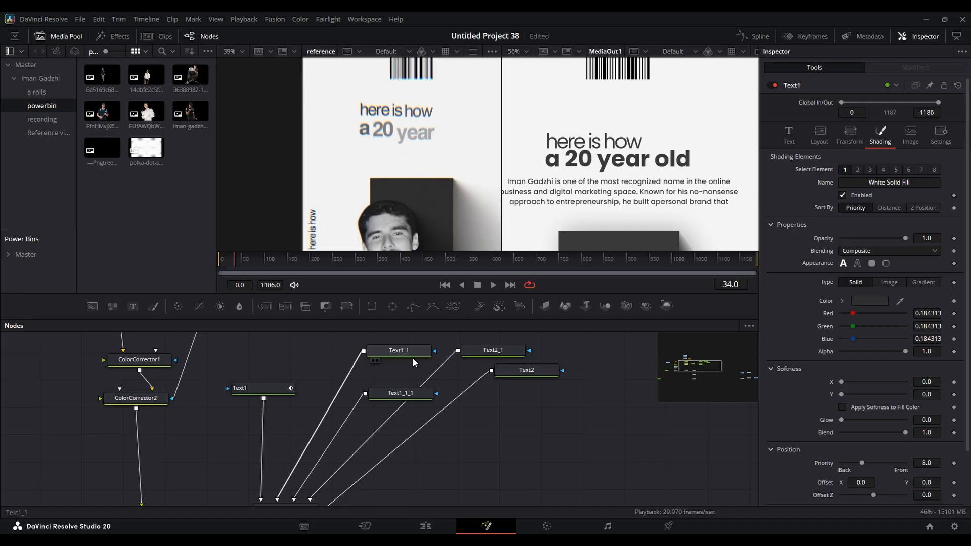
click(268, 390)
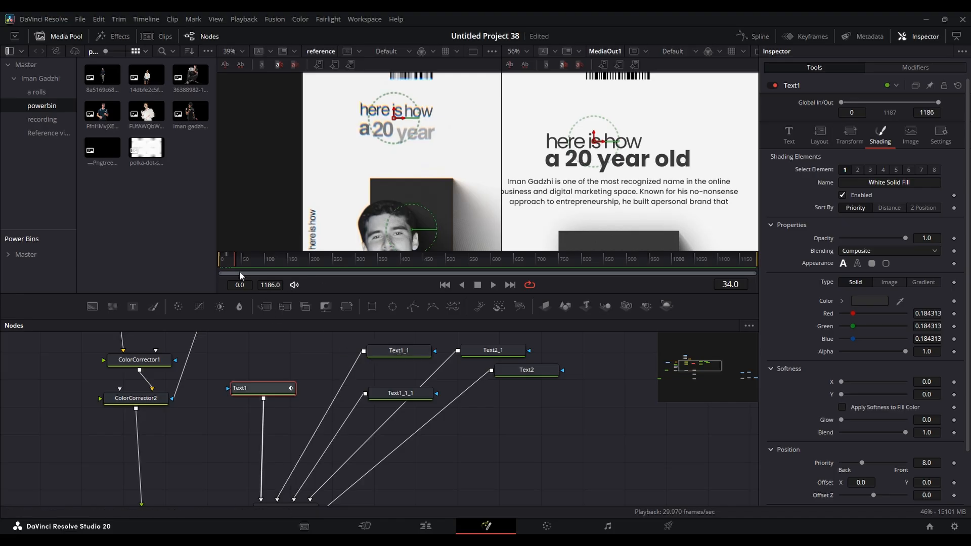
click(807, 35)
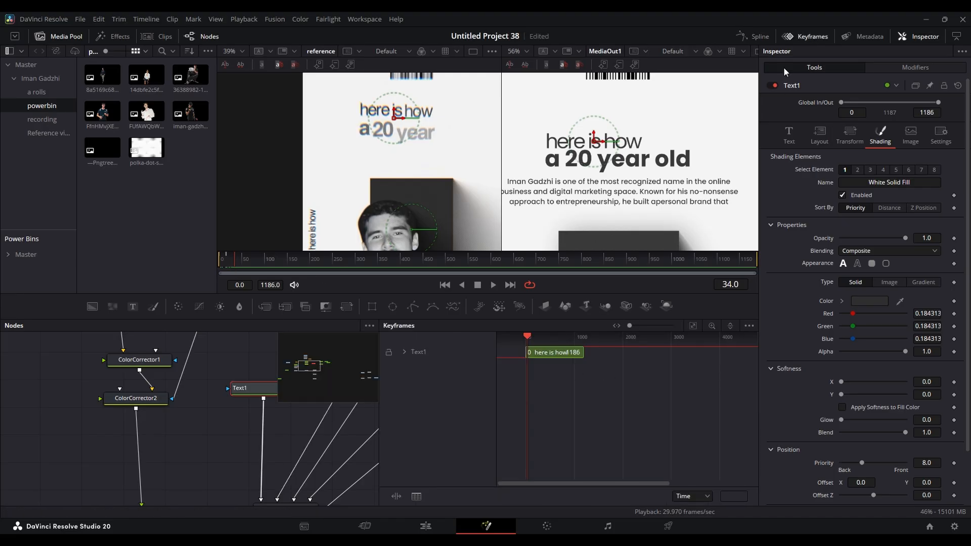
click(807, 36)
- Apply the Follower animation to the "a 20 year old" text in Text1_1
click(398, 366)
click(915, 68)
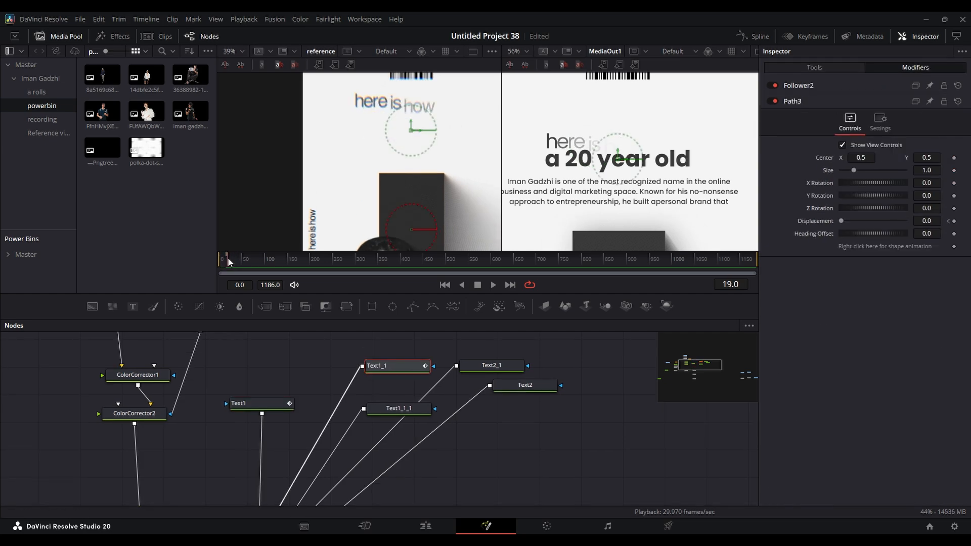
drag(228, 258, 232, 258)
click(824, 87)
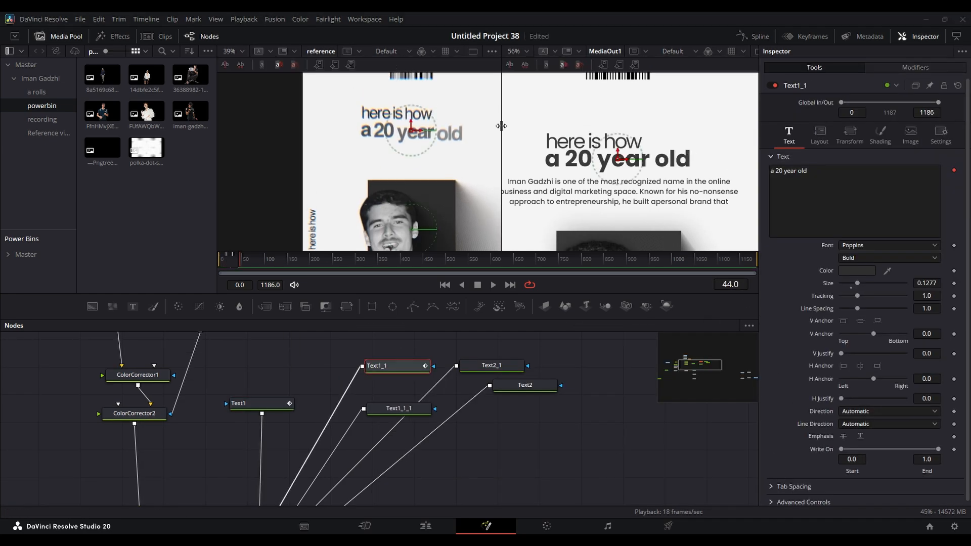
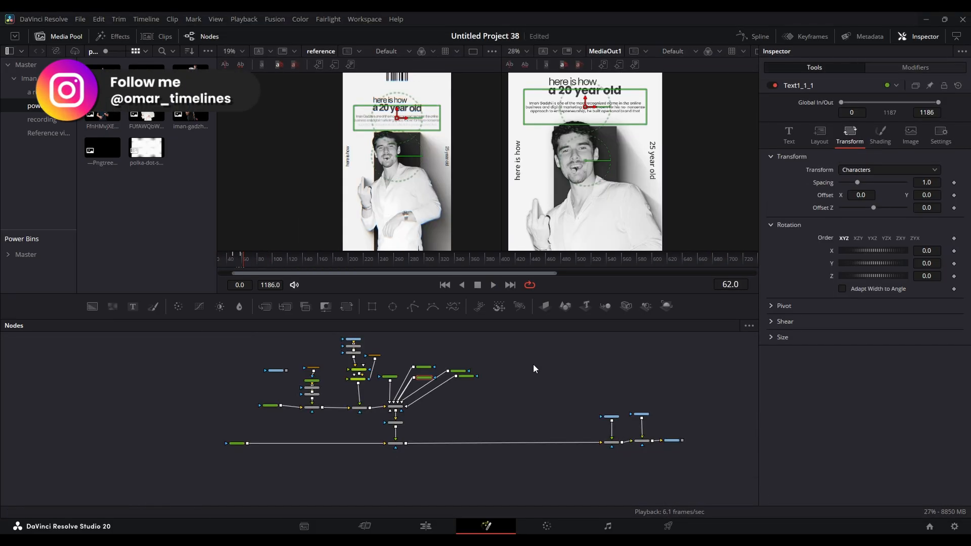
- Scrub the comp to frame 88 and move the Merge4, Merge2 and MediaOut1 node group farther from Merge5
click(534, 365)
drag(240, 259, 205, 260)
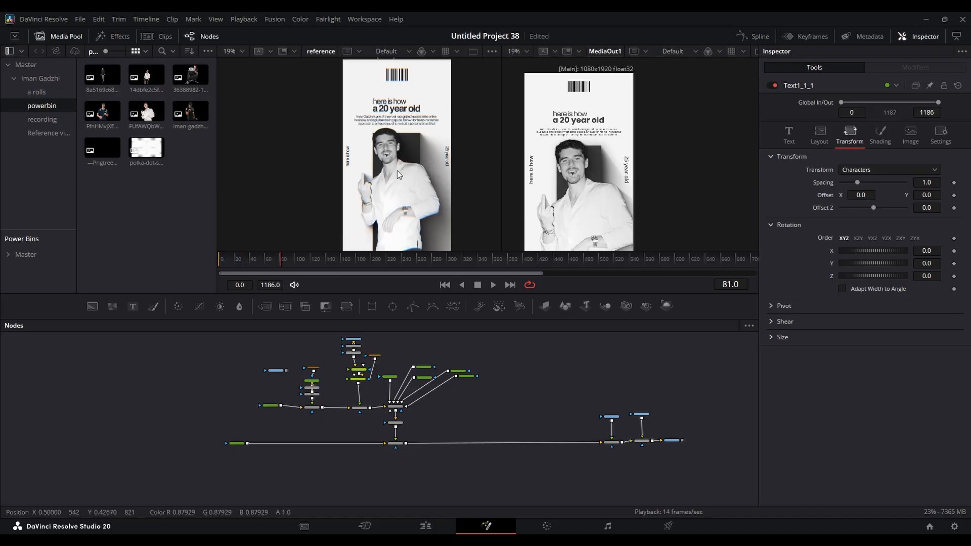
mouse_move(278, 257)
mouse_down()
mouse_move(338, 260)
mouse_move(286, 260)
mouse_up()
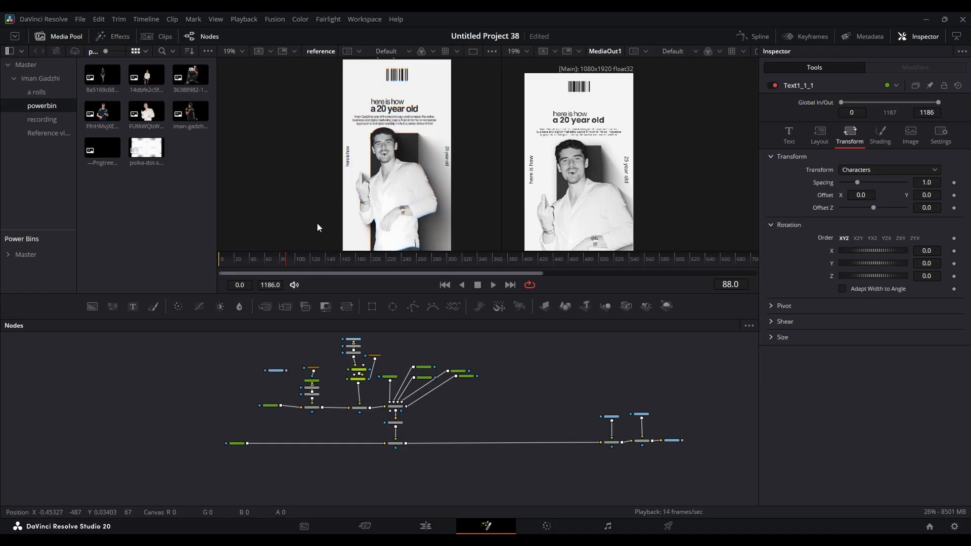
drag(699, 473, 594, 405)
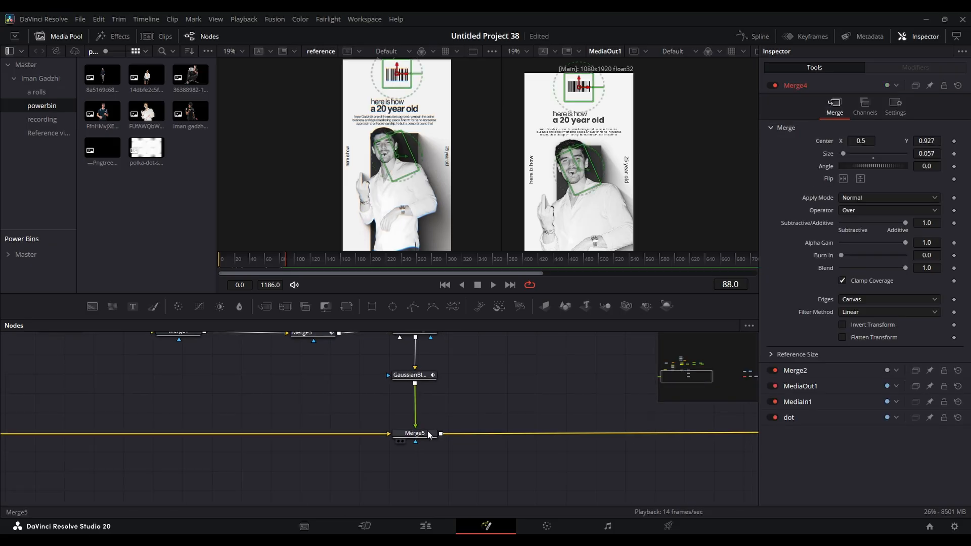
- Keyframe Merge5's Center at X 0.5, Y 0.5 on frame 85
click(424, 435)
drag(290, 260, 283, 259)
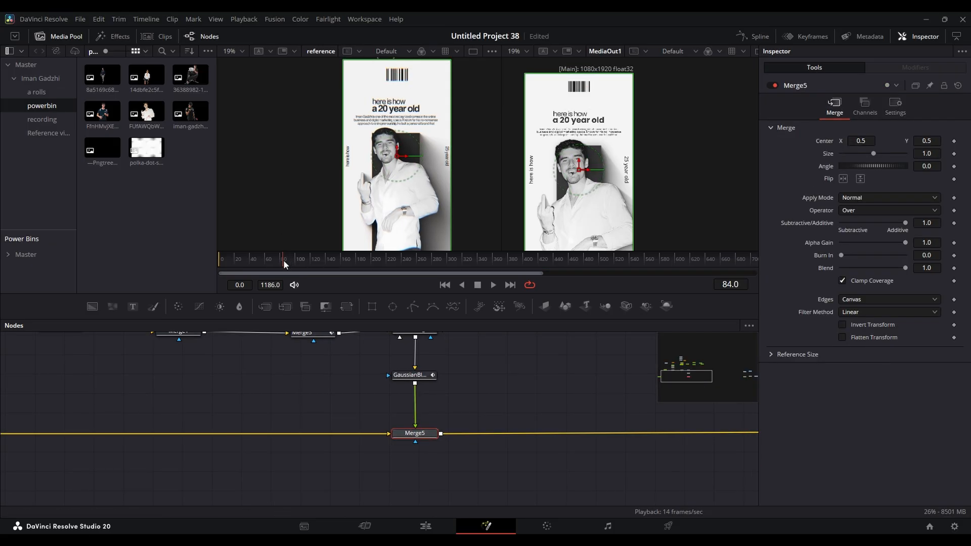
click(955, 142)
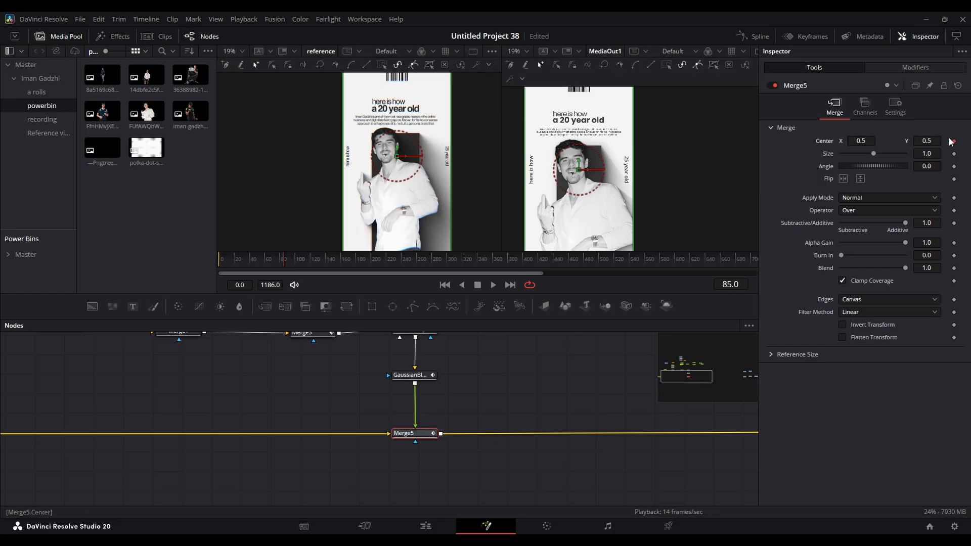
- Slide the first scene out by keyframing Merge5's Center X at -0.51 on frame 150
drag(289, 259, 334, 261)
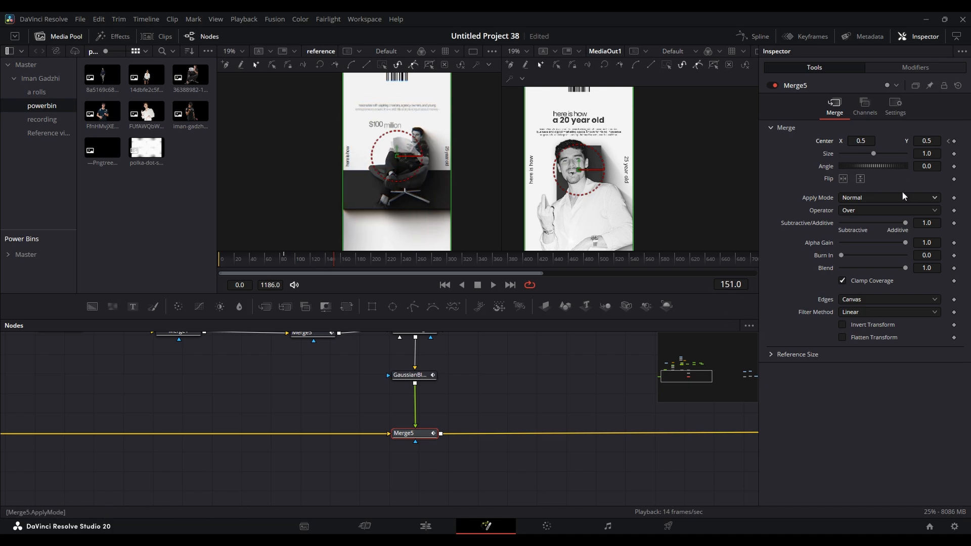
click(725, 286)
text(150)
key(Return)
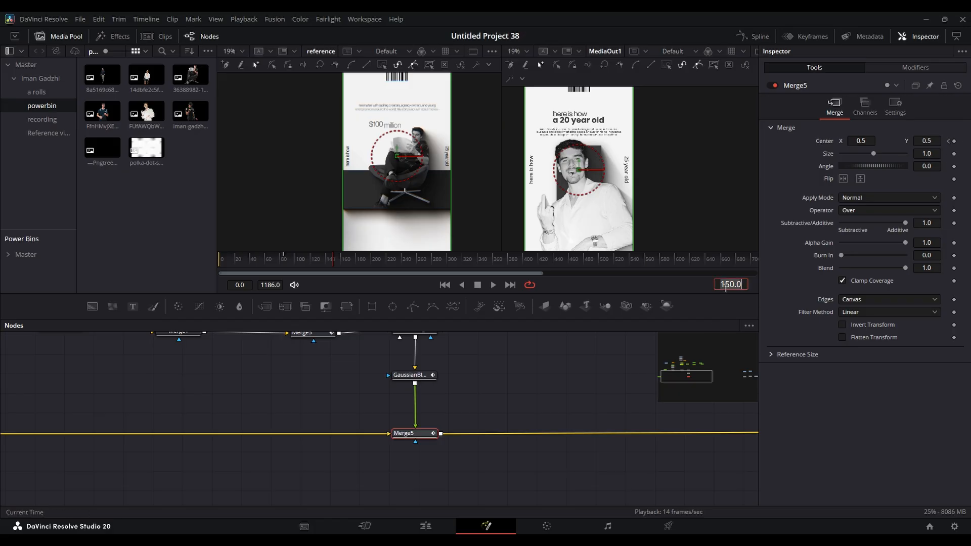
click(954, 142)
drag(868, 143, 540, 158)
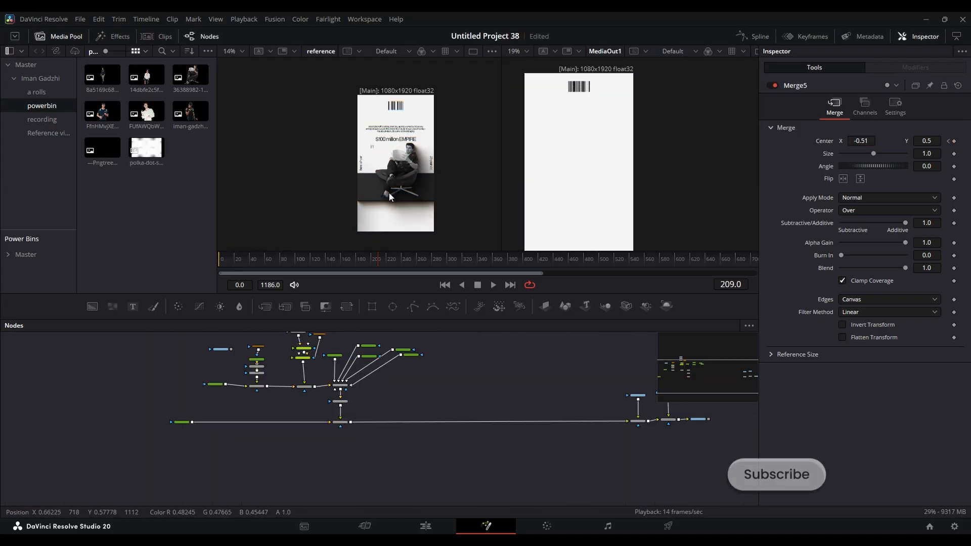
- Examine the seated man's shoes and the lower edge of the dark rectangle in the reference at frame 222
mouse_move(392, 259)
mouse_down()
mouse_move(366, 265)
mouse_move(387, 260)
mouse_up()
scroll(392, 190, up, 5)
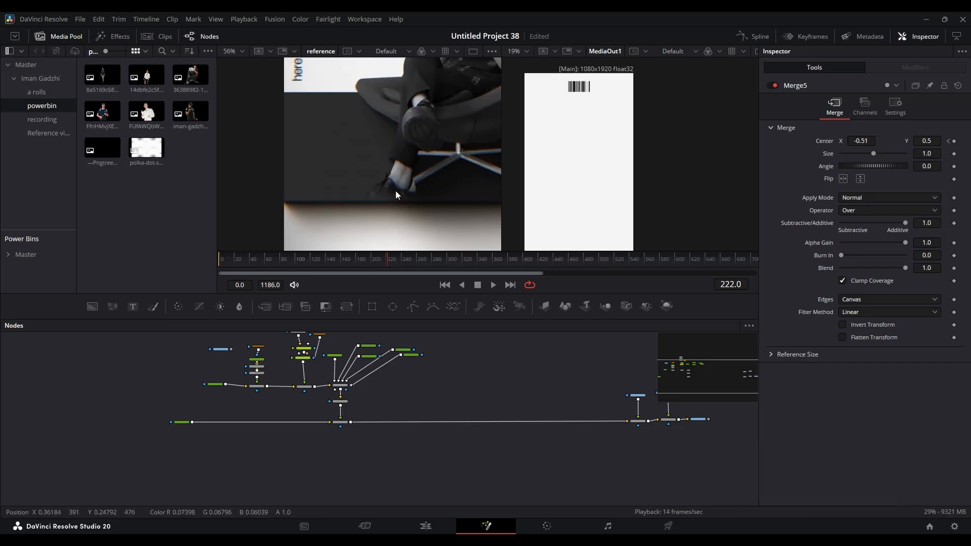
scroll(390, 195, down, 5)
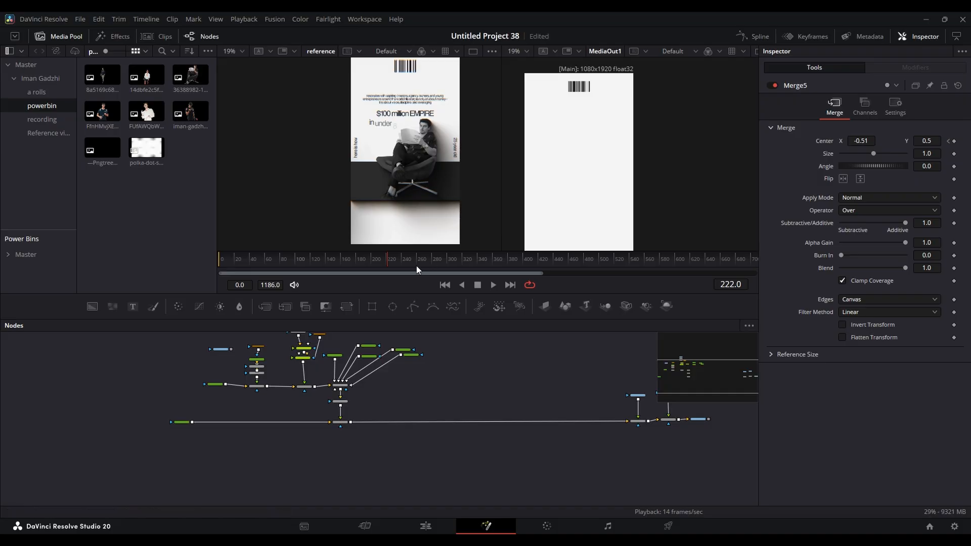
scroll(411, 175, up, 2)
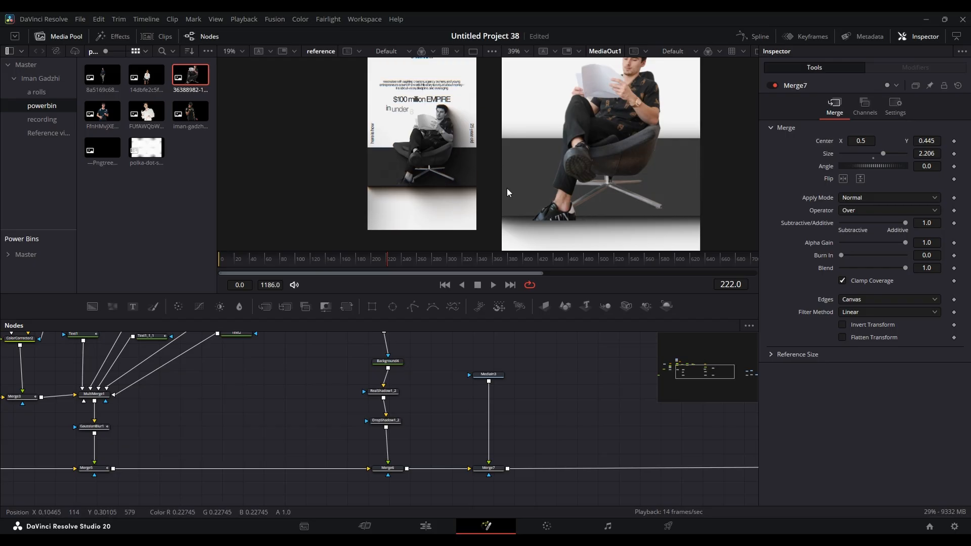
scroll(431, 187, up, 5)
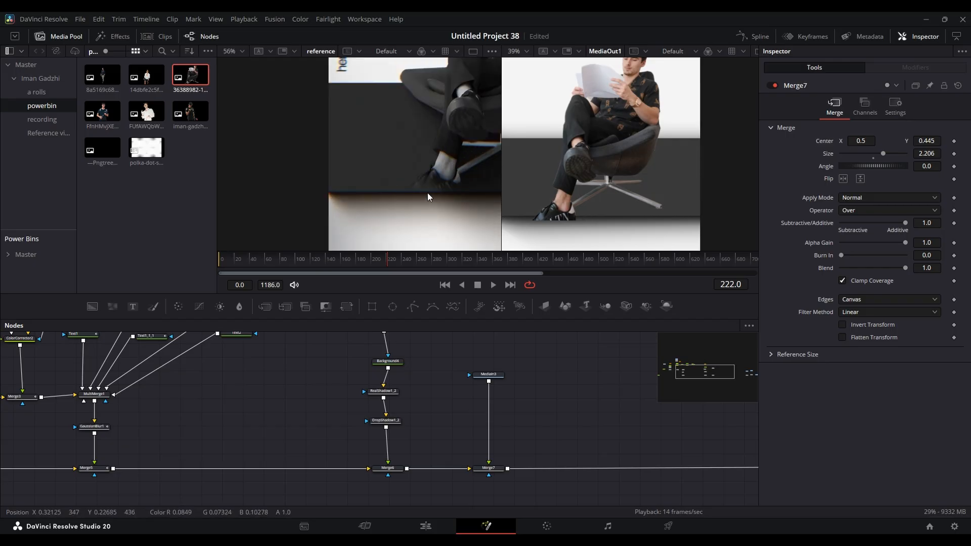
scroll(428, 196, up, 3)
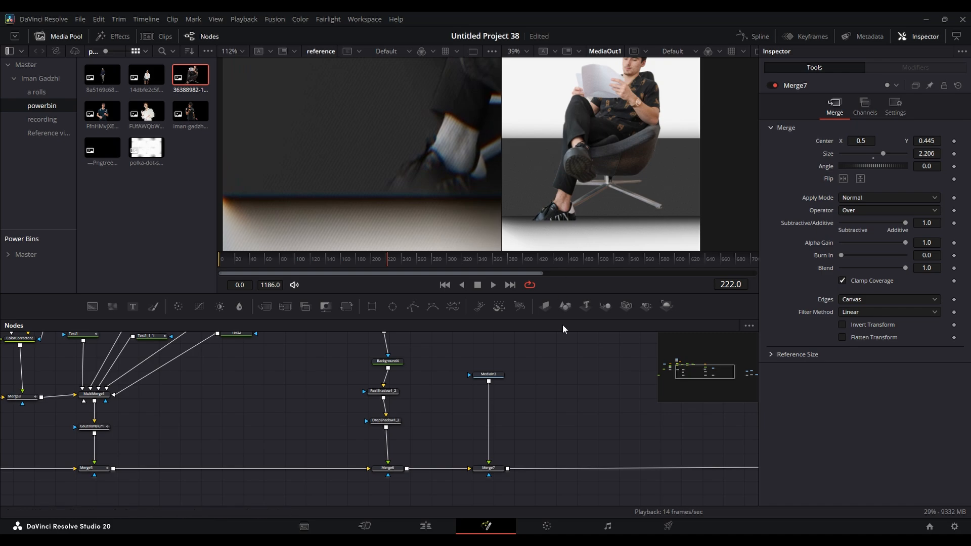
- Mask MediaIn3 with a rectangle and enlarge it around the seated man to about 1.03 wide and 1.13 high
drag(541, 376, 496, 399)
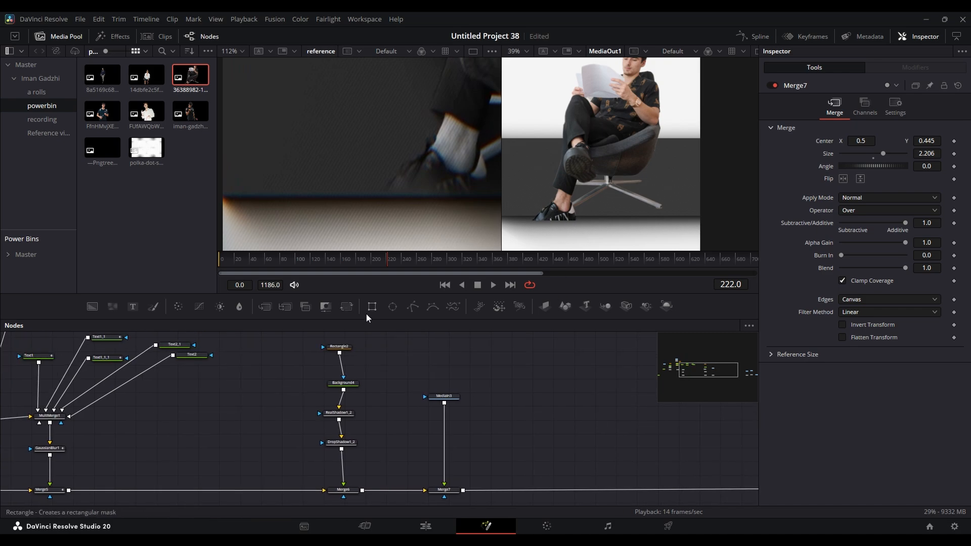
click(435, 365)
drag(449, 367, 449, 399)
click(448, 397)
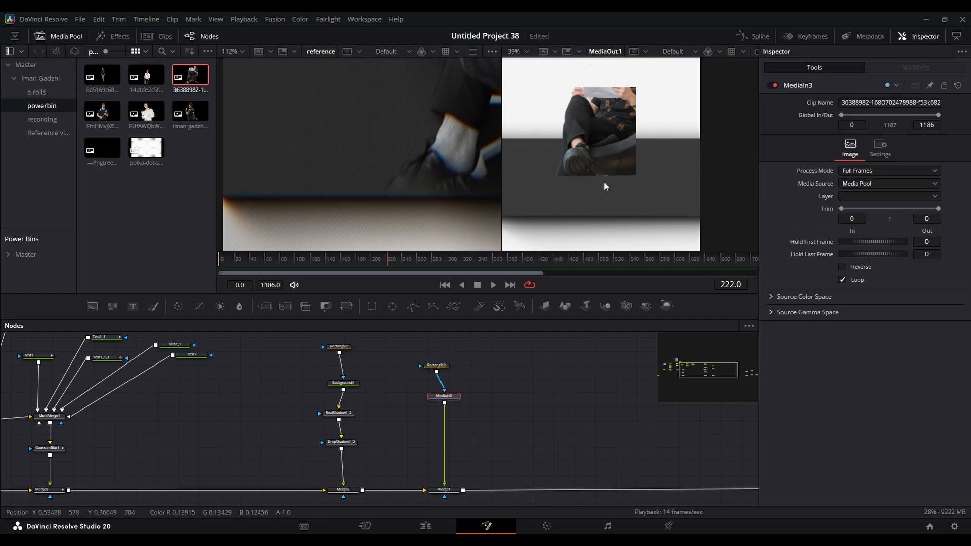
click(436, 366)
drag(614, 177, 633, 232)
scroll(639, 196, down, 2)
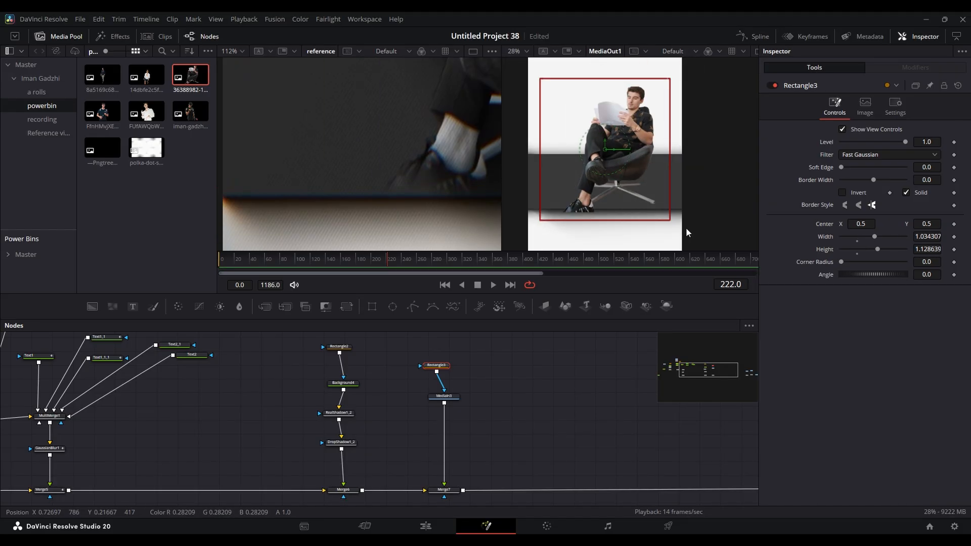
- Fade the shoes at the floor line by setting Rectangle3's Soft Edge to 0.0331 and Center Y to 0.622
scroll(603, 225, up, 2)
drag(925, 224, 932, 224)
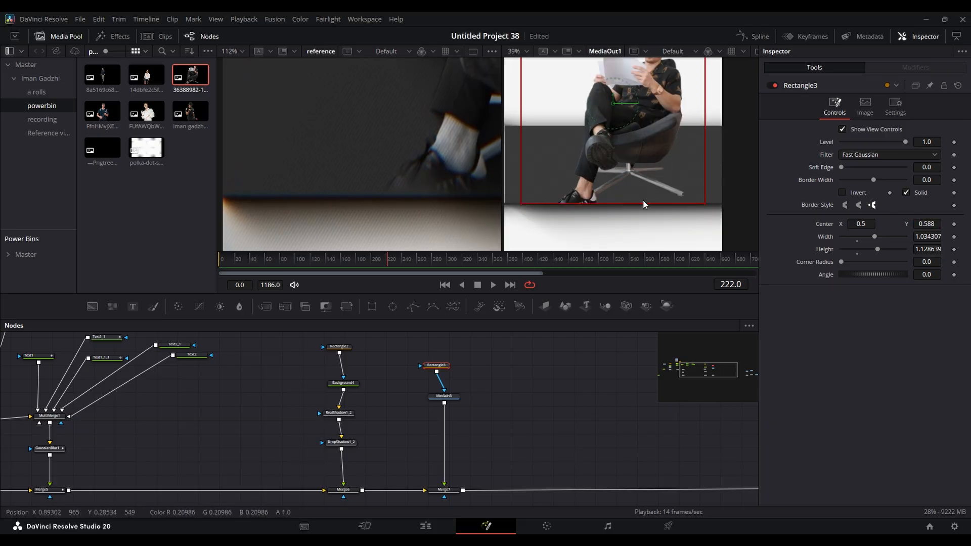
scroll(643, 203, up, 6)
drag(931, 224, 933, 224)
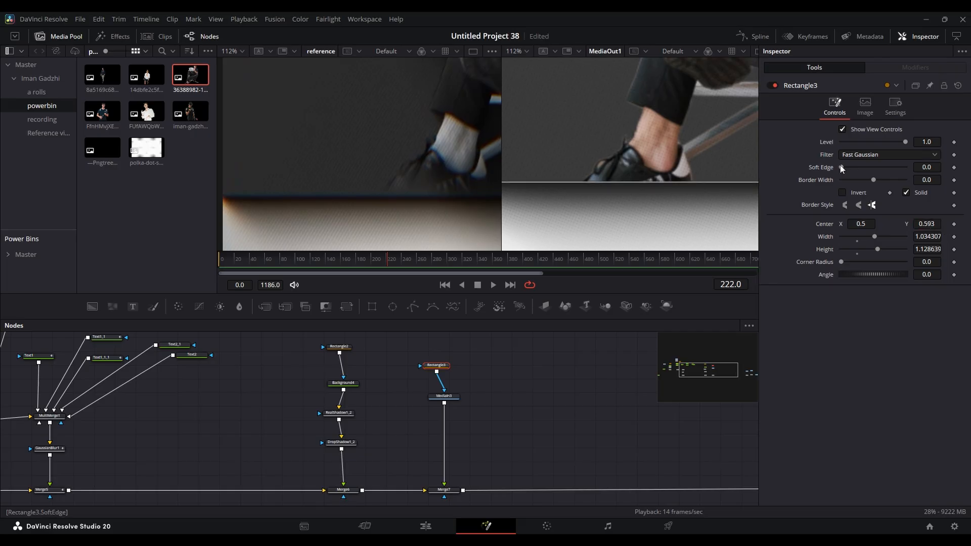
drag(842, 168, 854, 168)
drag(931, 224, 941, 224)
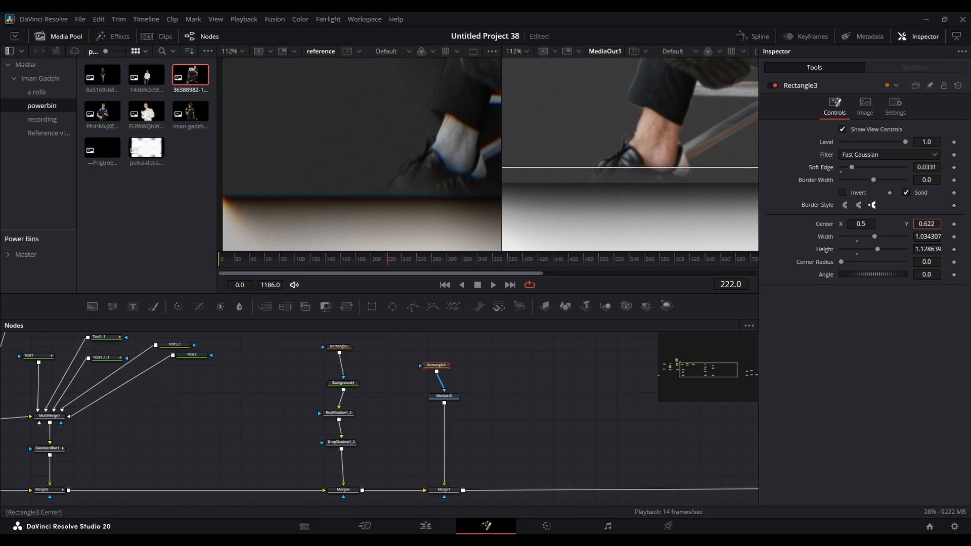
scroll(673, 202, down, 5)
- Examine the edge of the Real Shadow beside the chair in the composition
click(603, 345)
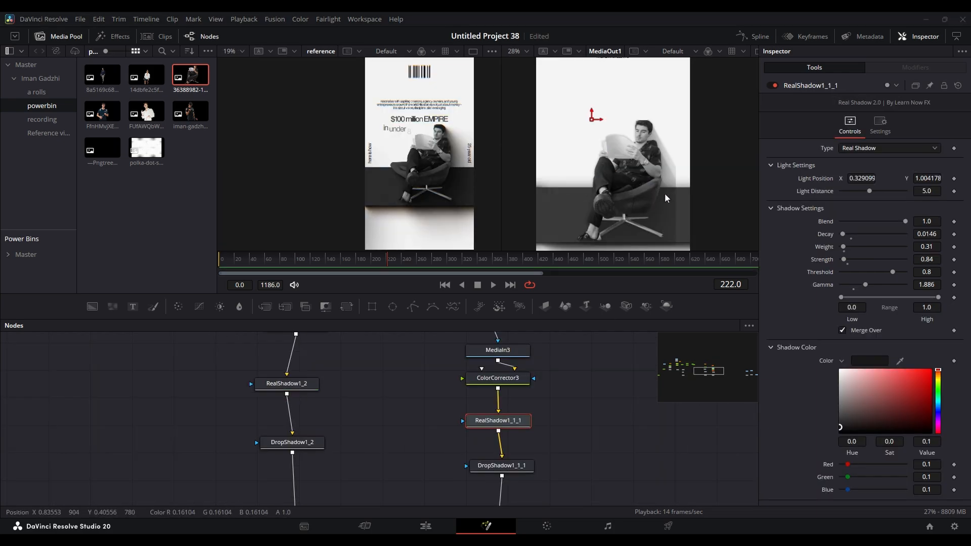
drag(597, 446, 602, 457)
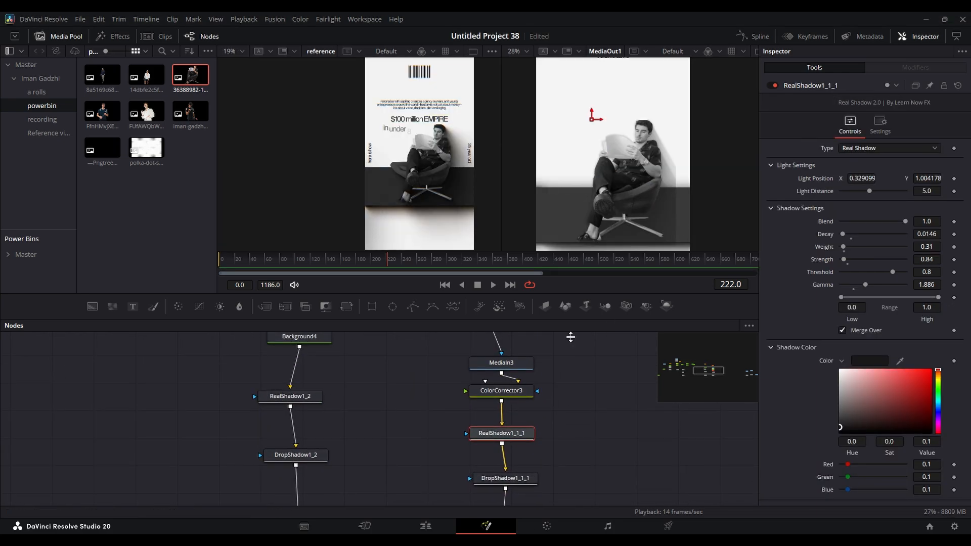
scroll(570, 337, down, 2)
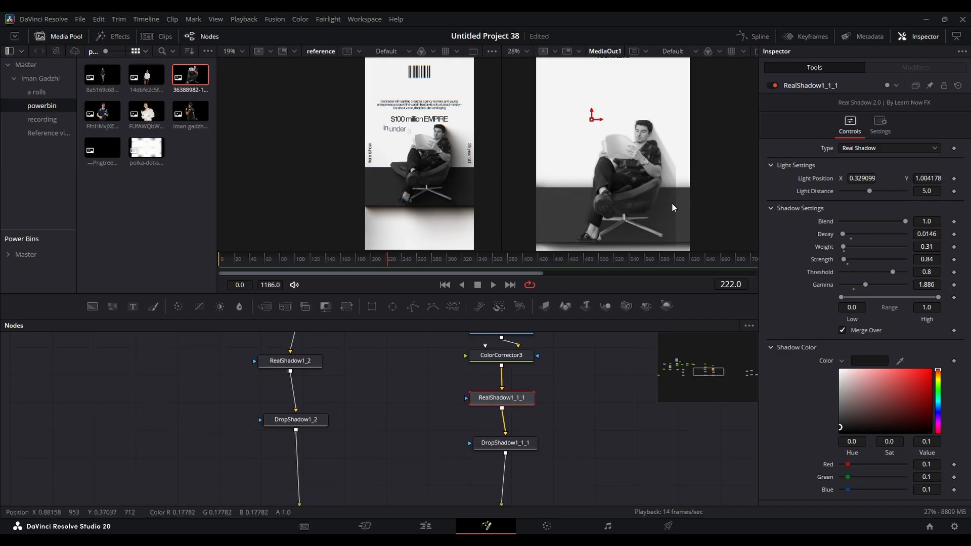
scroll(672, 205, up, 5)
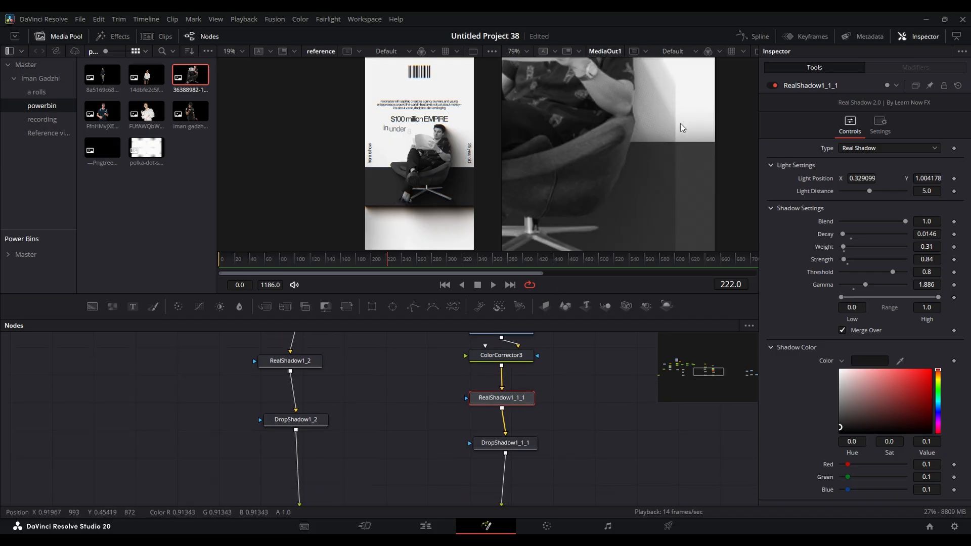
scroll(680, 130, down, 3)
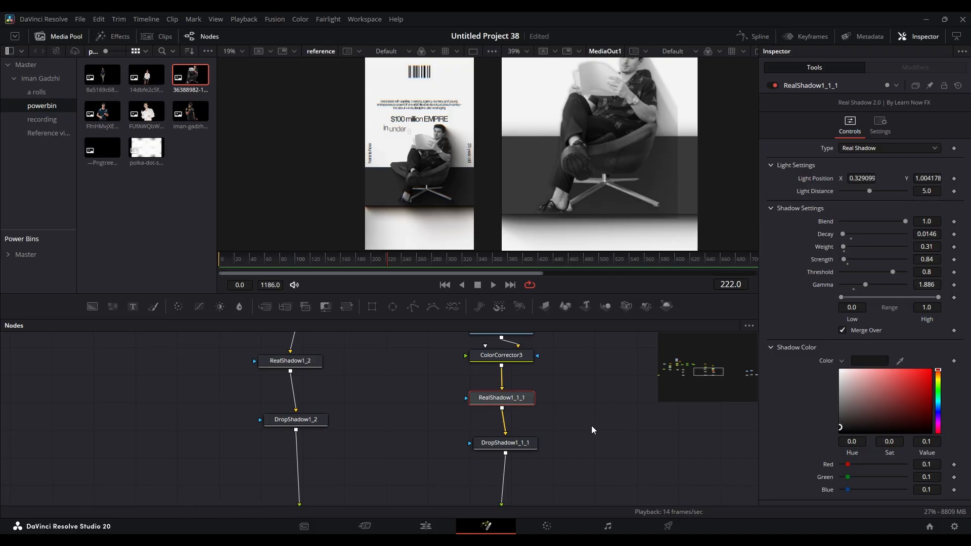
scroll(587, 427, down, 4)
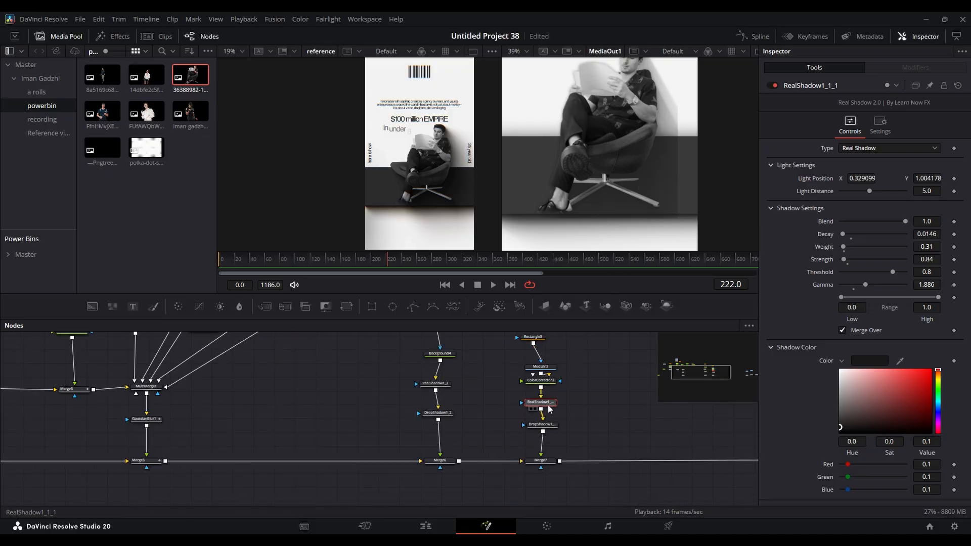
- Detach RealShadow1_1_1 and DropShadow1_1_1 from the photo branch and pull Merge7 with its inputs out of the main chain
ctrl+click(555, 424)
drag(552, 403, 668, 416)
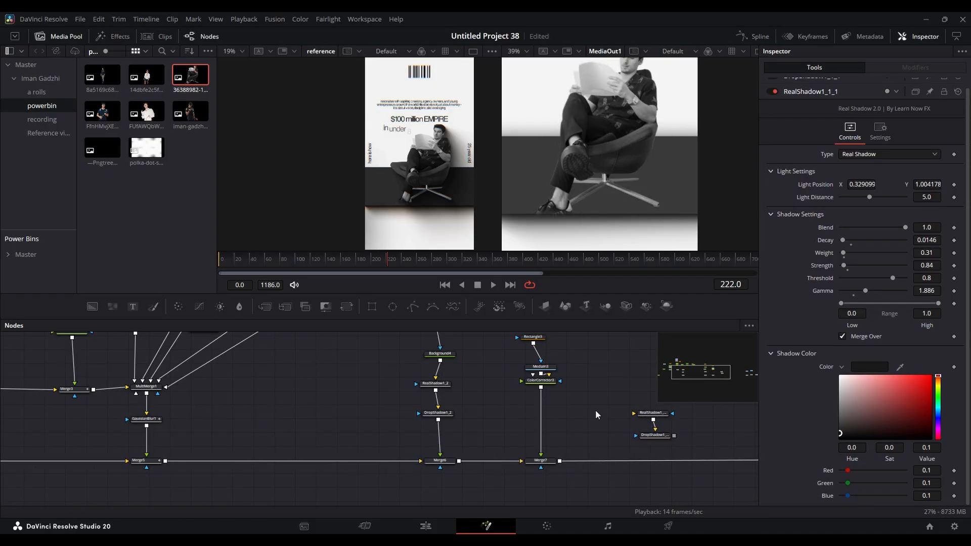
drag(596, 411, 524, 345)
drag(575, 476, 525, 344)
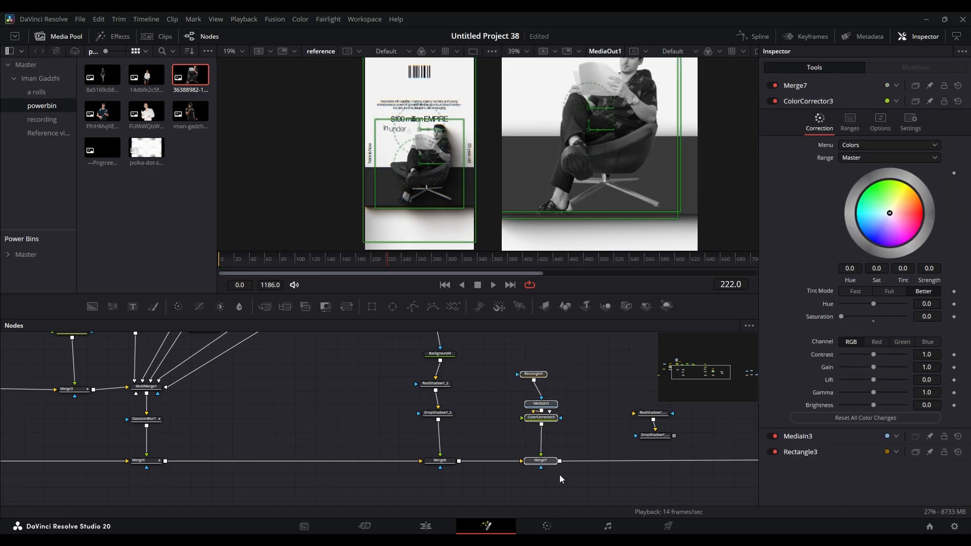
drag(549, 461, 562, 419)
- Connect a new Background with Alpha 0 as Merge7's background and merge Merge7's output over Merge6
drag(92, 307, 559, 427)
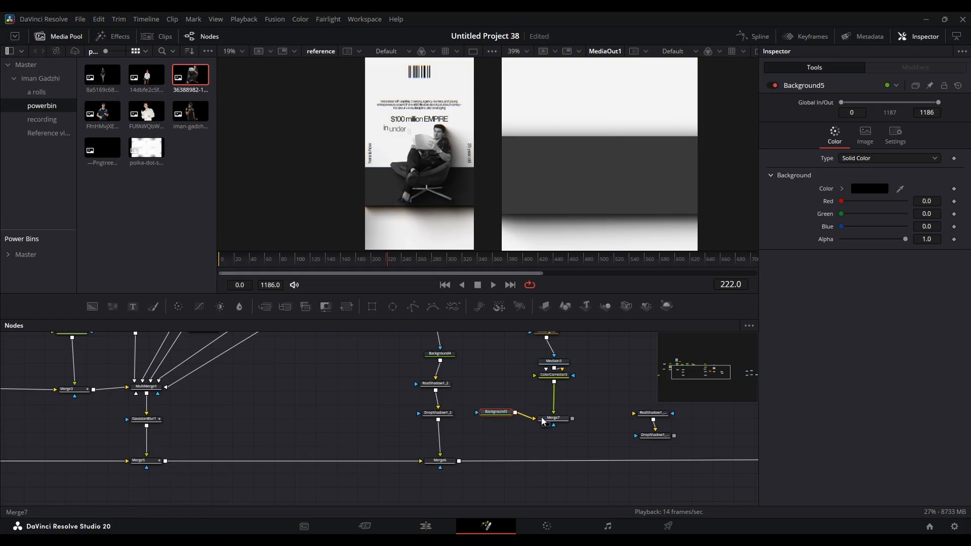
drag(906, 239, 839, 238)
drag(573, 419, 471, 461)
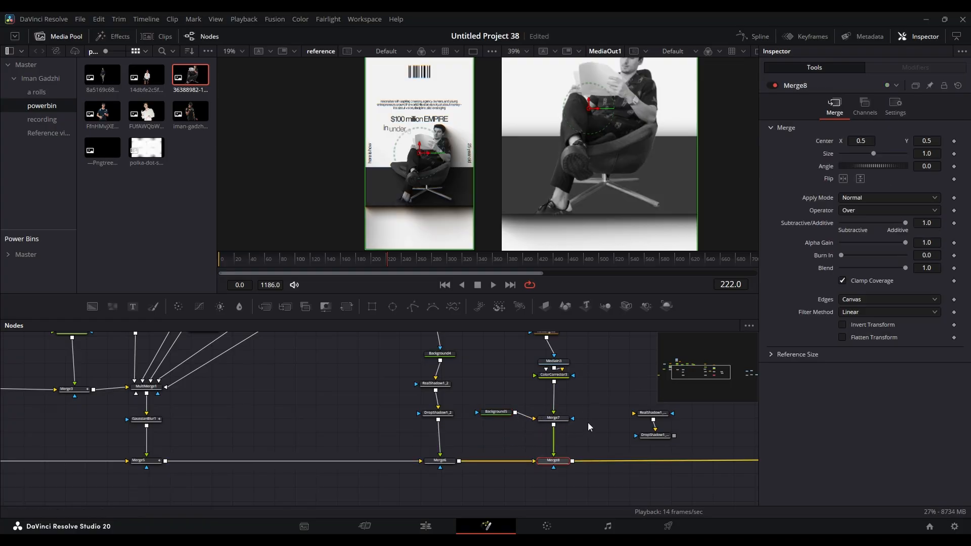
- Shift the Merge7 branch away from Merge8 and insert RealShadow1_1_1 and DropShadow1_1_1 between the two merges
drag(616, 439, 503, 315)
drag(558, 446, 559, 416)
click(603, 441)
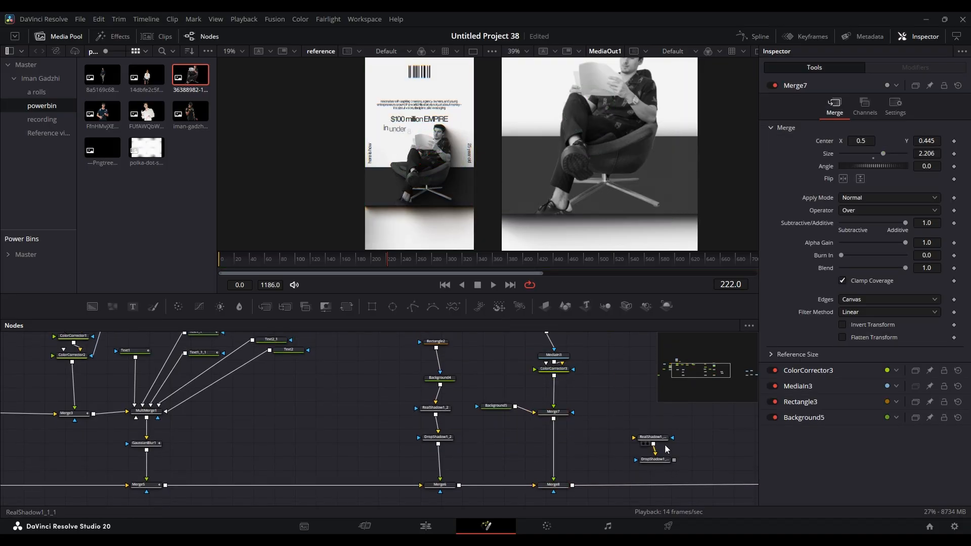
drag(663, 440, 559, 438)
drag(656, 464, 555, 466)
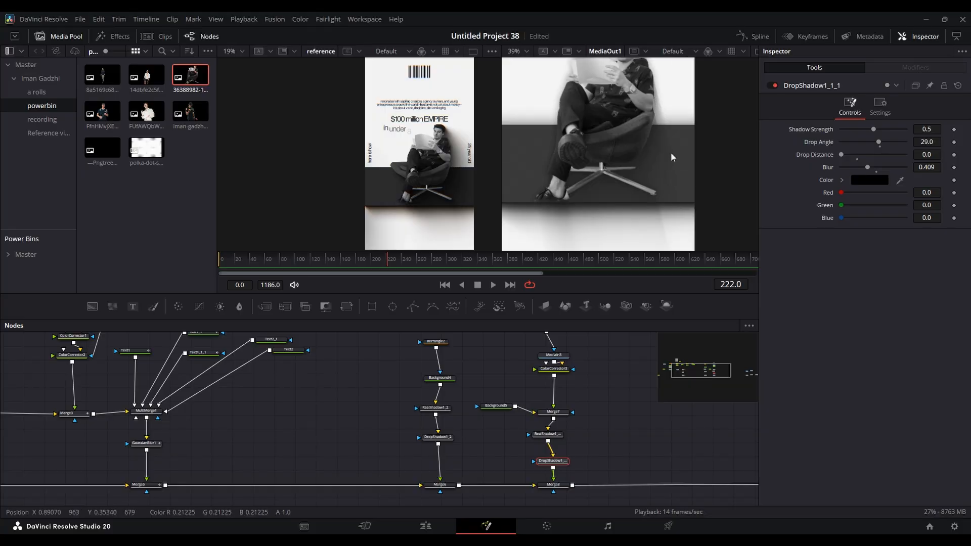
- Duplicate the first scene's "a 20 year old" text node and place the copy beside the second scene's nodes
scroll(657, 170, down, 1)
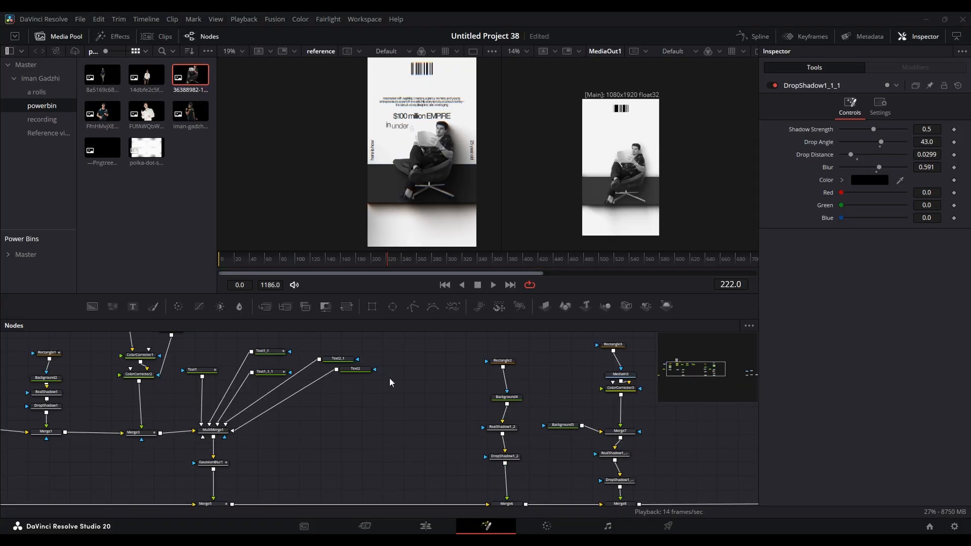
drag(390, 383, 442, 371)
drag(320, 367, 376, 355)
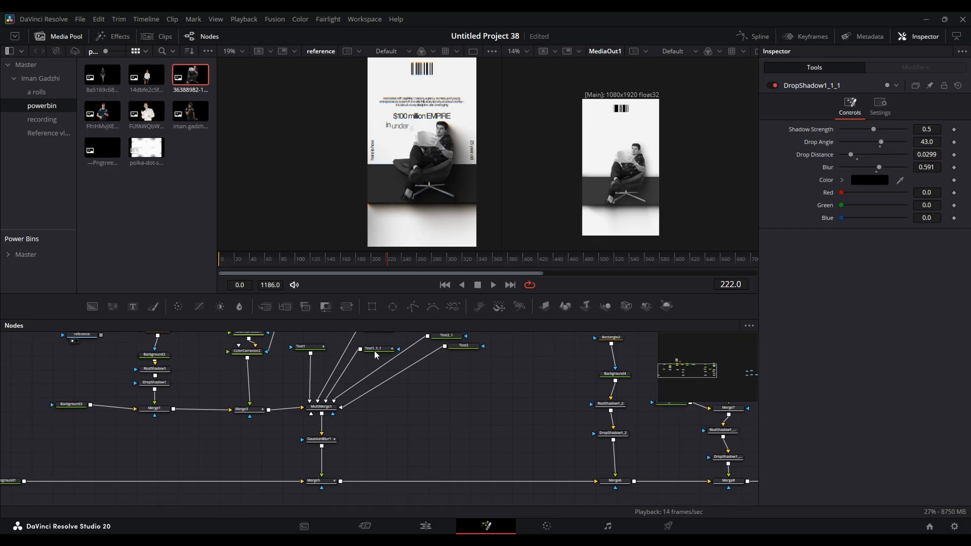
scroll(375, 354, down, 2)
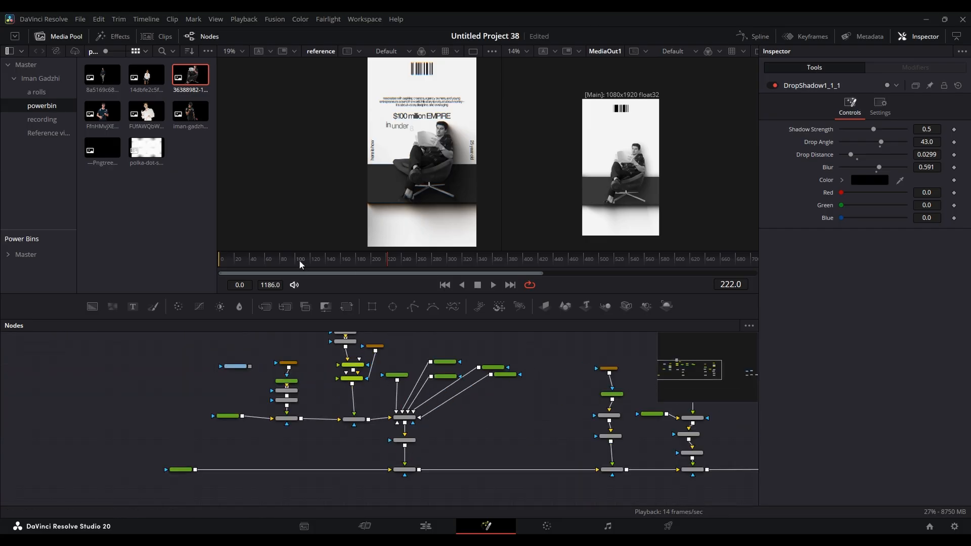
scroll(428, 359, up, 3)
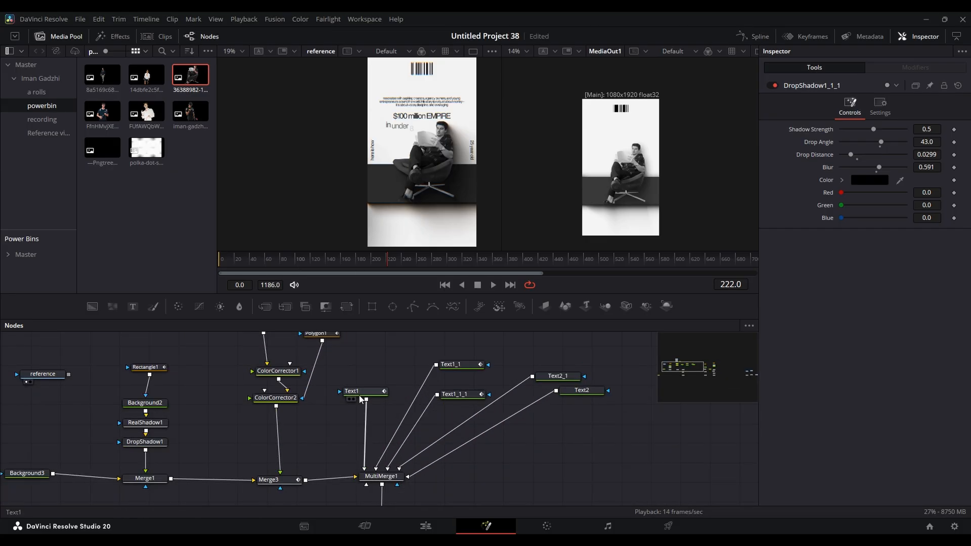
click(362, 395)
click(450, 366)
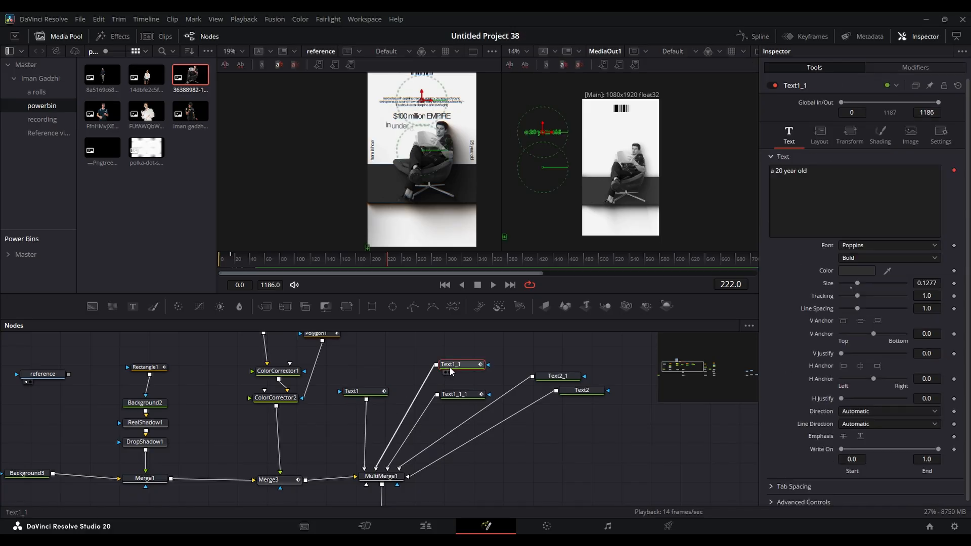
drag(566, 420, 276, 393)
drag(175, 356, 184, 367)
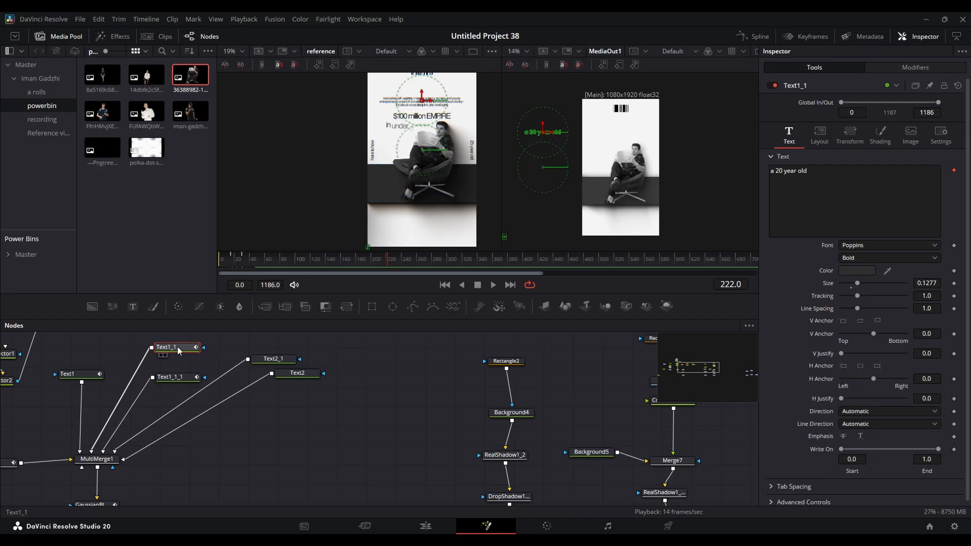
drag(567, 435, 214, 383)
click(447, 404)
key(ctrl+v)
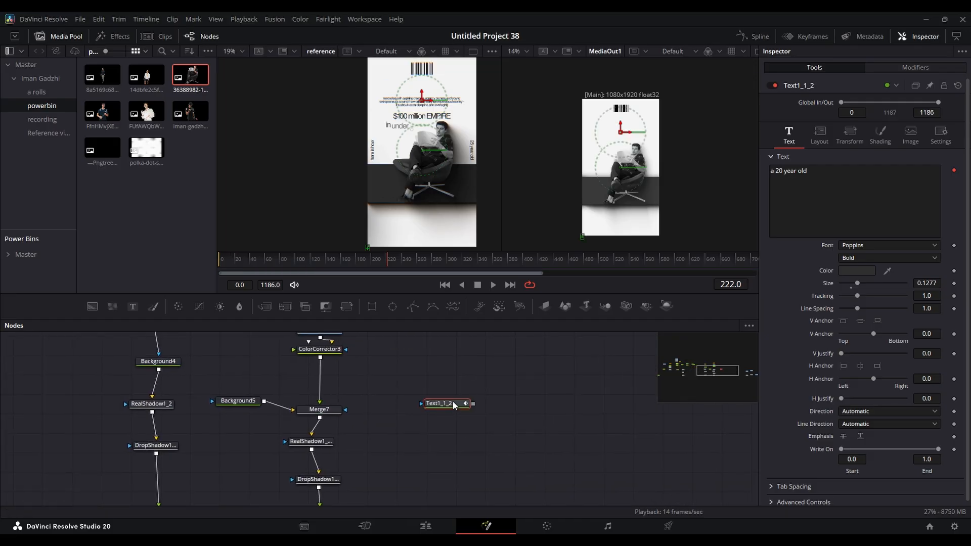
- Duplicate the first scene's paragraph text node Text1_1_1 into the second scene and merge the copy over Merge8's output
drag(460, 407, 349, 471)
scroll(423, 130, up, 1)
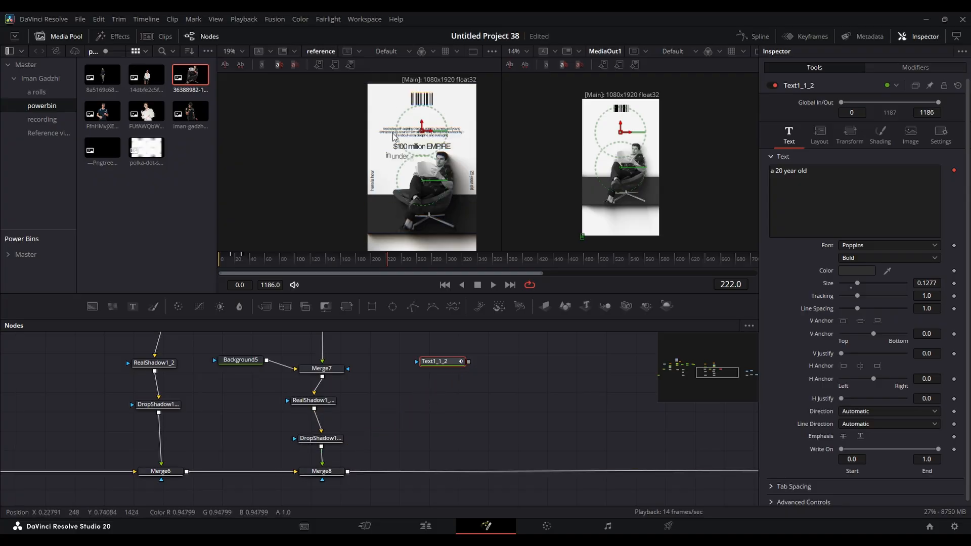
drag(426, 385, 747, 435)
drag(383, 392, 459, 420)
drag(359, 376, 398, 401)
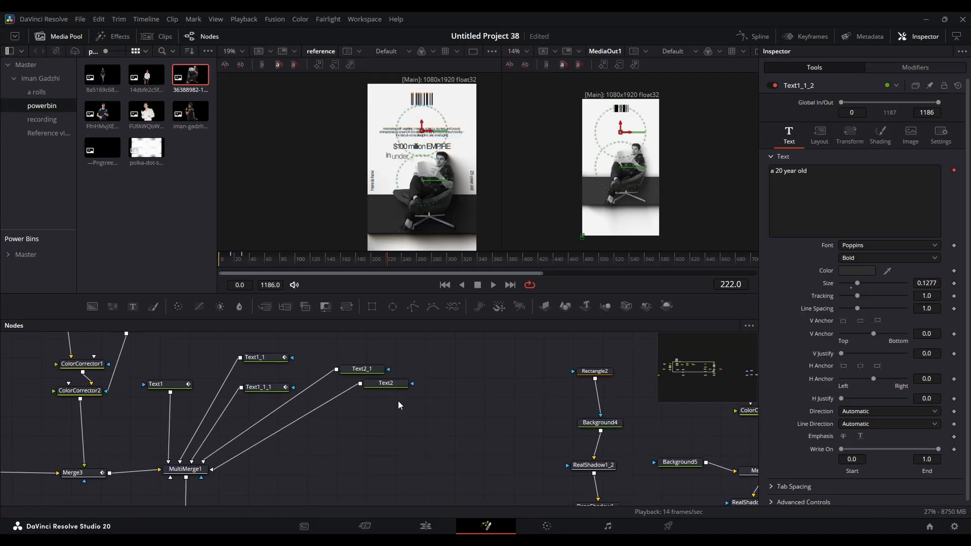
click(276, 389)
key(ctrl+c)
drag(719, 466, 296, 362)
click(509, 409)
key(ctrl+v)
drag(460, 363, 555, 361)
drag(507, 409, 363, 472)
- Shift the copied paragraph text's Line Offset and Styled Text keyframes so its animation starts at frame 138
drag(391, 259, 324, 260)
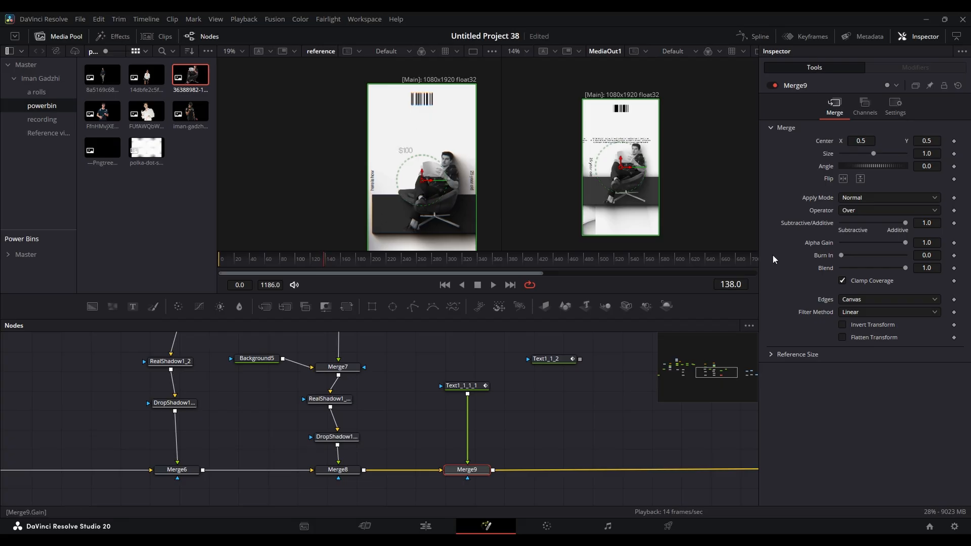
click(475, 390)
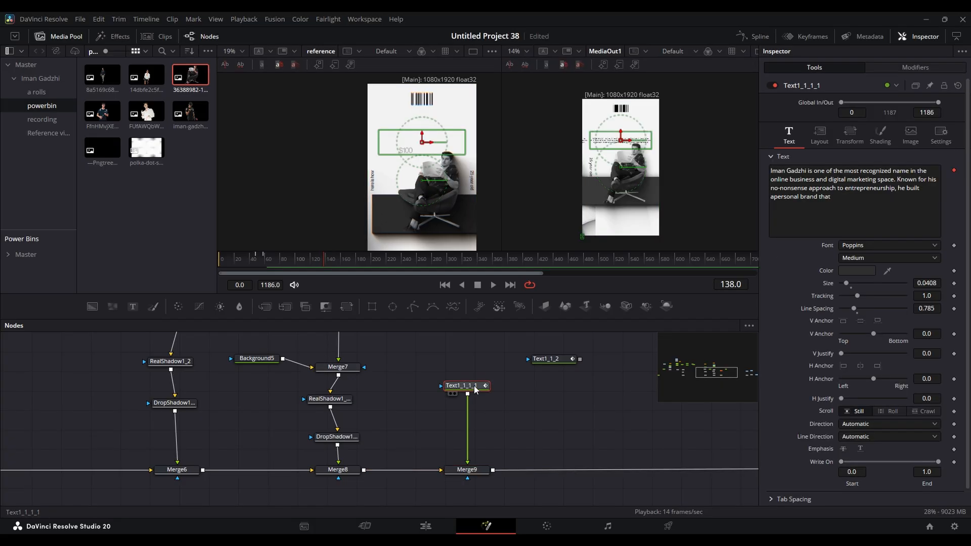
click(804, 37)
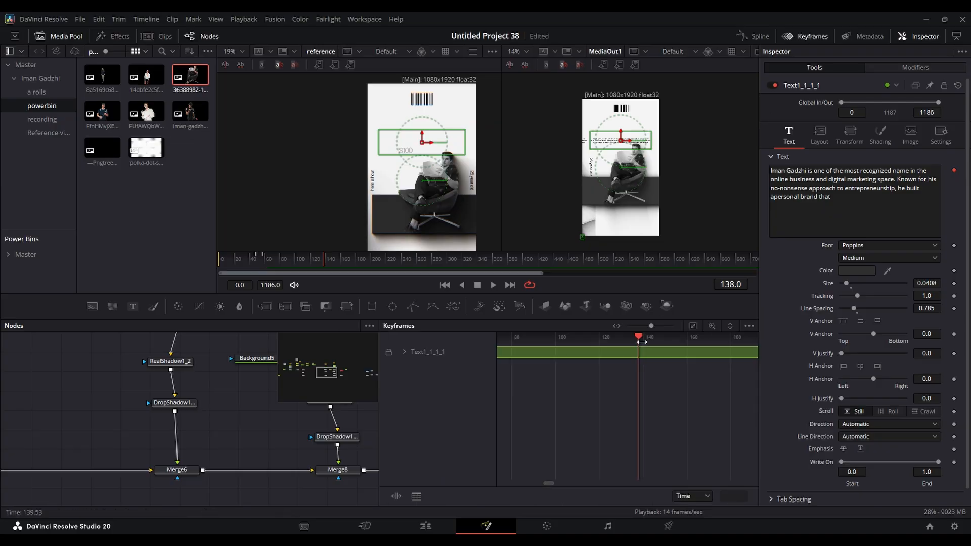
click(693, 325)
click(404, 352)
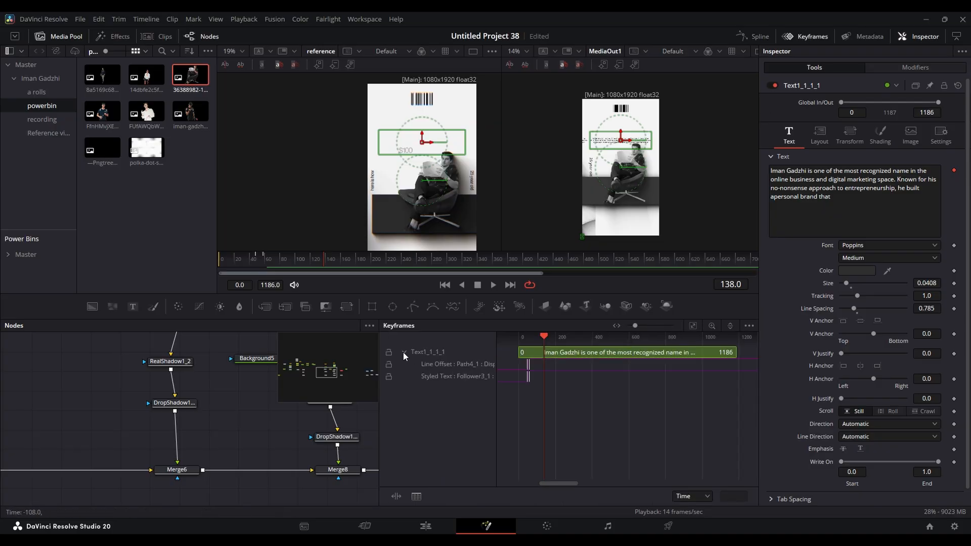
scroll(526, 367, up, 5)
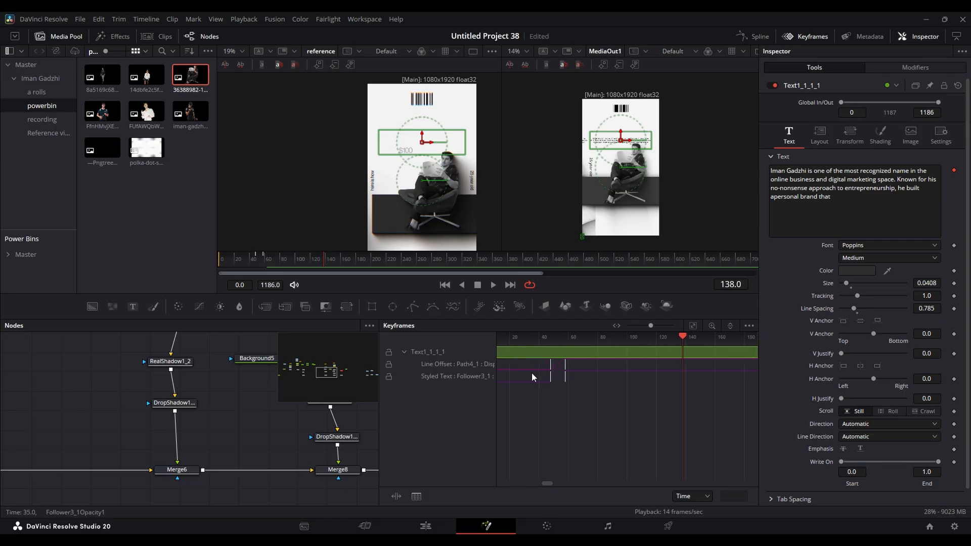
drag(552, 364, 668, 364)
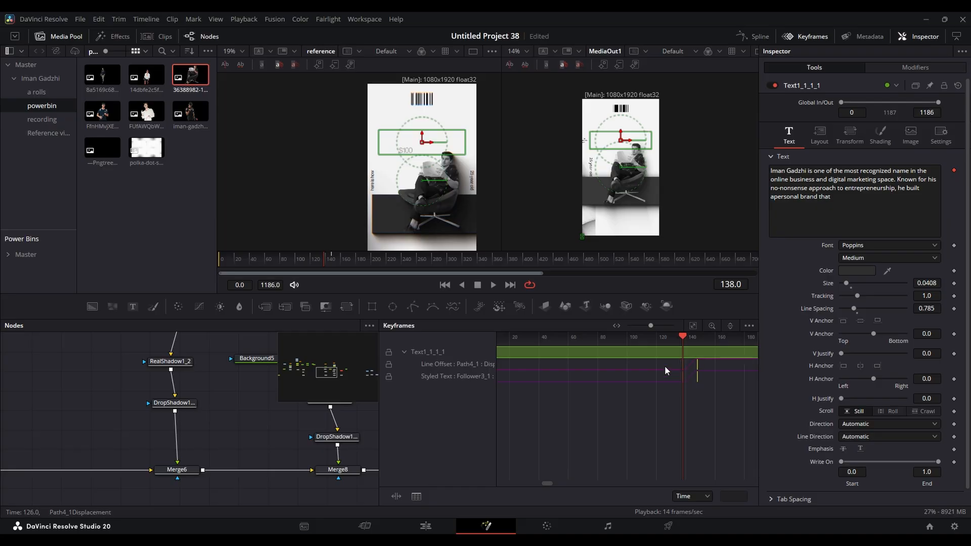
- Play back the copied paragraph's entrance against the reference and return to frame 138
click(285, 420)
key(space)
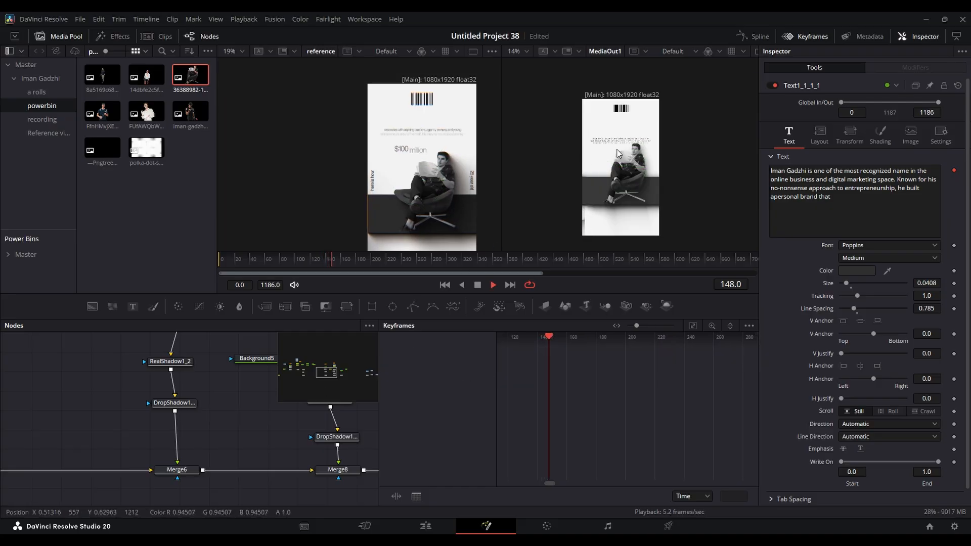
key(space)
click(326, 261)
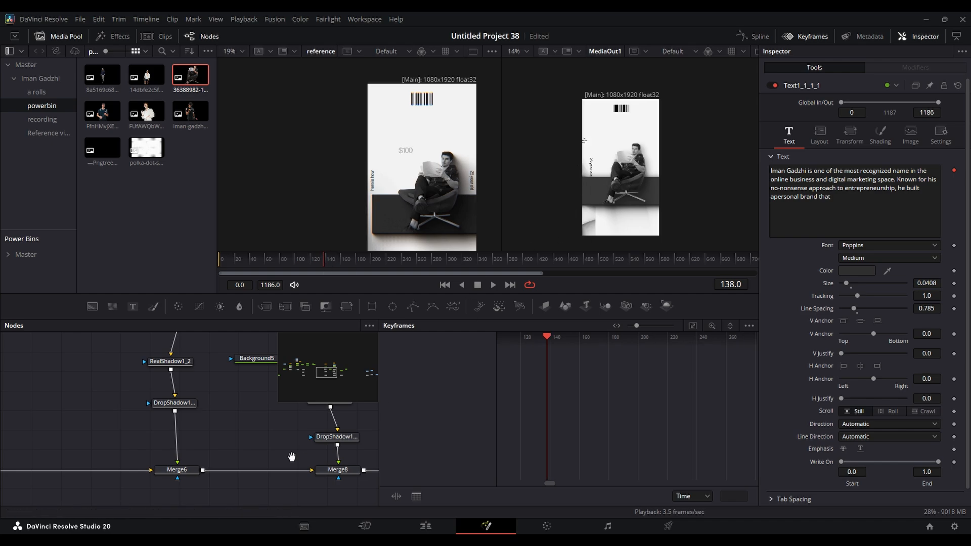
- Find the first scene's Text1_1 node in the node graph and select it
scroll(169, 417, down, 4)
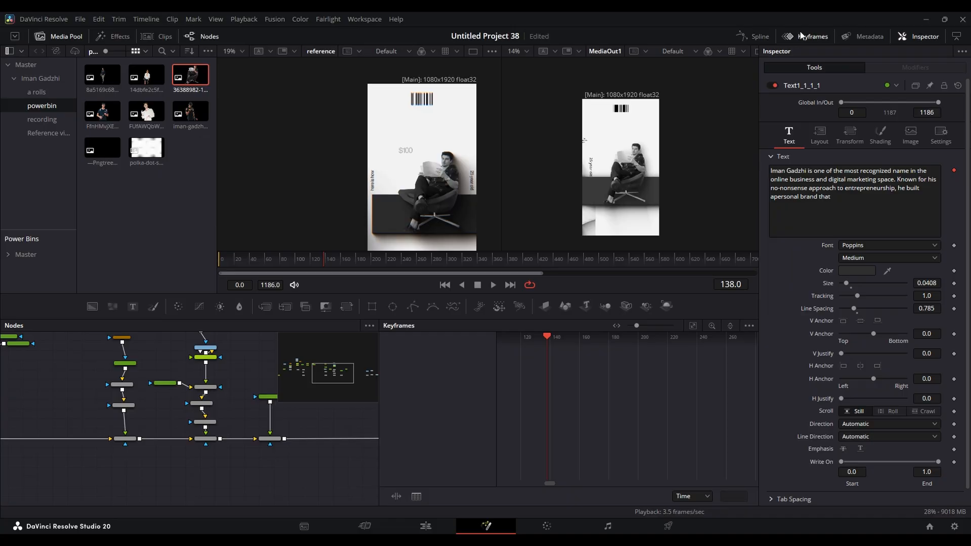
drag(244, 413, 355, 448)
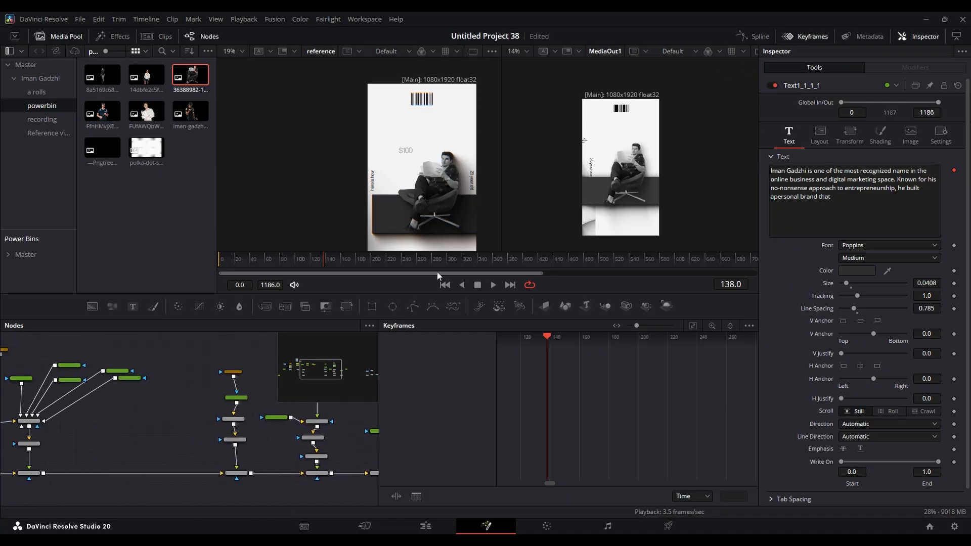
scroll(217, 391, up, 5)
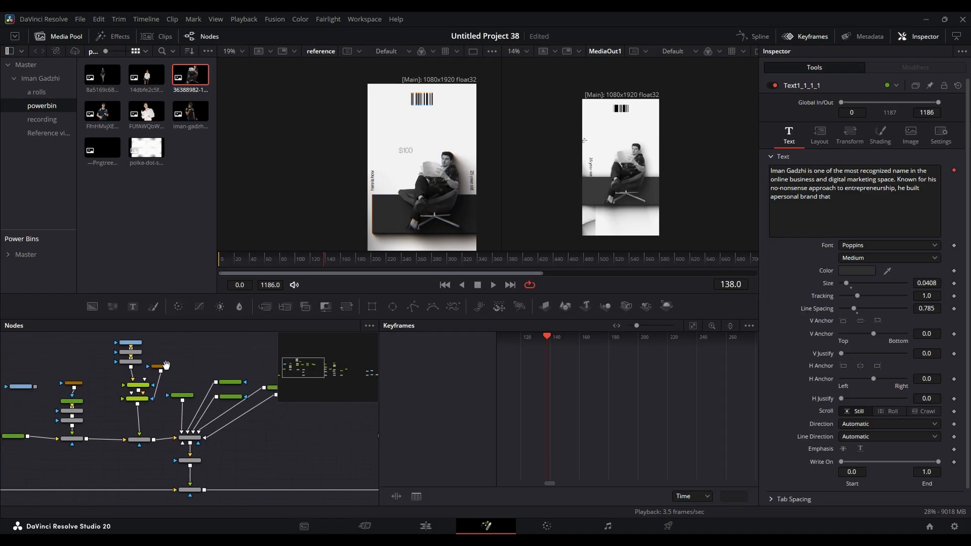
drag(245, 431, 221, 420)
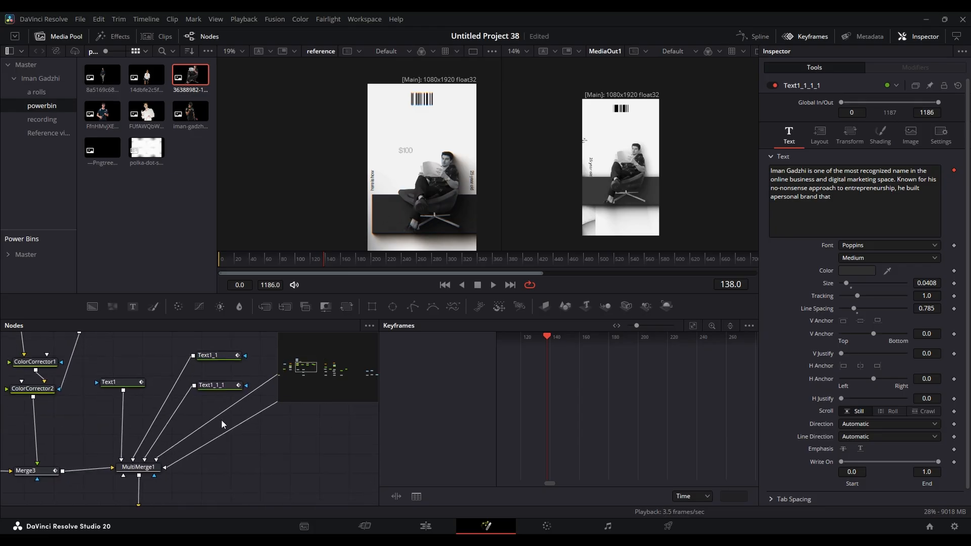
click(221, 355)
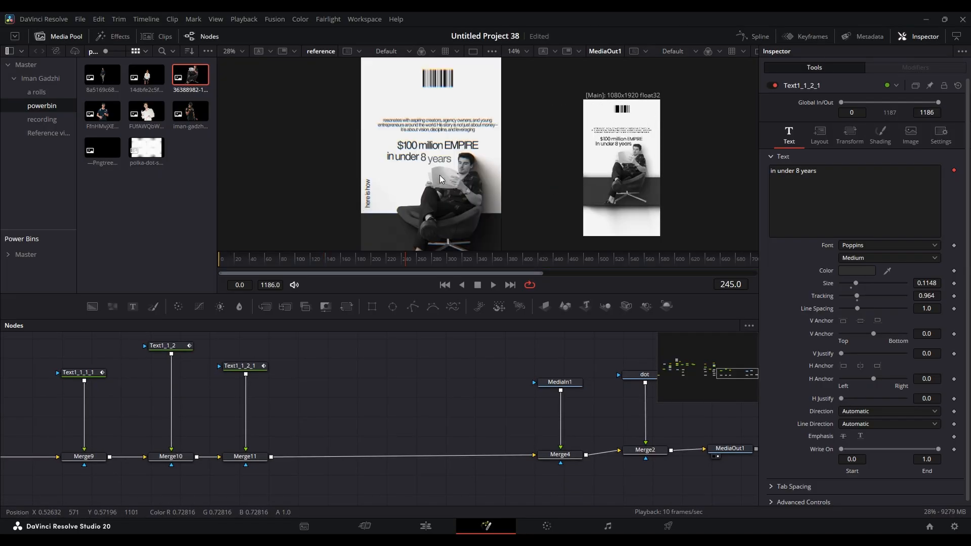
- Compare the composition with the reference from the first scene at frame 79 through frame 170
scroll(467, 158, down, 3)
drag(466, 156, 430, 144)
drag(289, 261, 281, 261)
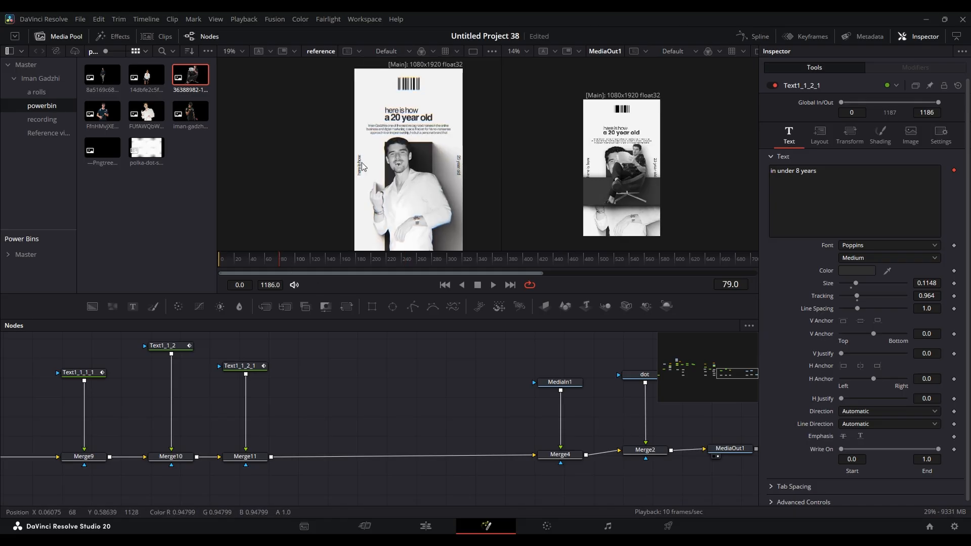
click(289, 263)
drag(290, 264, 350, 261)
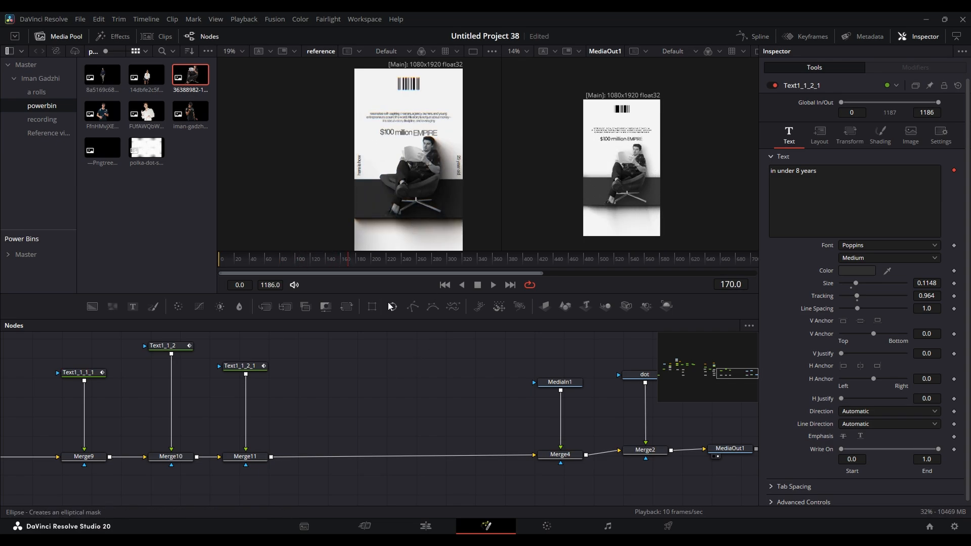
- Examine Merge5 and the second scene's node chain while scrubbing the transition up to frame 222
scroll(342, 425, down, 6)
drag(216, 409, 241, 347)
scroll(268, 386, up, 5)
drag(300, 454, 31, 406)
drag(547, 418, 748, 427)
drag(224, 407, 460, 429)
click(297, 492)
drag(407, 413, 60, 371)
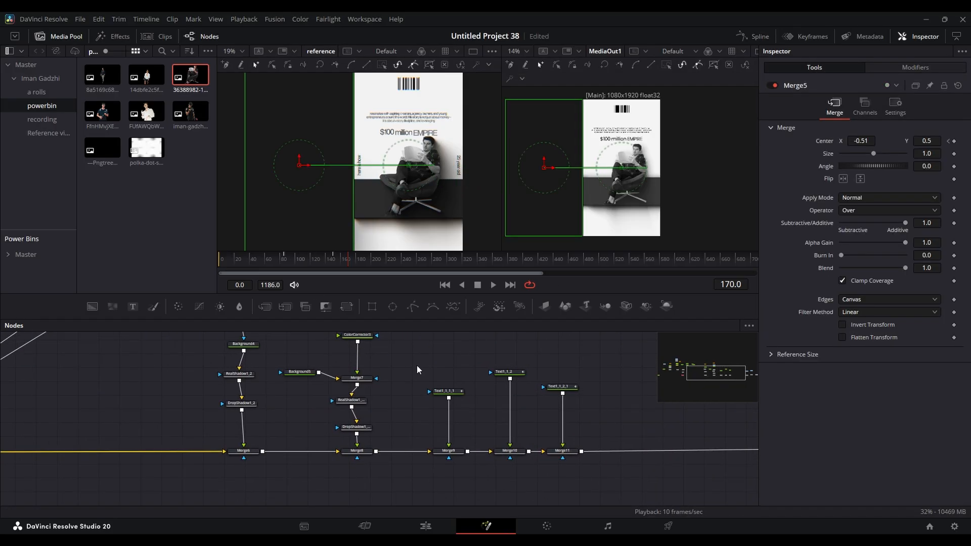
drag(417, 369, 495, 400)
click(309, 262)
drag(308, 262, 388, 266)
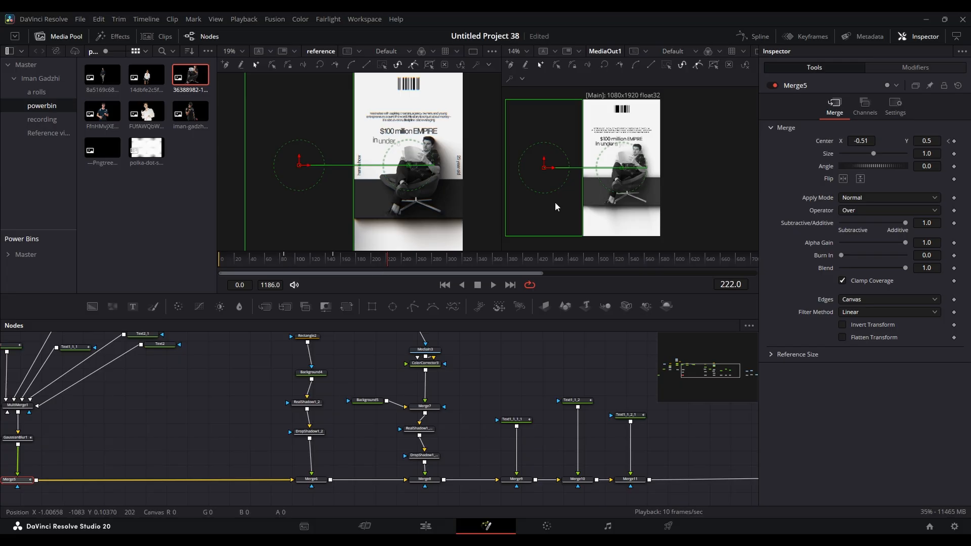
drag(525, 391, 479, 371)
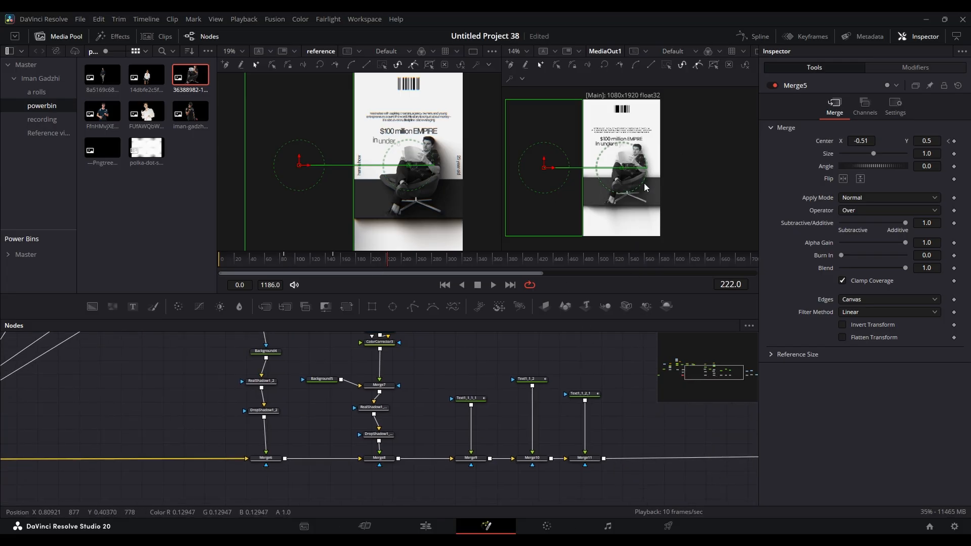
- Detach the second scene's chain from Merge6 to Merge11 from the main line and move it above as a separate branch
drag(529, 417, 622, 401)
scroll(583, 457, down, 3)
drag(617, 460, 426, 354)
drag(505, 395, 525, 353)
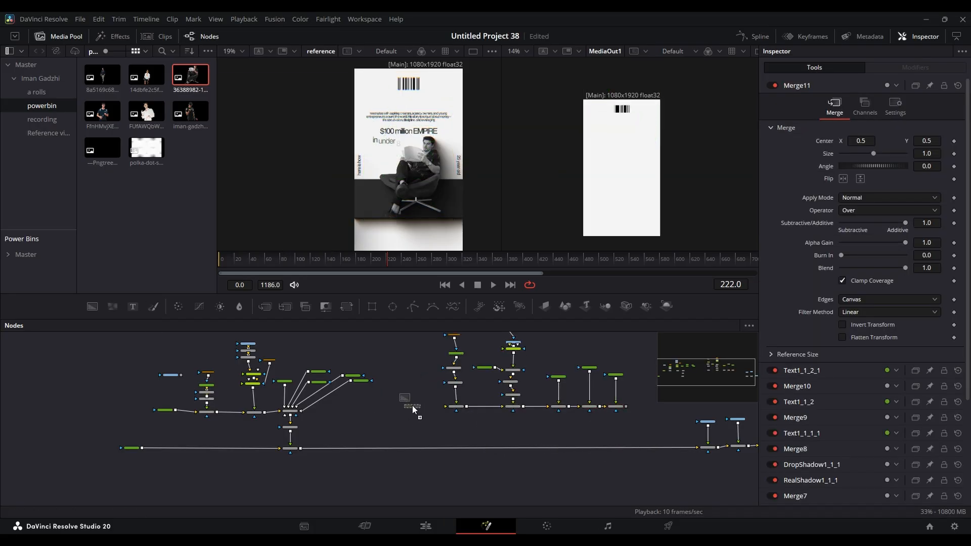
- Add a Background with Alpha 0 behind Merge6 and merge the second scene's Merge11 output over Merge5
click(412, 405)
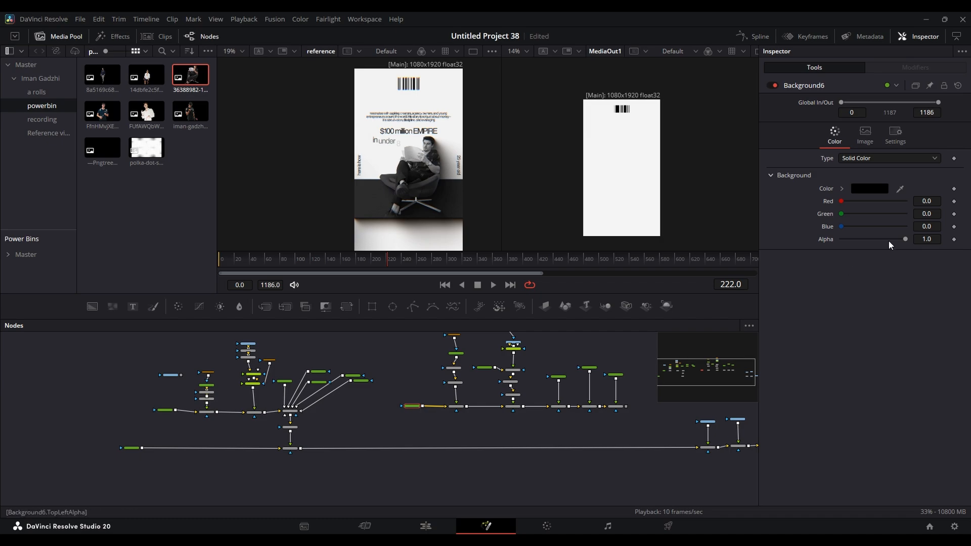
drag(904, 239, 841, 239)
drag(626, 406, 302, 451)
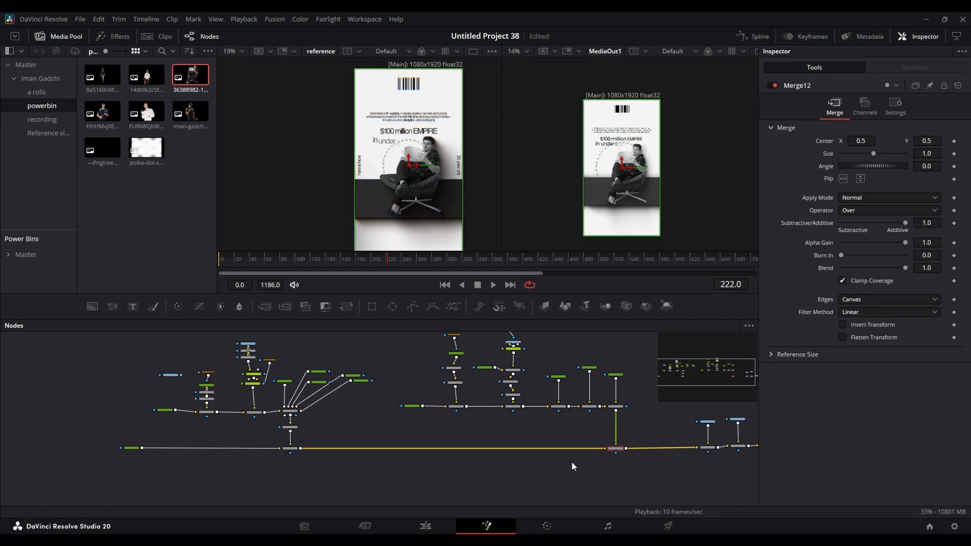
- Go to Merge5's last Center keyframe at frame 150 and keyframe Merge12's Center there at X 0.5, Y 0.5
click(293, 448)
drag(354, 259, 333, 257)
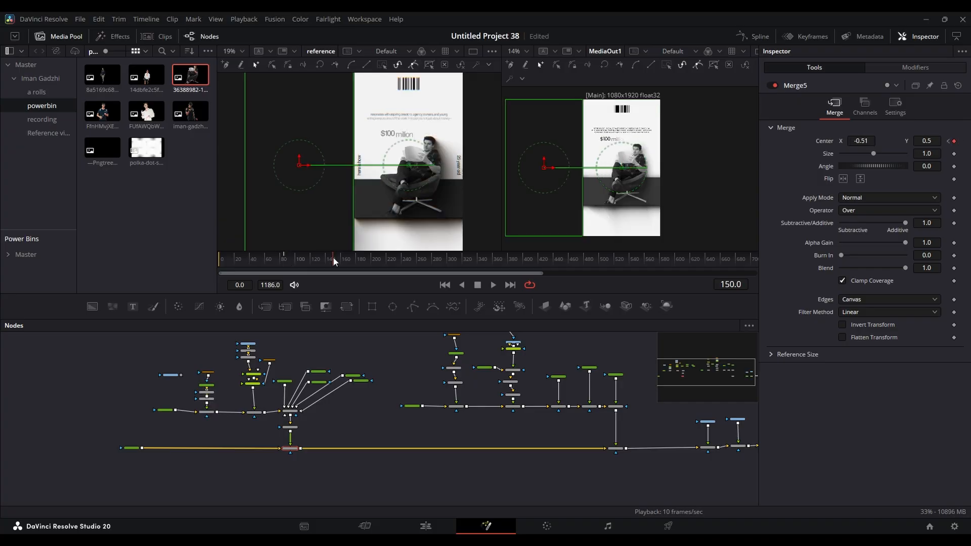
click(616, 448)
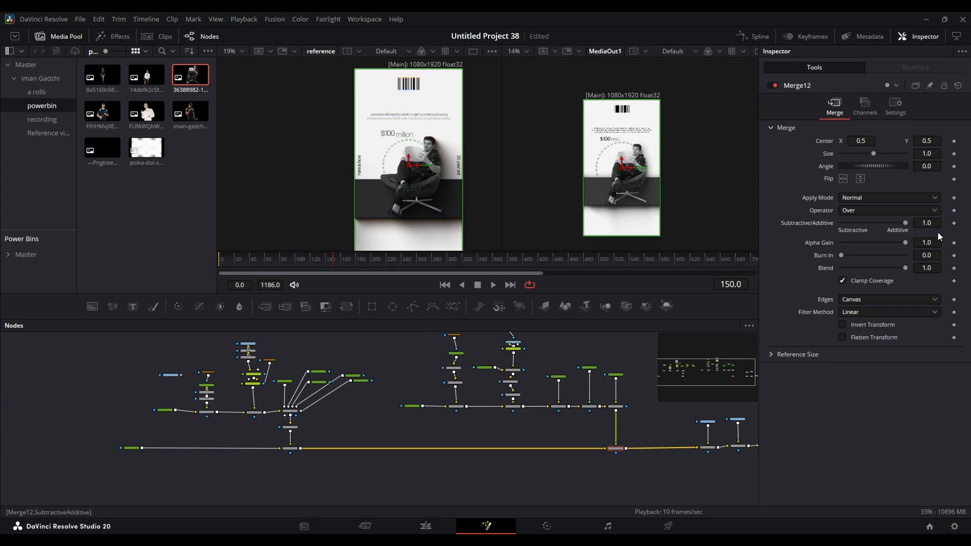
click(954, 141)
- At frame 80, keyframe Merge12's Center with X increased so the second scene starts outside the frame, and scrub the slide-in
click(726, 285)
text(8)
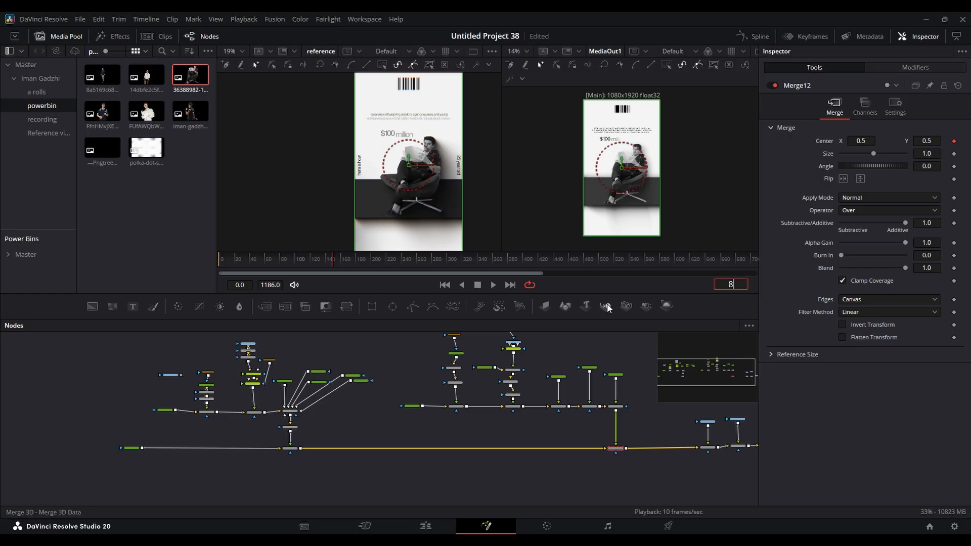
text(0)
key(Return)
click(954, 142)
drag(860, 141, 913, 141)
drag(293, 261, 316, 262)
- Smooth the Displacement curve of Merge12's Center keyframes in the Spline editor
click(754, 36)
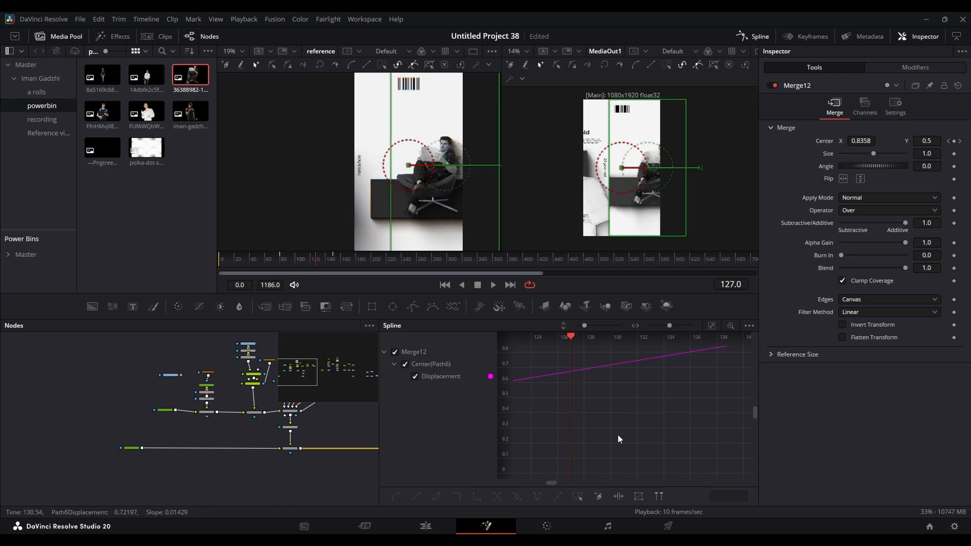
drag(662, 422, 740, 457)
scroll(693, 420, down, 10)
scroll(693, 430, up, 4)
drag(703, 425, 699, 435)
- Smooth the Displacement curve of Merge5's Center keyframes and scrub through the slide-out
click(225, 455)
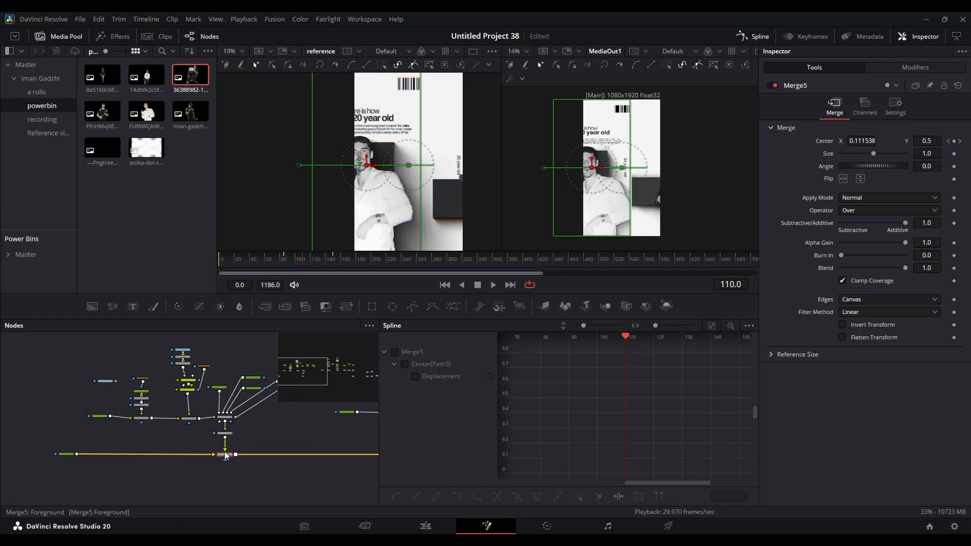
click(441, 376)
click(712, 325)
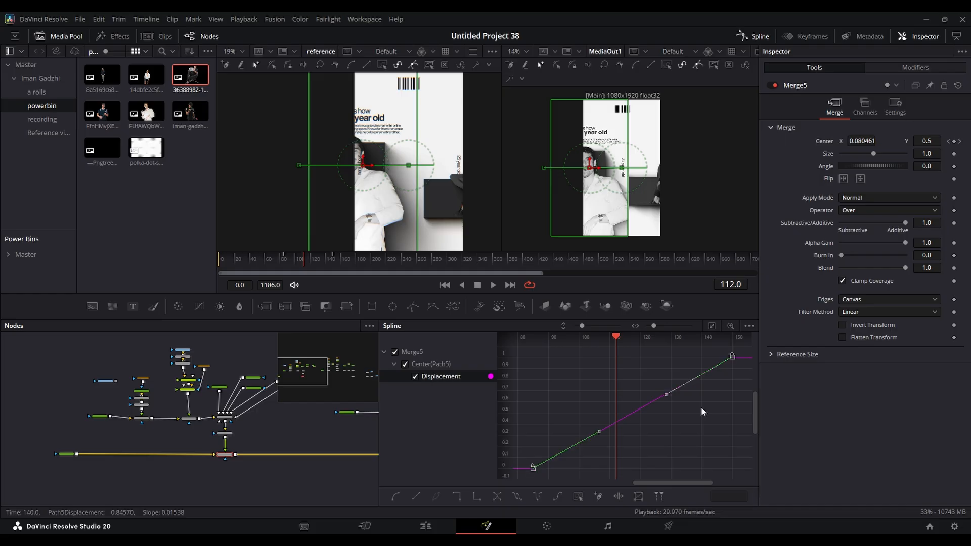
key(s)
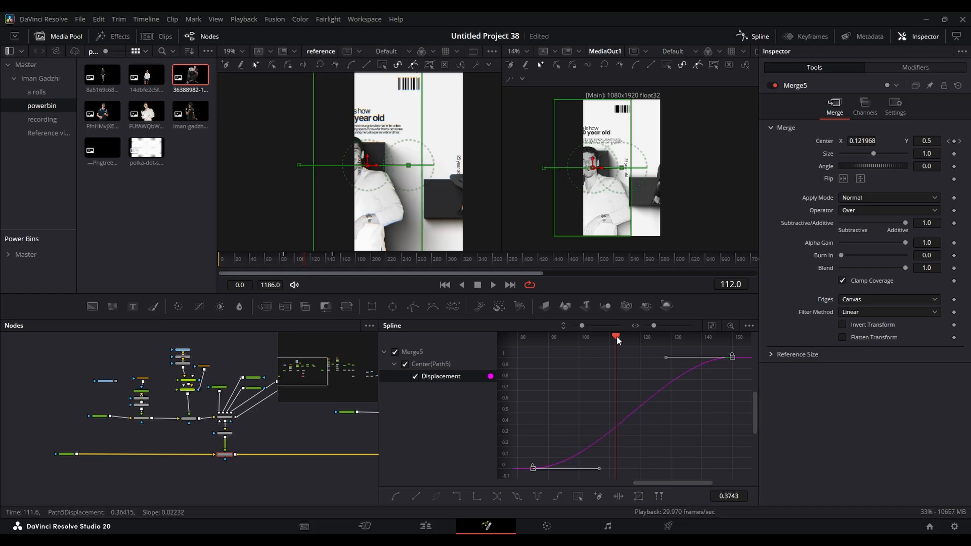
drag(617, 335, 692, 336)
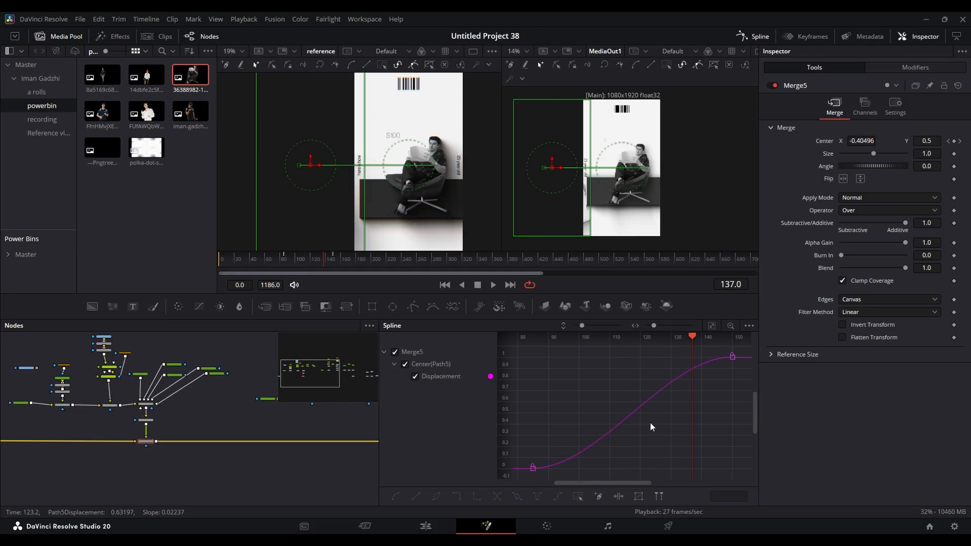
- Set Merge5's Displacement easing to 89.4 with Ease In and Ease Out locked together, and play back the scene change
key(t)
click(674, 339)
drag(643, 340, 661, 339)
key(space)
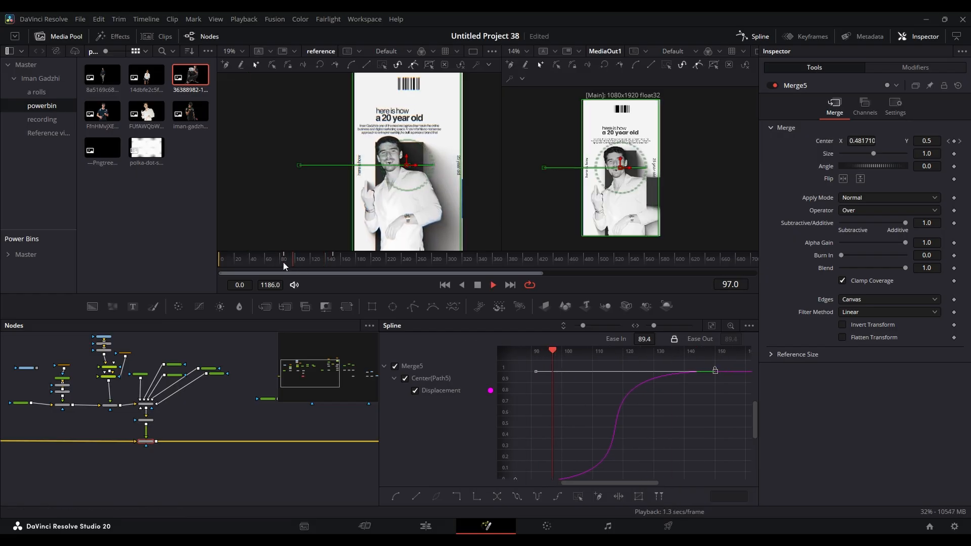
key(space)
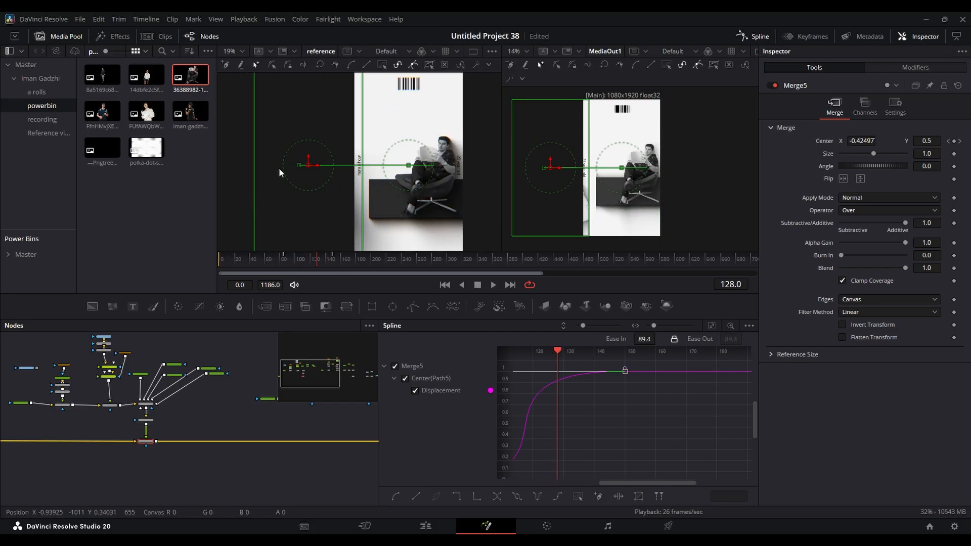
- Move Merge12's first Center keyframe to frame 100 in the Keyframes editor
scroll(257, 350, up, 3)
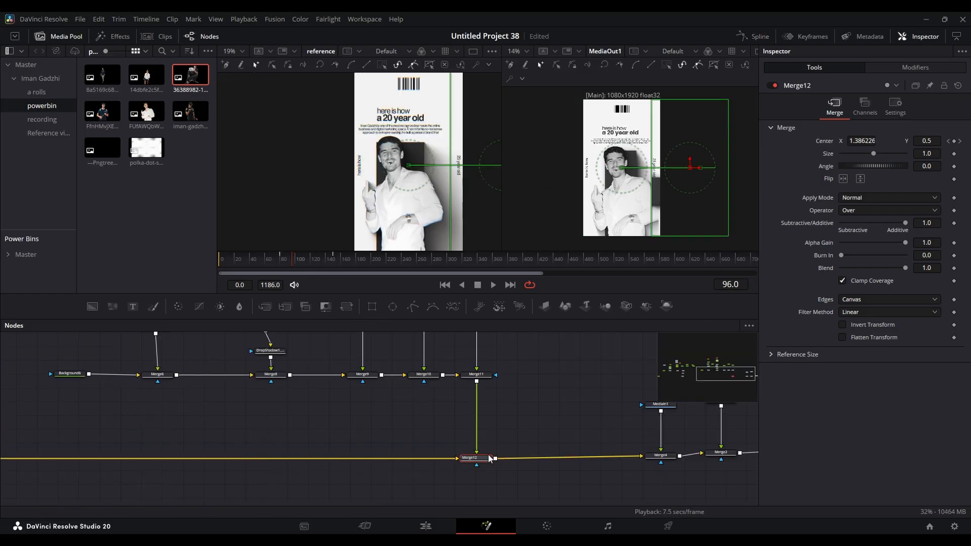
drag(508, 415, 552, 400)
drag(292, 260, 292, 260)
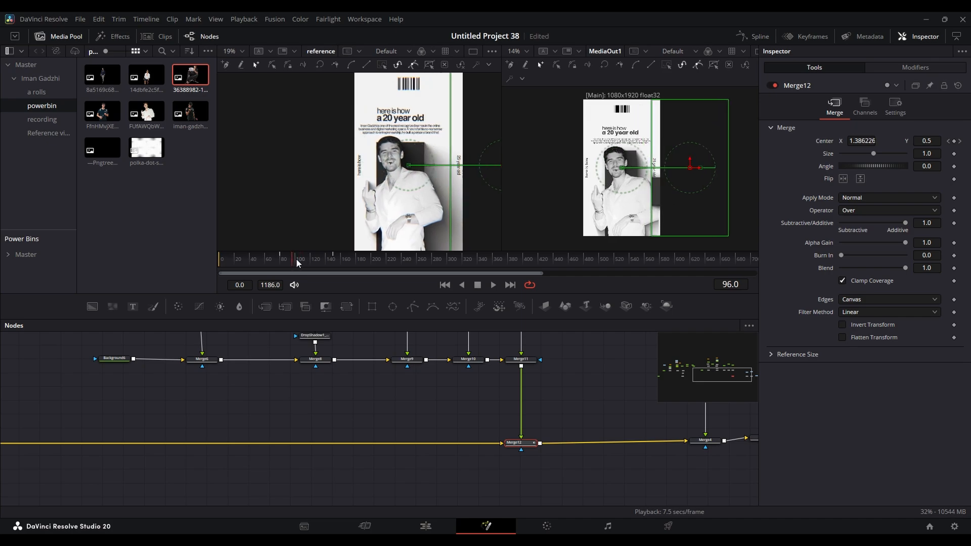
click(808, 37)
click(405, 352)
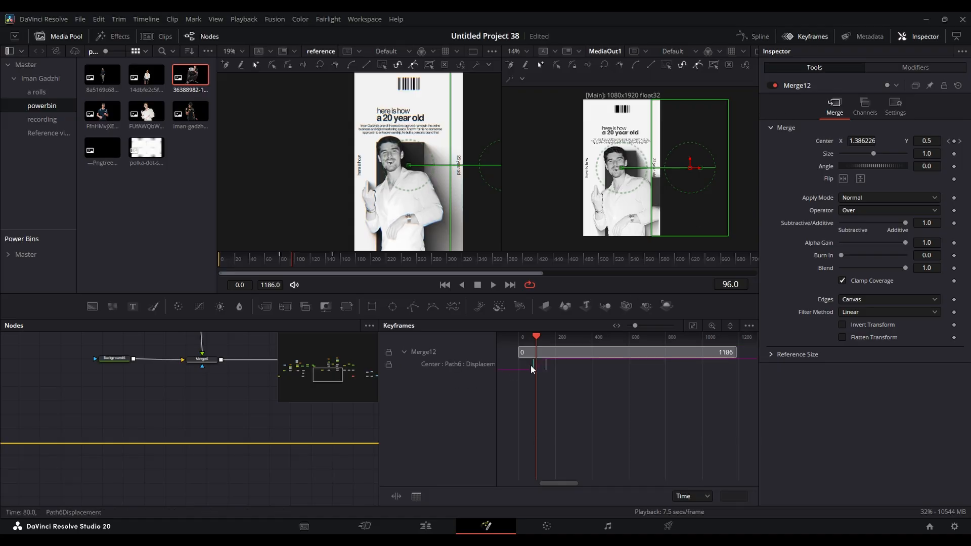
drag(530, 369, 536, 365)
click(282, 259)
drag(283, 262, 277, 263)
drag(329, 441, 155, 426)
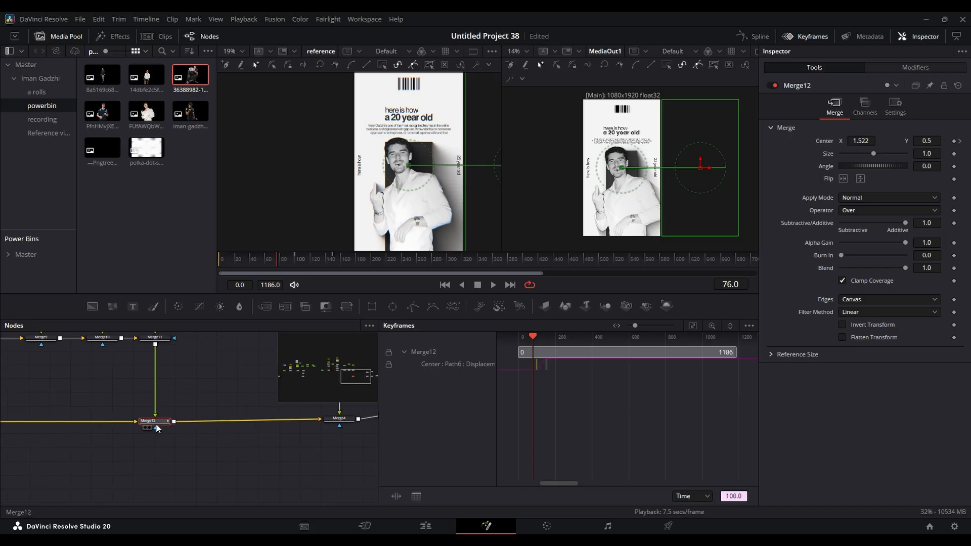
- Inspect Merge12's Displacement curve and play back the second scene's slide-in against the reference
click(753, 36)
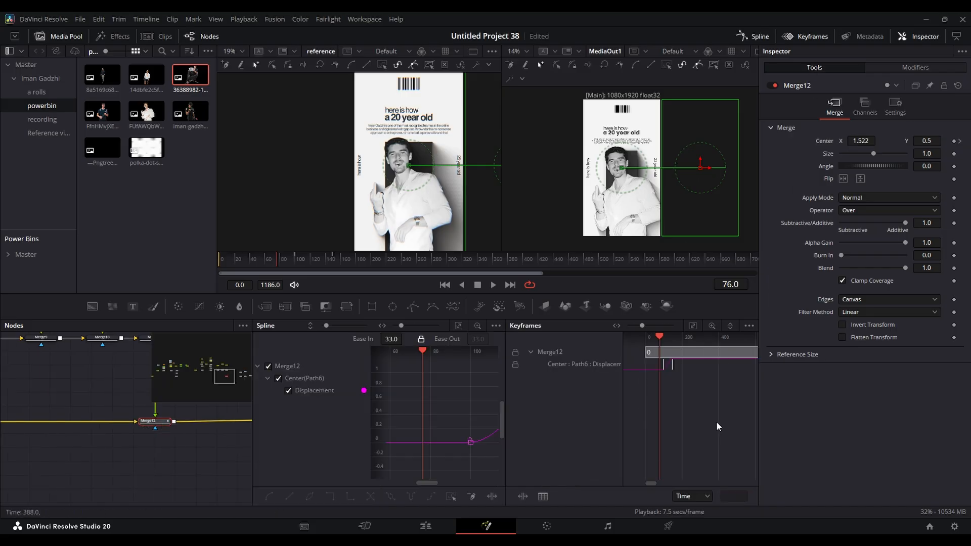
drag(460, 456, 377, 445)
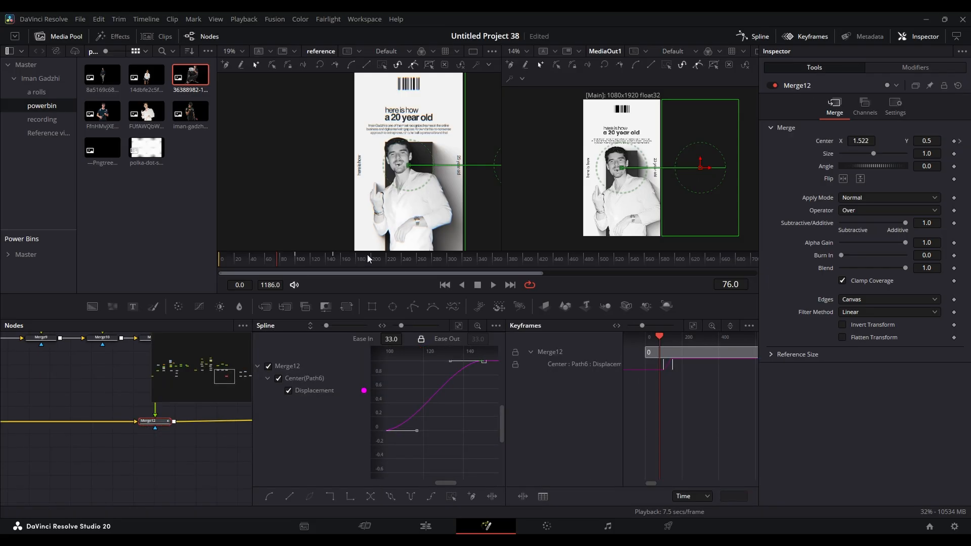
click(205, 475)
key(space)
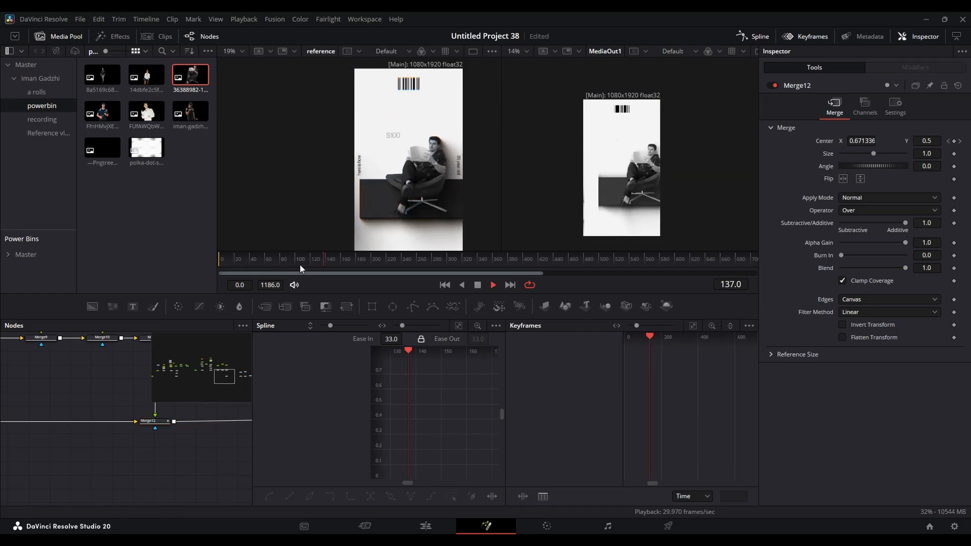
key(space)
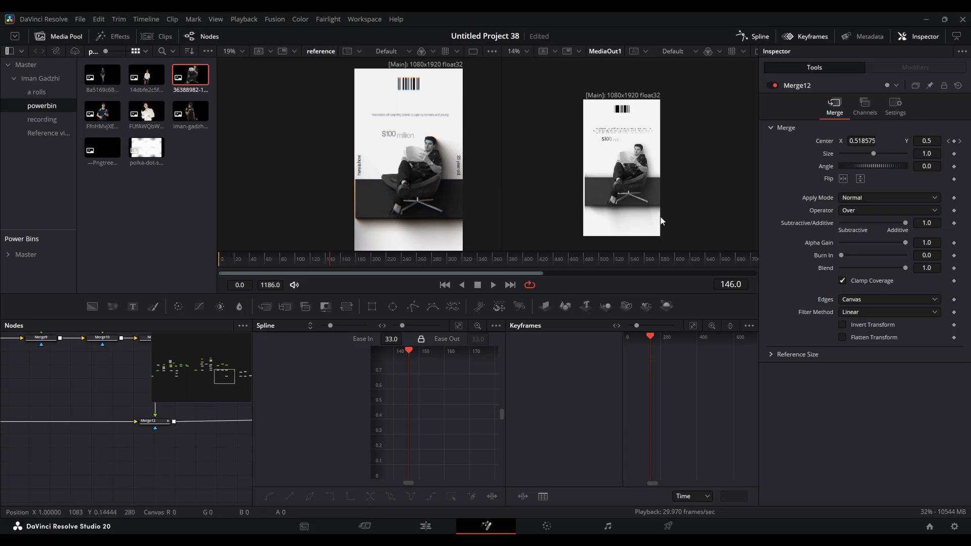
- Close the Spline and Keyframes editors, then keyframe Merge12's Size and Blend at 1.0 on frame 292
click(807, 36)
click(754, 36)
drag(629, 463, 448, 369)
drag(471, 413, 752, 421)
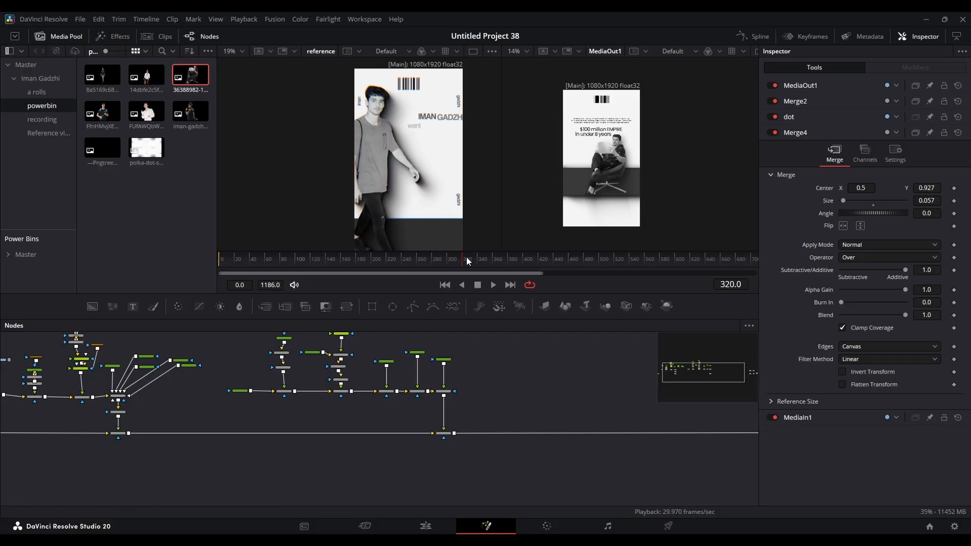
drag(468, 261, 523, 261)
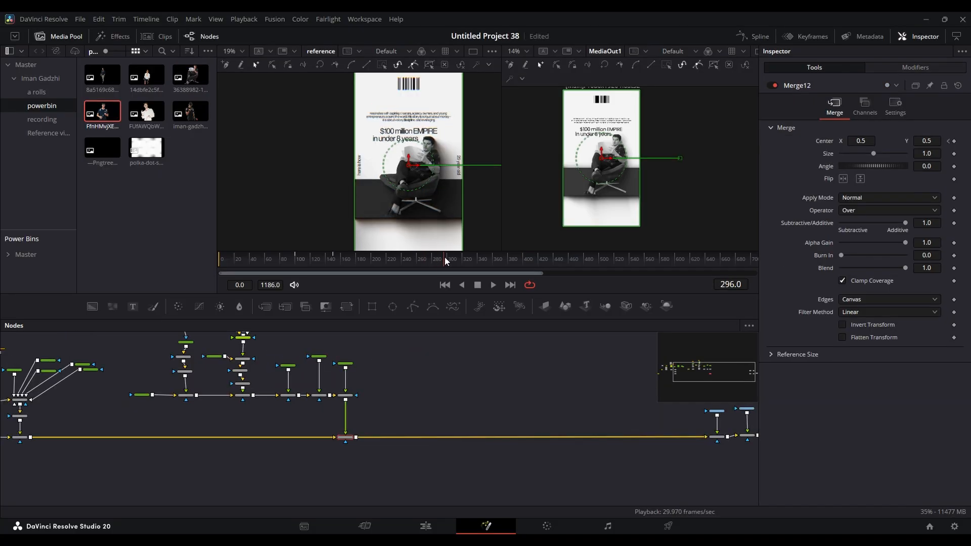
mouse_move(445, 258)
mouse_down()
mouse_move(468, 256)
mouse_move(441, 256)
mouse_up()
- At frame 302, keyframe Merge12's Size at 0.774 and its Blend at 0.0 to shrink and fade out the second scene
drag(442, 257, 450, 256)
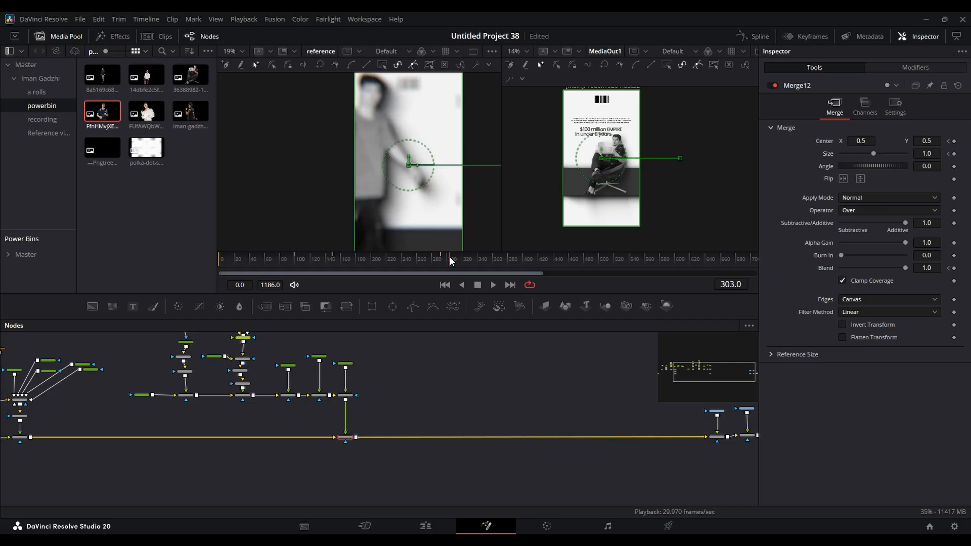
click(731, 282)
text(302)
key(Return)
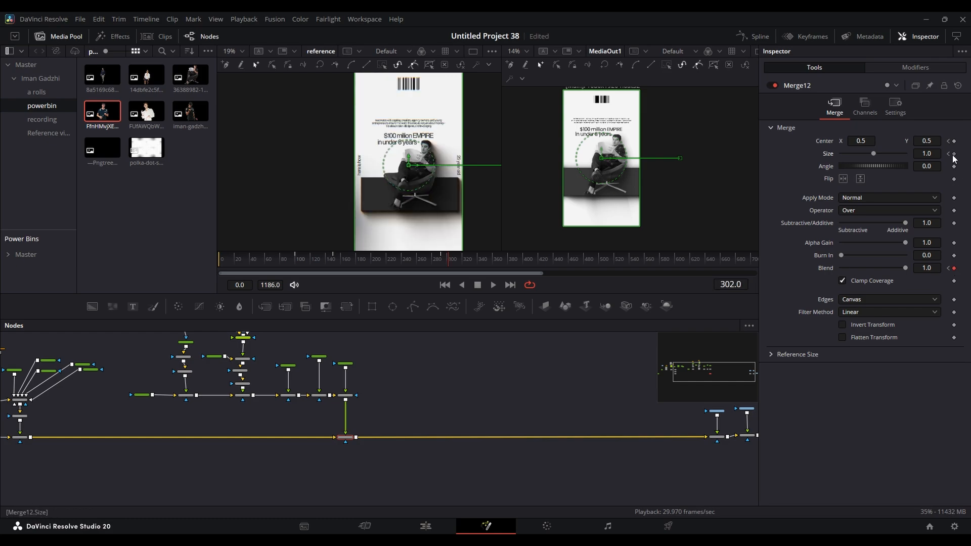
click(931, 154)
text(0.871)
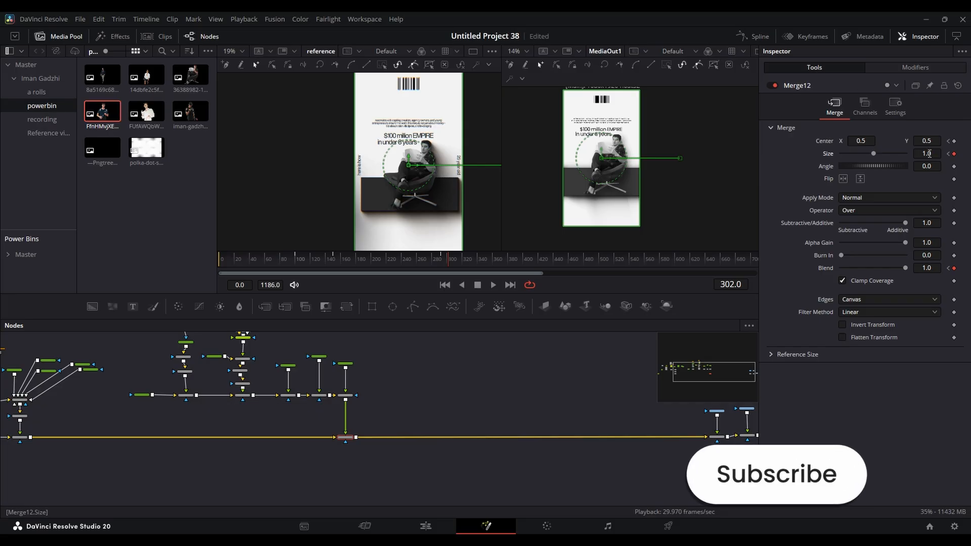
key(Return)
drag(927, 154, 878, 154)
drag(905, 267, 711, 274)
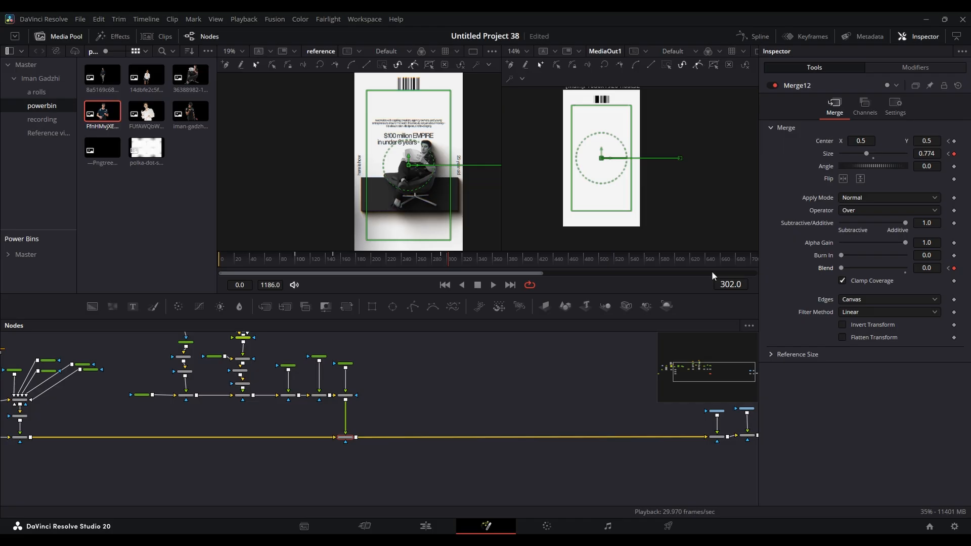
- Play back the second scene's shrink and fade-out, and scrub back to frame 293
click(435, 261)
click(493, 354)
key(space)
key(space)
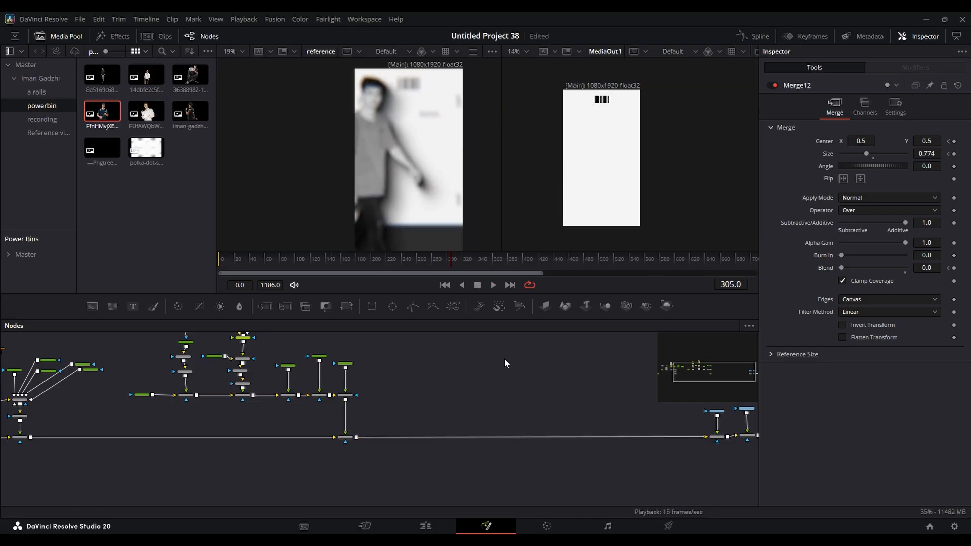
drag(444, 259, 442, 260)
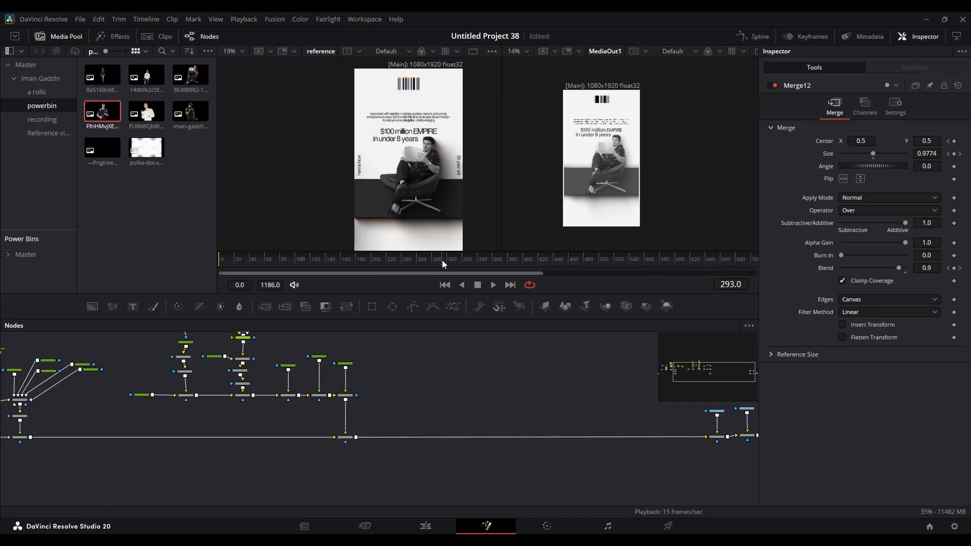
- Show Merge12's Blend and Size curves together in the Spline editor and smooth all their keyframes
click(758, 37)
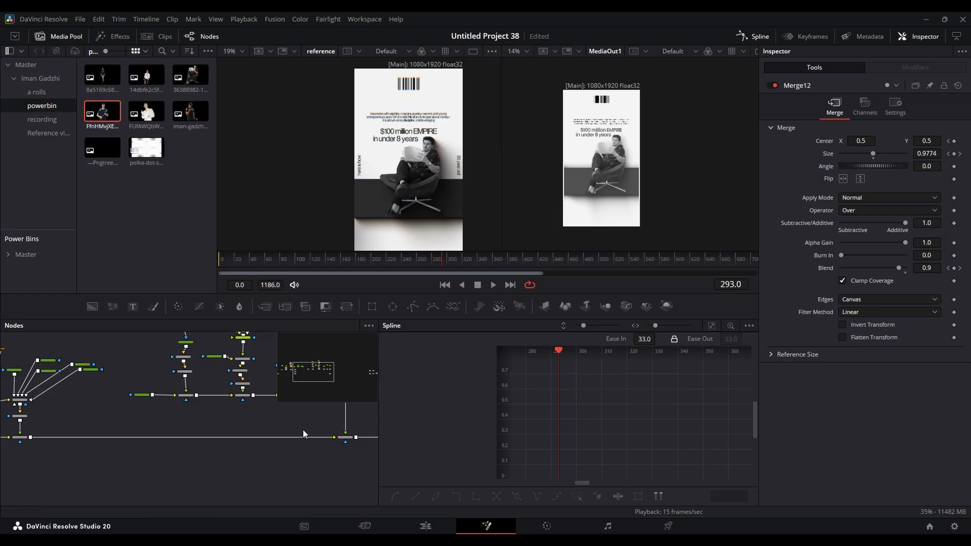
drag(297, 425, 224, 426)
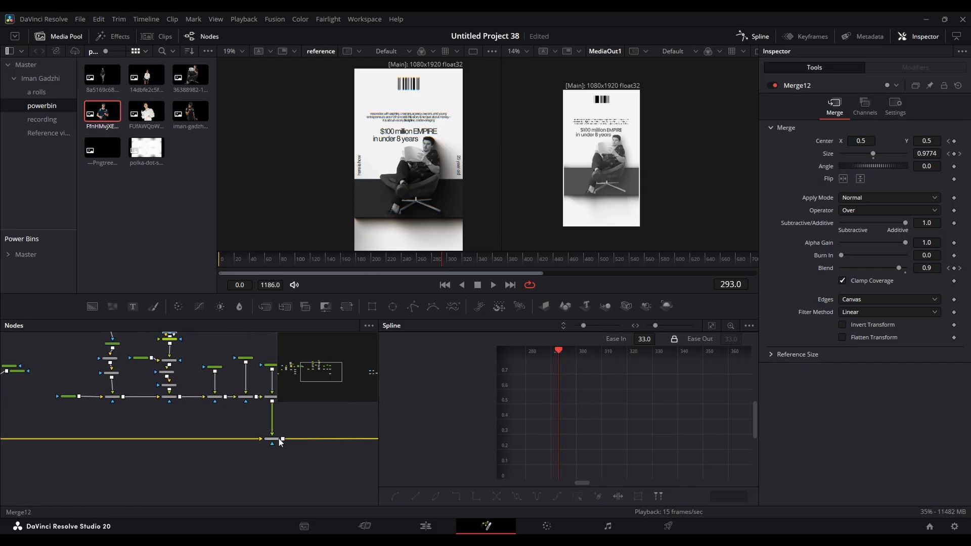
click(277, 439)
click(420, 415)
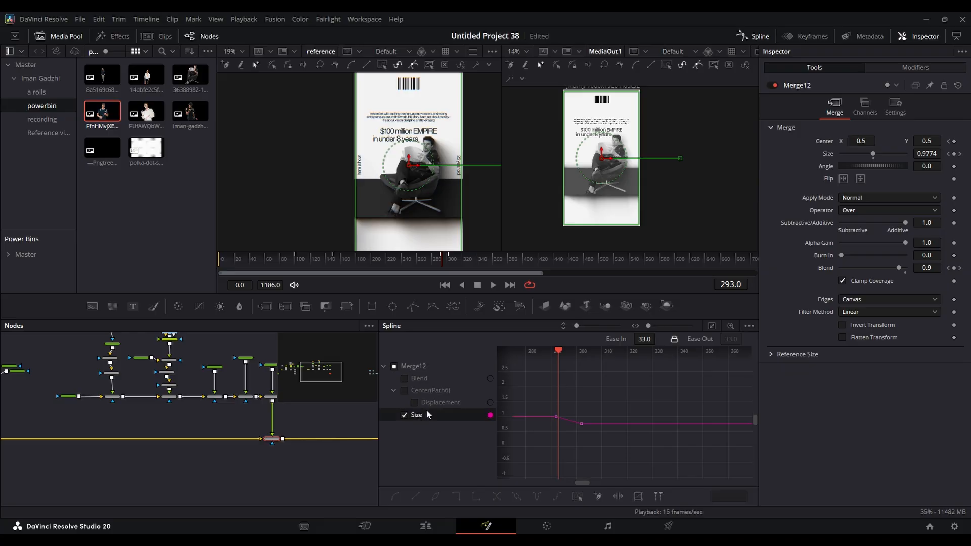
click(419, 380)
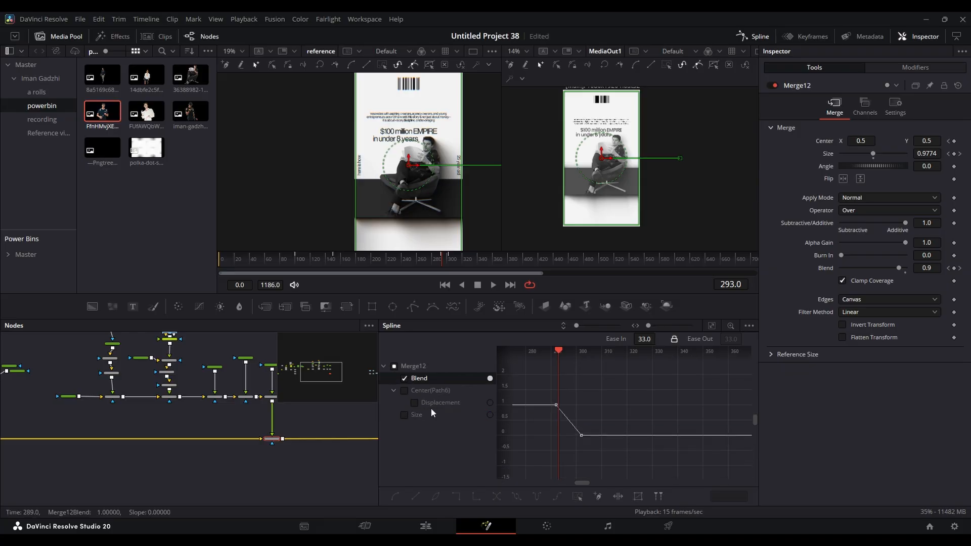
click(416, 415)
click(404, 379)
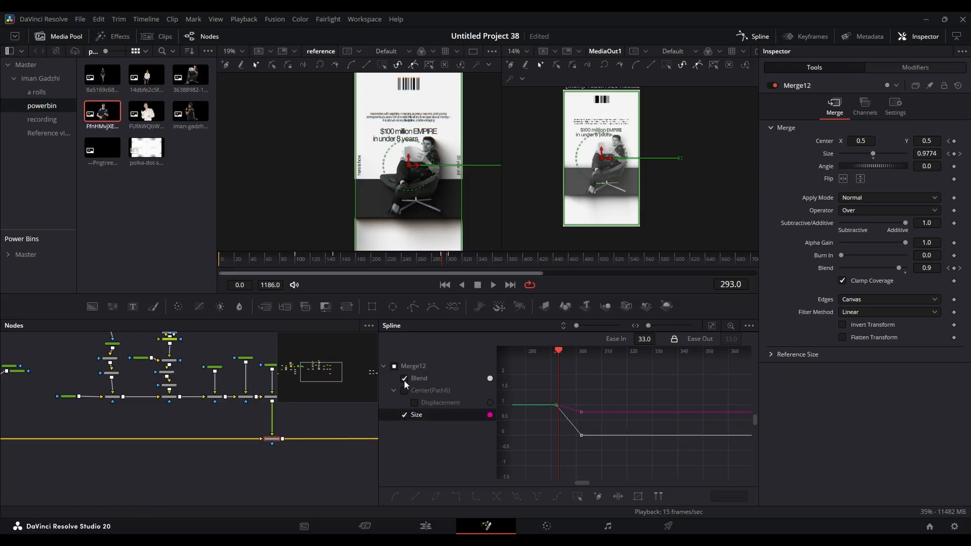
click(711, 327)
key(ctrl+a)
key(f)
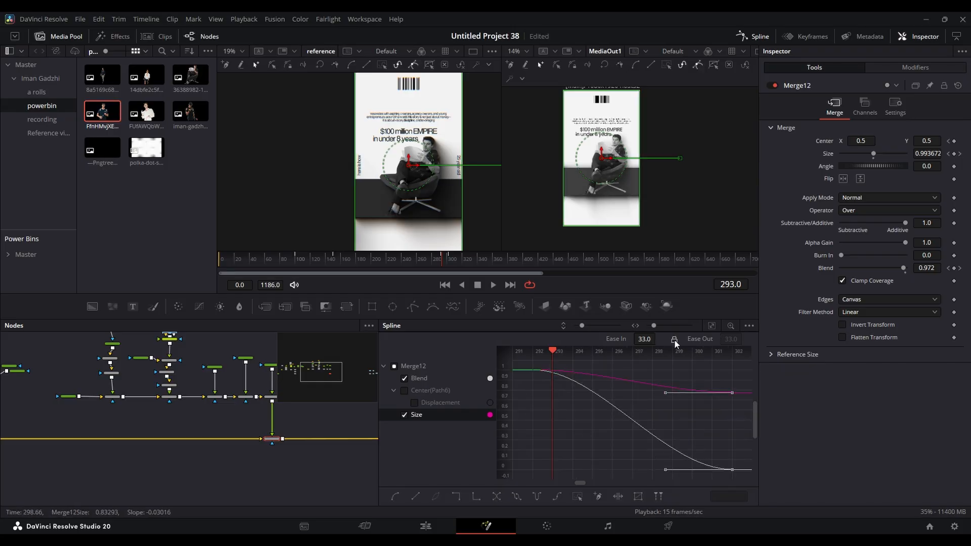
- Set the easing of Merge12's Blend and Size keyframes to 90.4 and play back the fade-out
drag(638, 339, 640, 343)
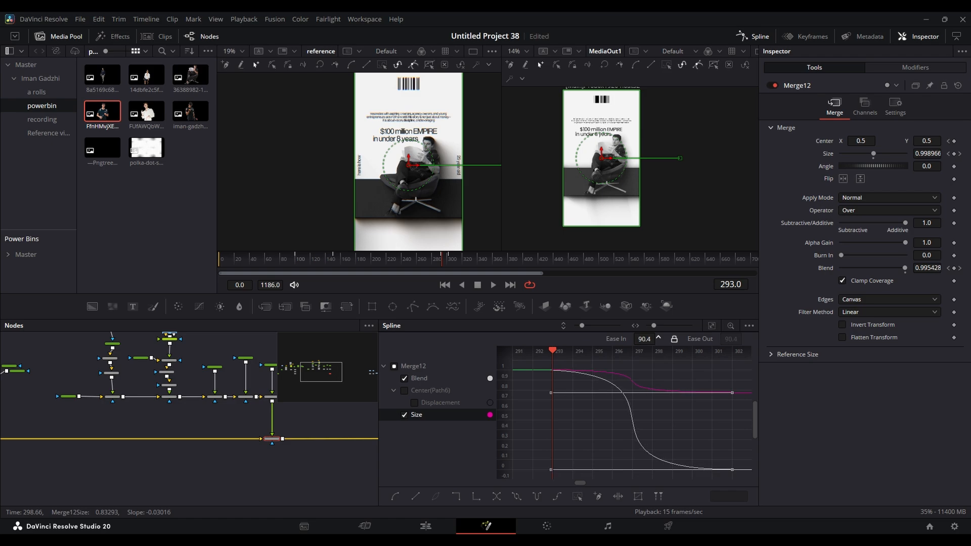
click(323, 472)
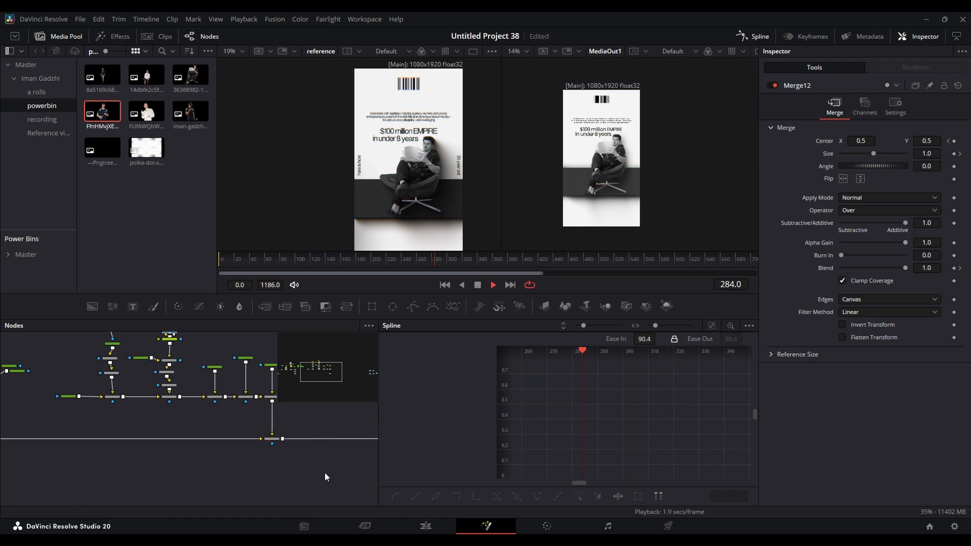
key(space)
key(space)
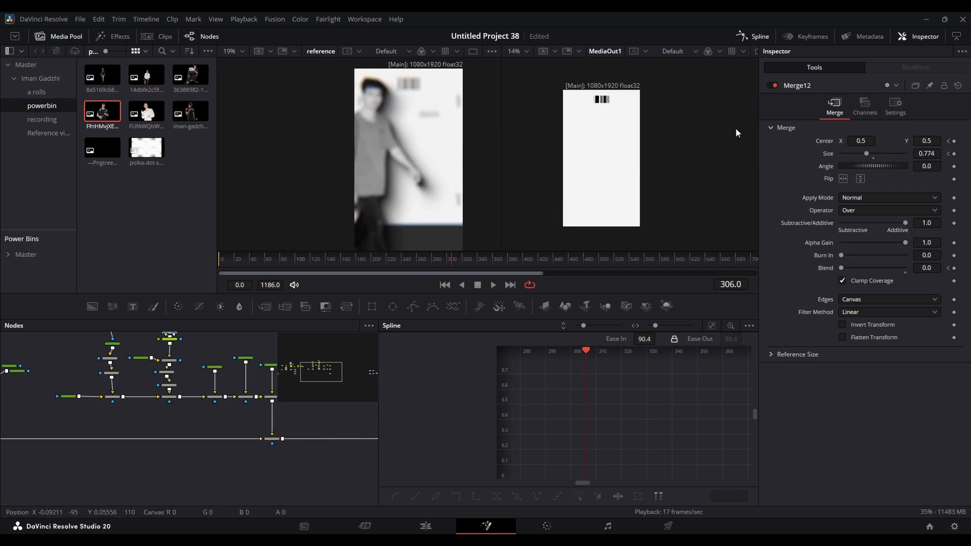
- Close the Spline editor and scrub to frame 372 to examine the third scene in the reference
click(763, 35)
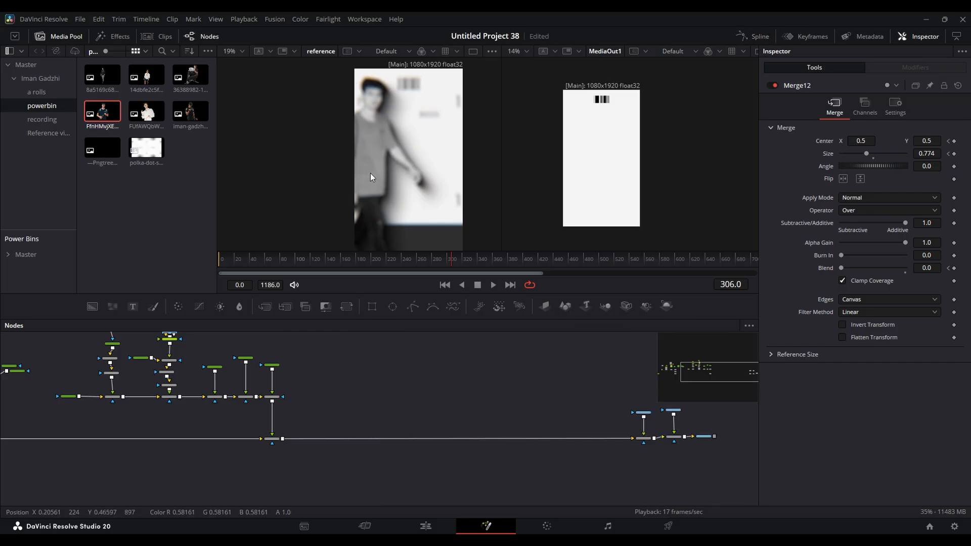
mouse_move(484, 260)
mouse_down()
mouse_move(453, 262)
mouse_move(502, 253)
mouse_up()
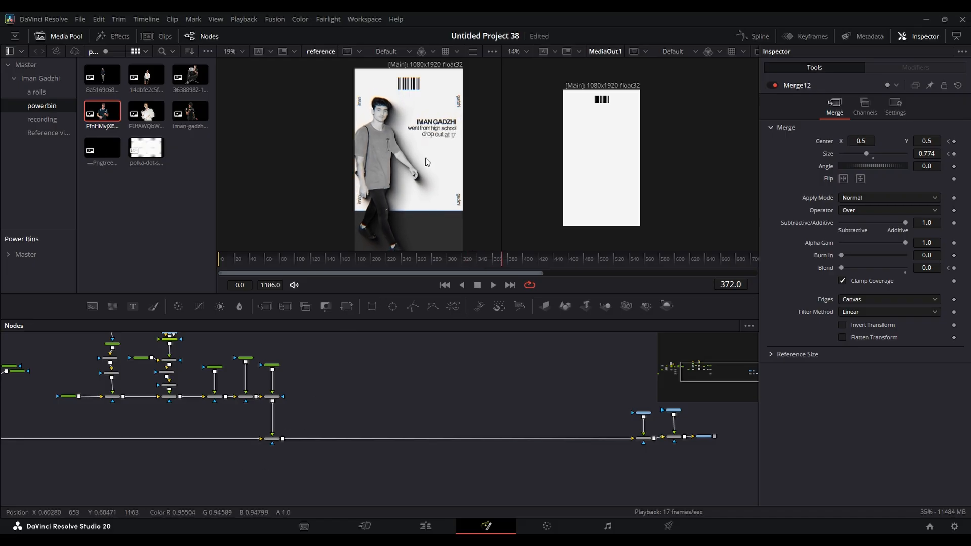
- Look over the node tree of the remaining scenes and scrub through the composition to frame 1123
drag(177, 412, 399, 419)
drag(154, 429, 373, 401)
scroll(372, 405, up, 4)
drag(477, 417, 203, 402)
drag(488, 399, 249, 399)
drag(469, 406, 223, 411)
scroll(354, 396, down, 3)
scroll(497, 396, up, 2)
drag(497, 396, 350, 400)
scroll(334, 400, down, 2)
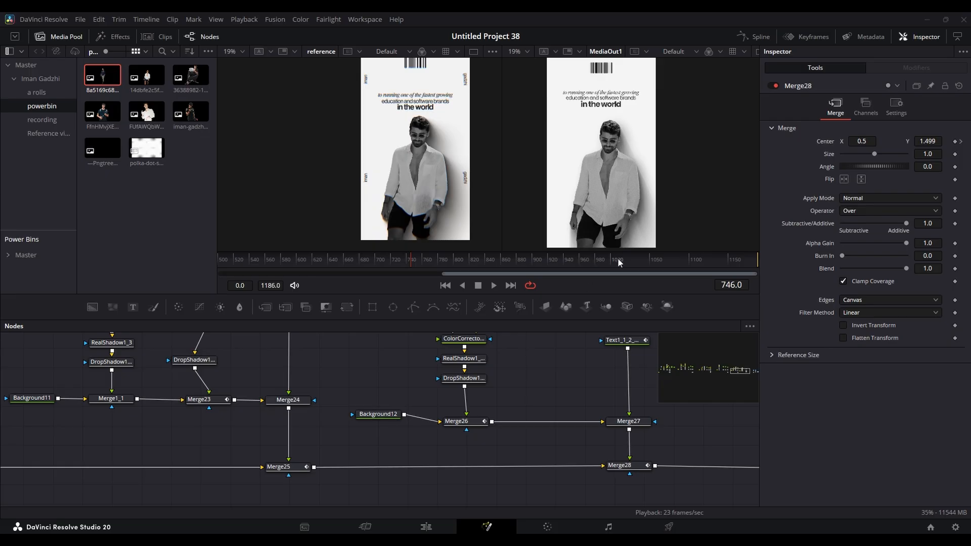
drag(608, 260, 703, 258)
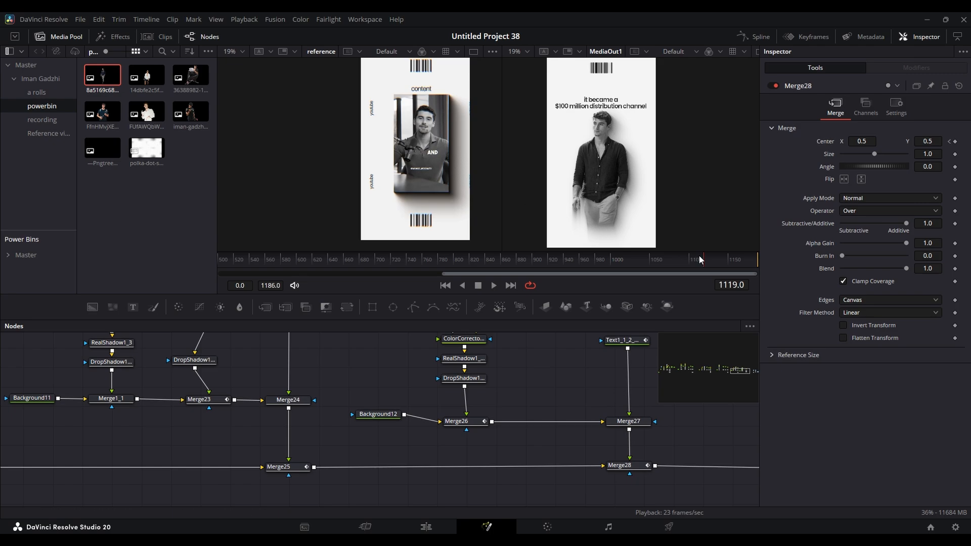
mouse_move(715, 260)
mouse_down()
mouse_move(727, 259)
mouse_move(707, 259)
mouse_up()
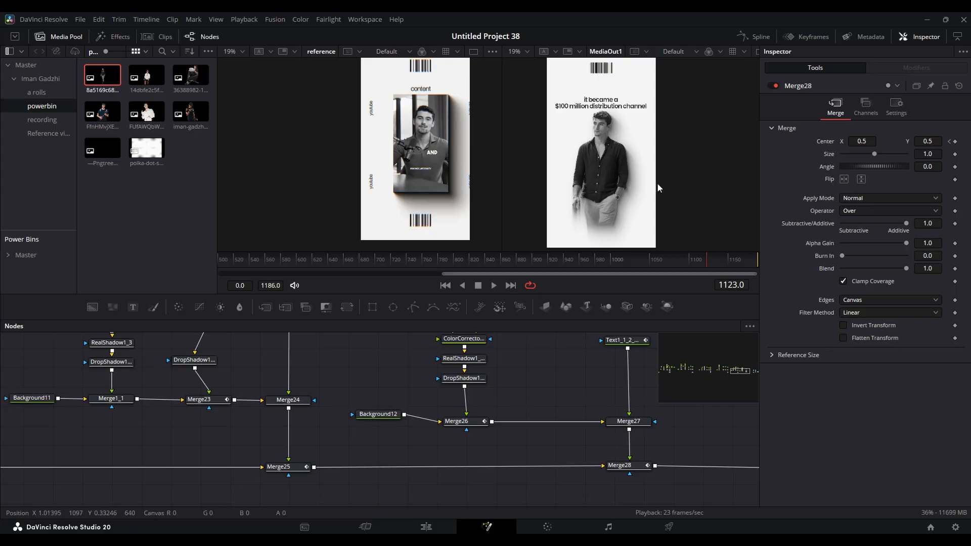
- Select the "he built a personal brand so strong" text node and compare it with the reference at frame 852
drag(555, 409, 604, 478)
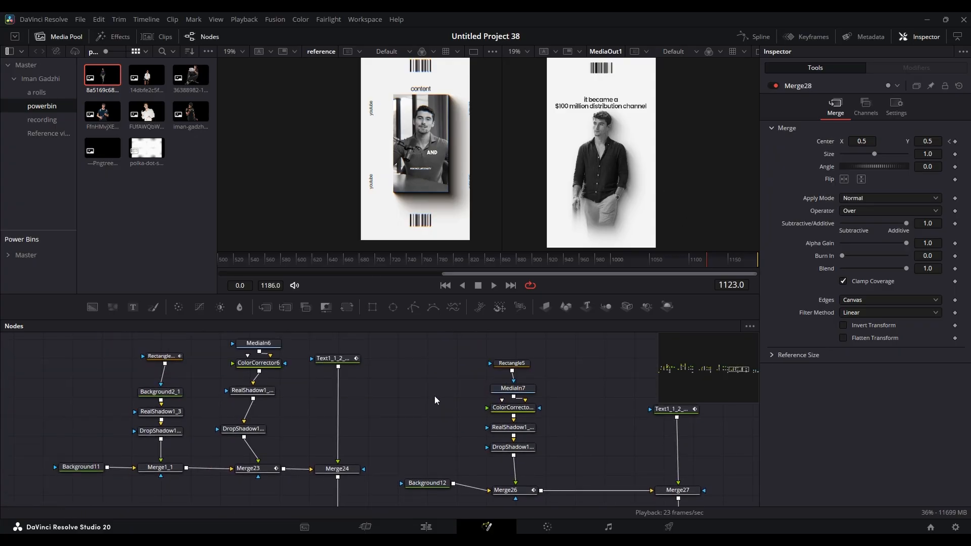
scroll(354, 364, up, 4)
click(427, 372)
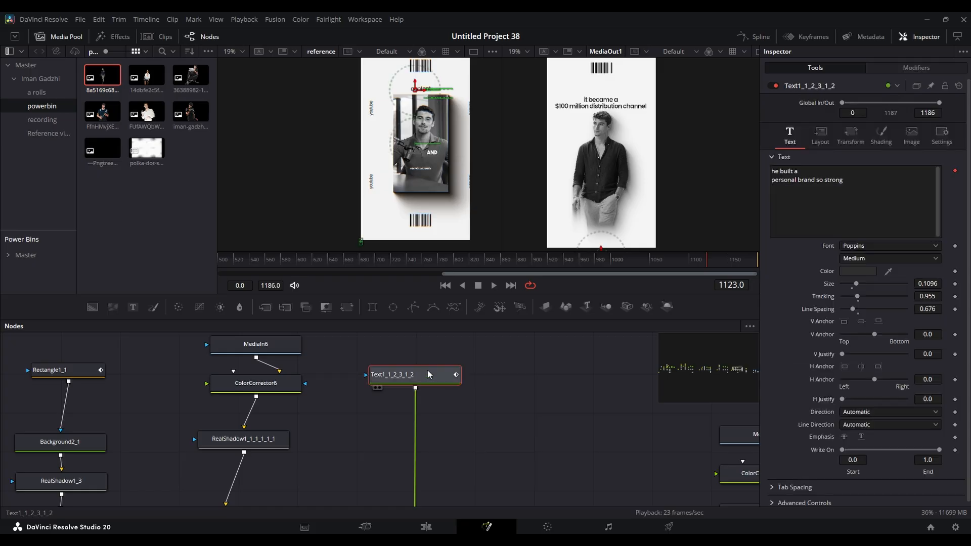
drag(550, 262, 495, 255)
scroll(386, 141, up, 3)
scroll(364, 132, up, 2)
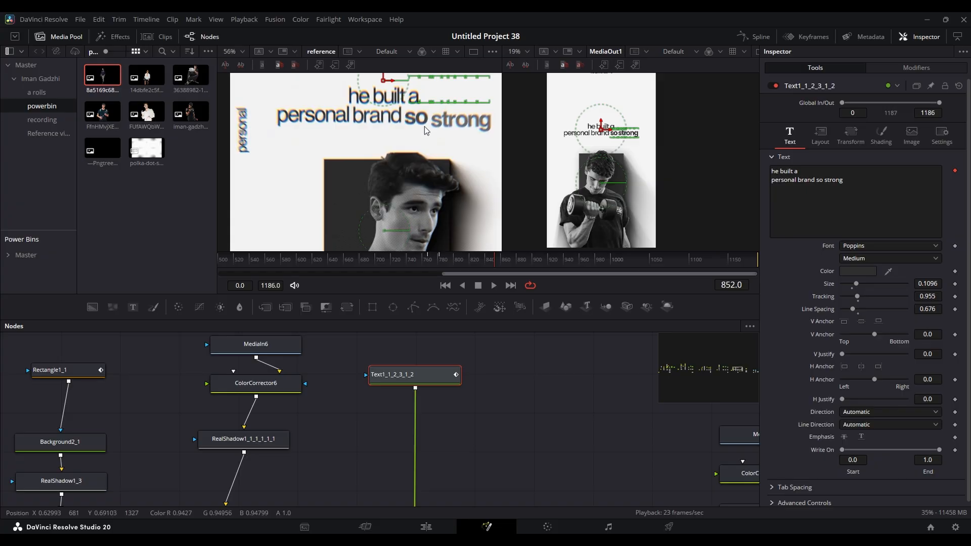
- Examine the modifier options and the Character Level Styling modifier of the "he built a personal brand so strong" text
right_click(864, 196)
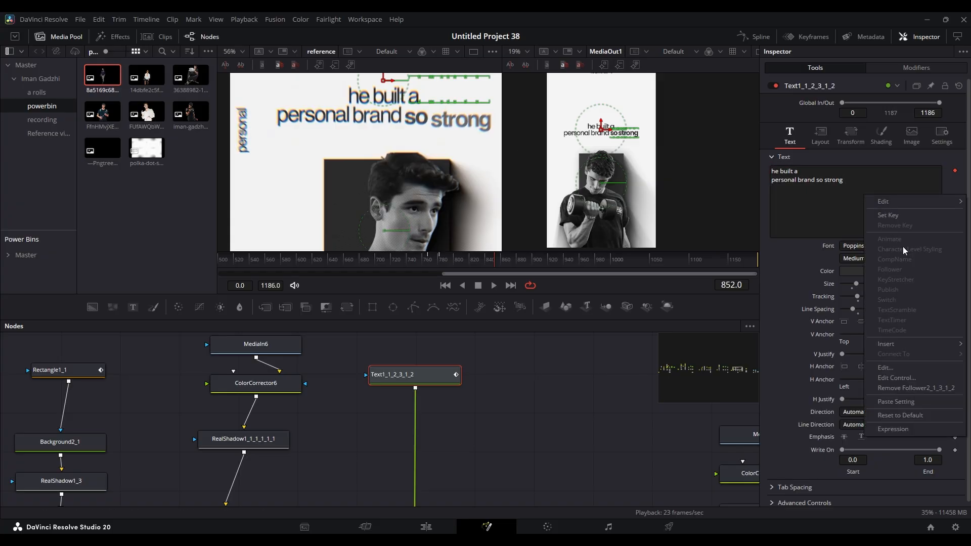
click(827, 206)
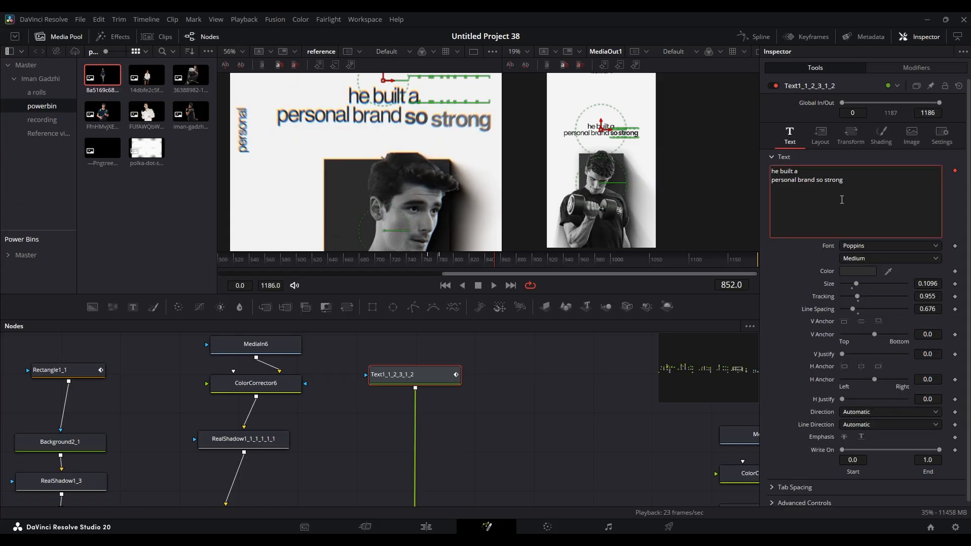
right_click(841, 201)
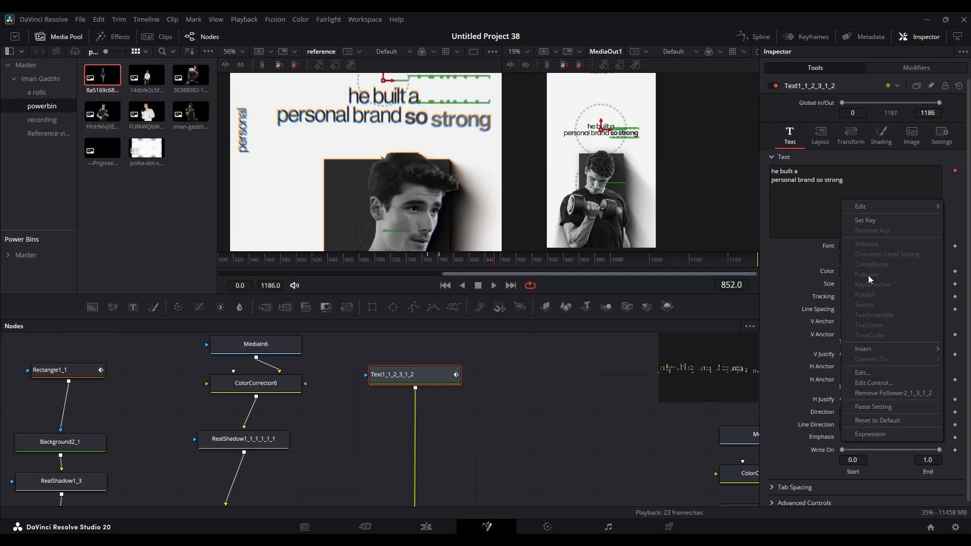
click(814, 204)
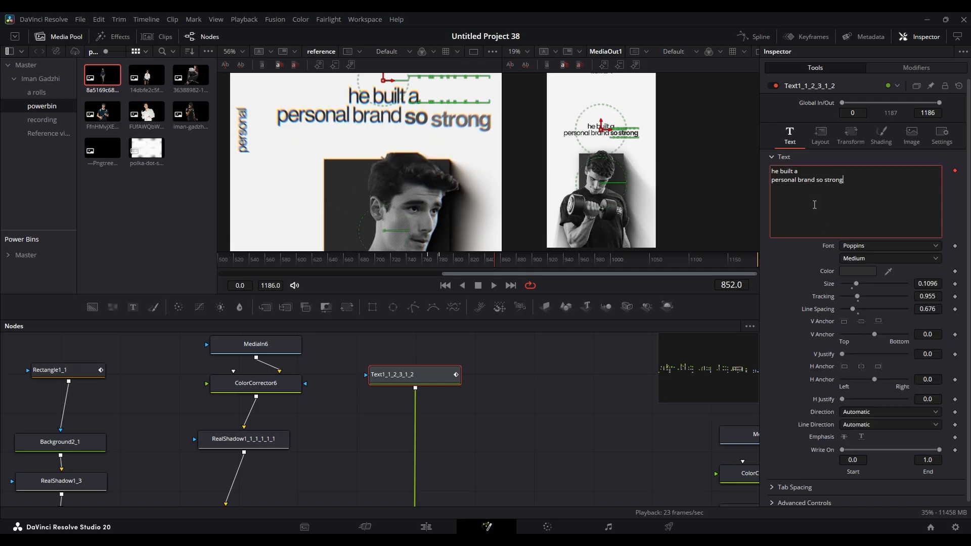
click(912, 69)
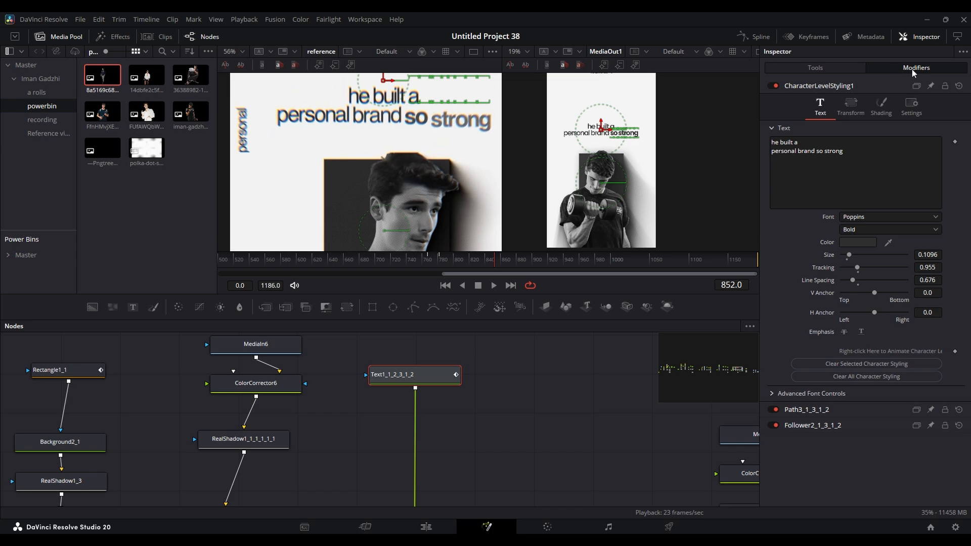
right_click(876, 159)
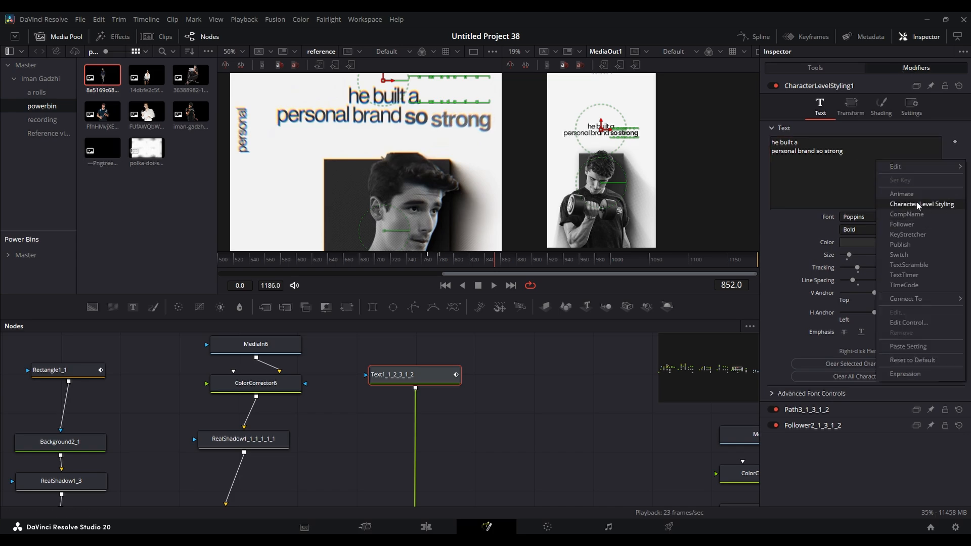
click(827, 172)
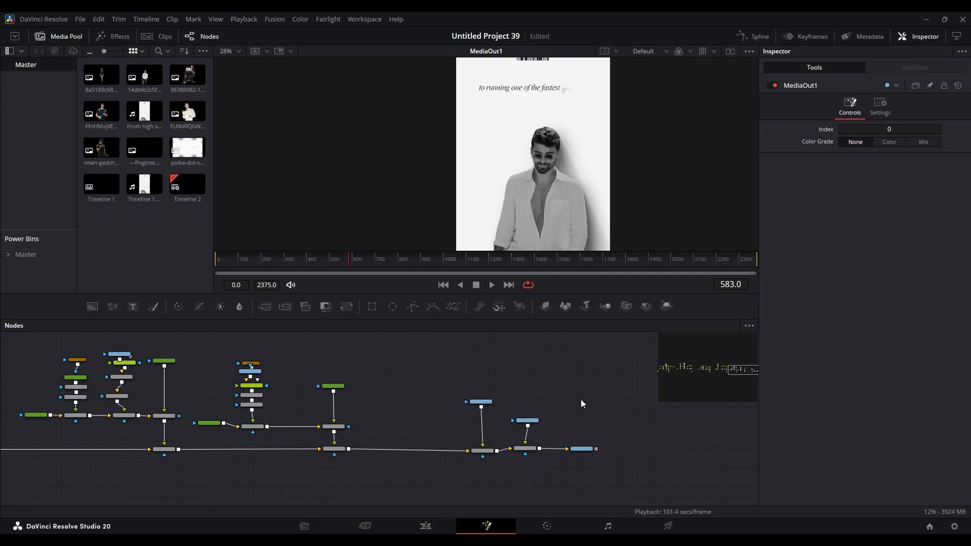
- Make room before MediaOut1 and add a Prism Blur node after Merge2
drag(582, 449, 699, 450)
click(529, 450)
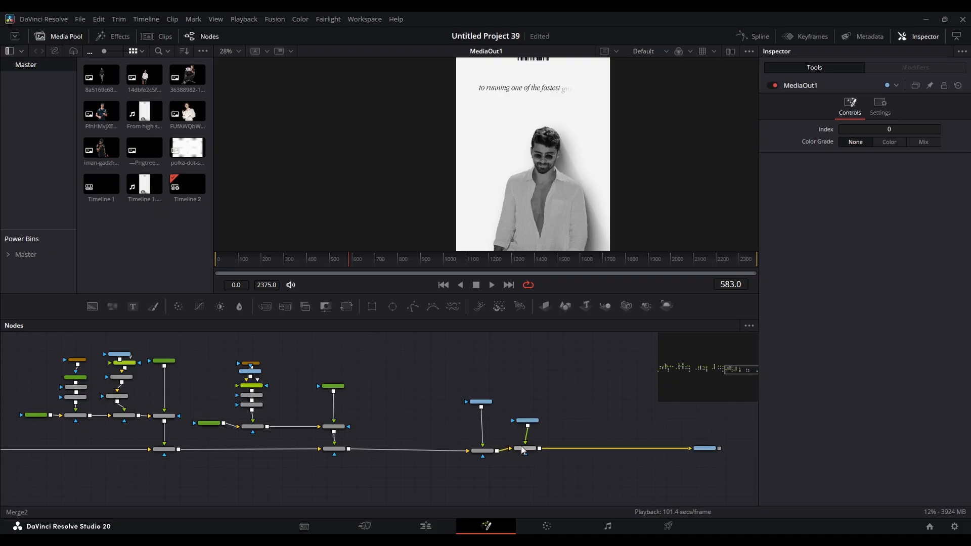
key(shift+space)
text(pri)
key(Return)
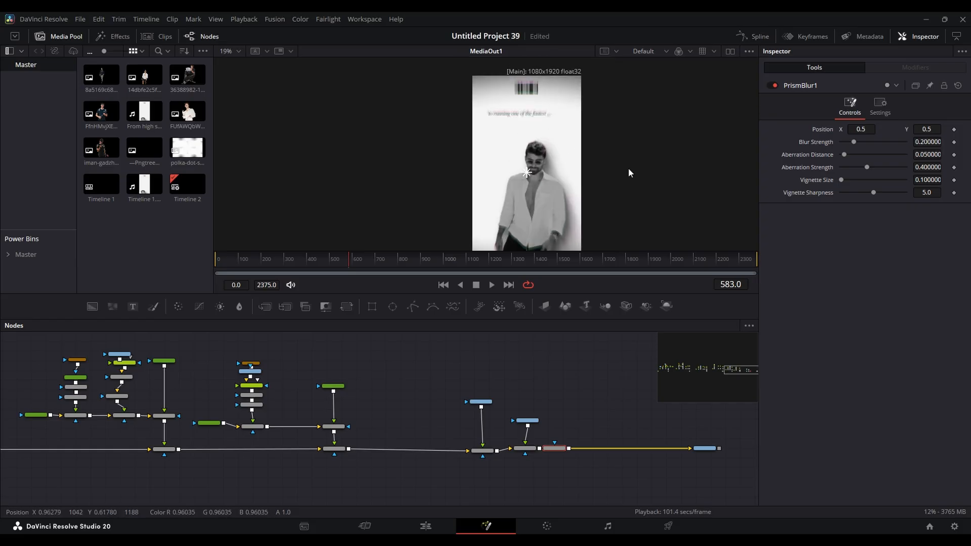
- Set the Prism Blur's Blur Strength to 0, Aberration Distance to 0.031 and Aberration Strength to 1.0
drag(853, 142, 822, 145)
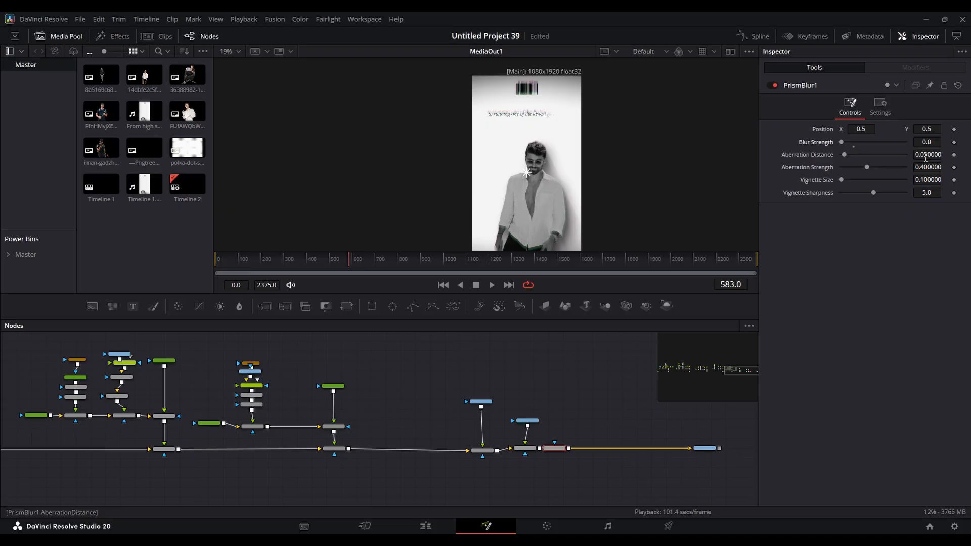
click(929, 157)
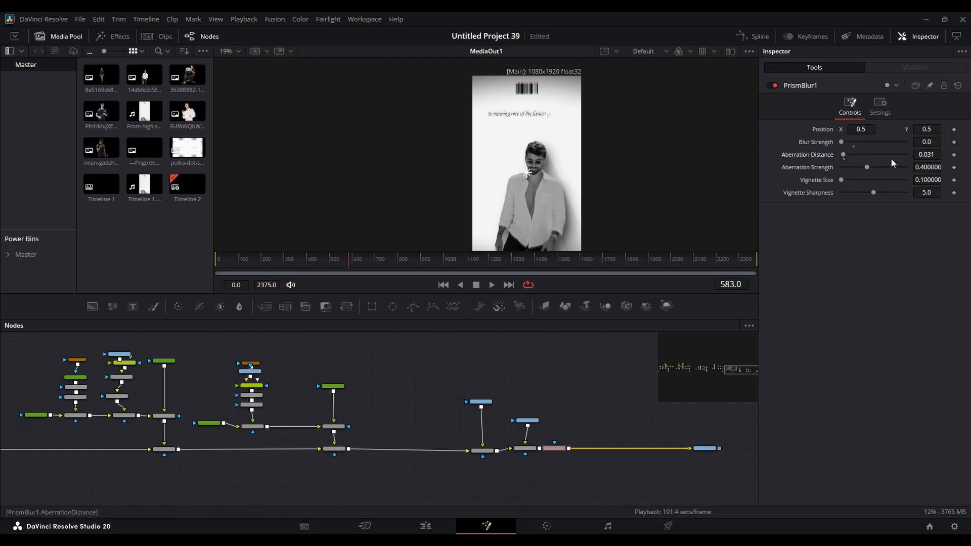
drag(867, 169, 951, 170)
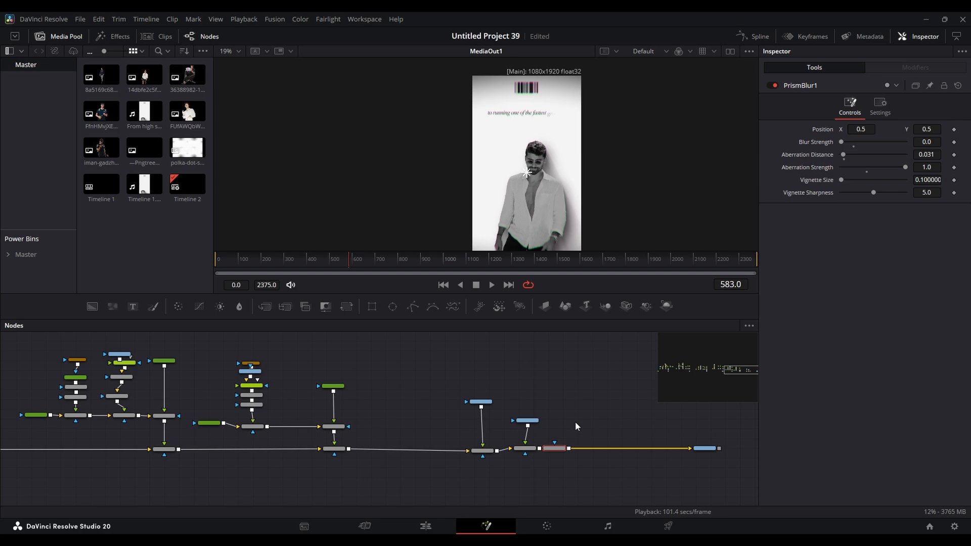
- Inspect the colour fringing around the man's clothing, face and hair up close, and scrub back through the timeline
scroll(514, 199, up, 10)
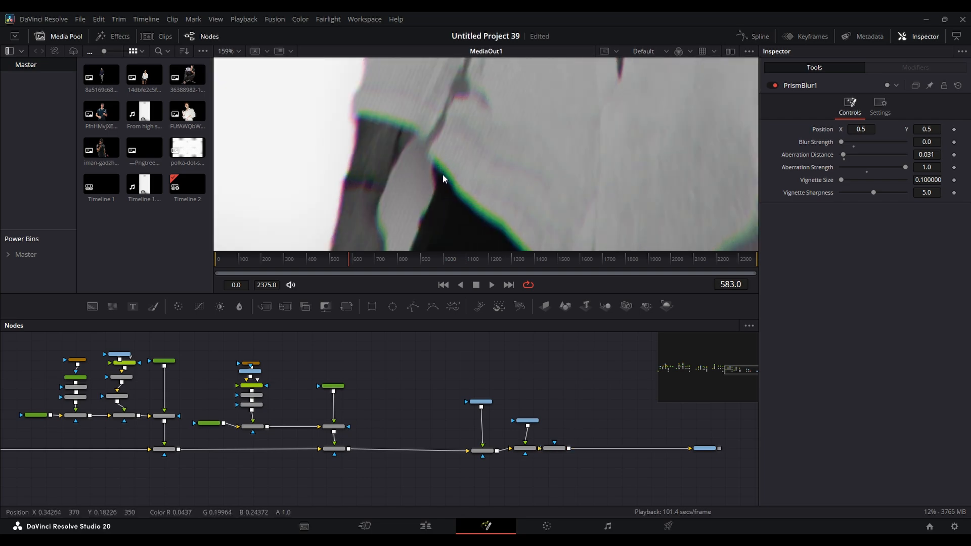
scroll(479, 195, up, 9)
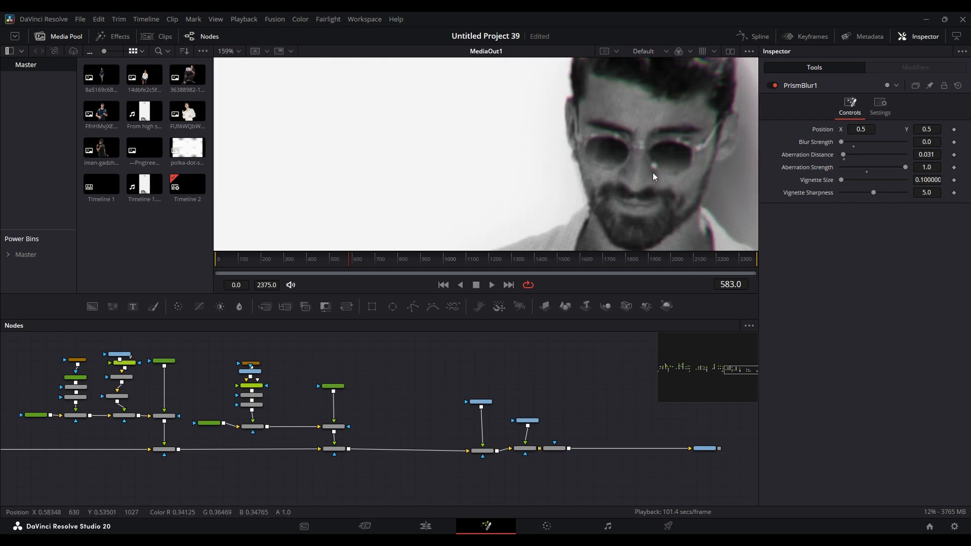
drag(653, 174, 472, 101)
drag(541, 177, 537, 272)
drag(535, 139, 533, 249)
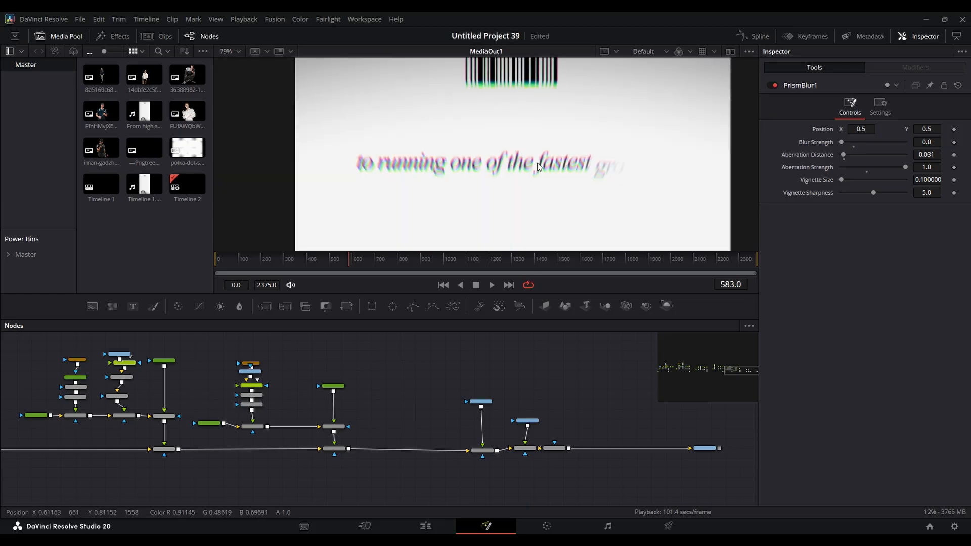
scroll(508, 109, down, 5)
drag(517, 158, 501, 121)
scroll(502, 122, down, 2)
scroll(509, 157, up, 1)
drag(444, 255, 271, 267)
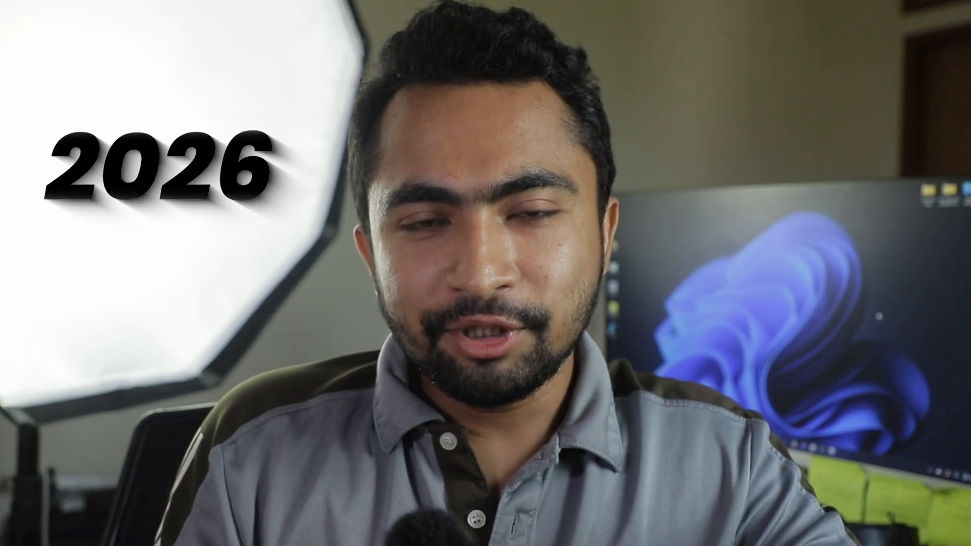